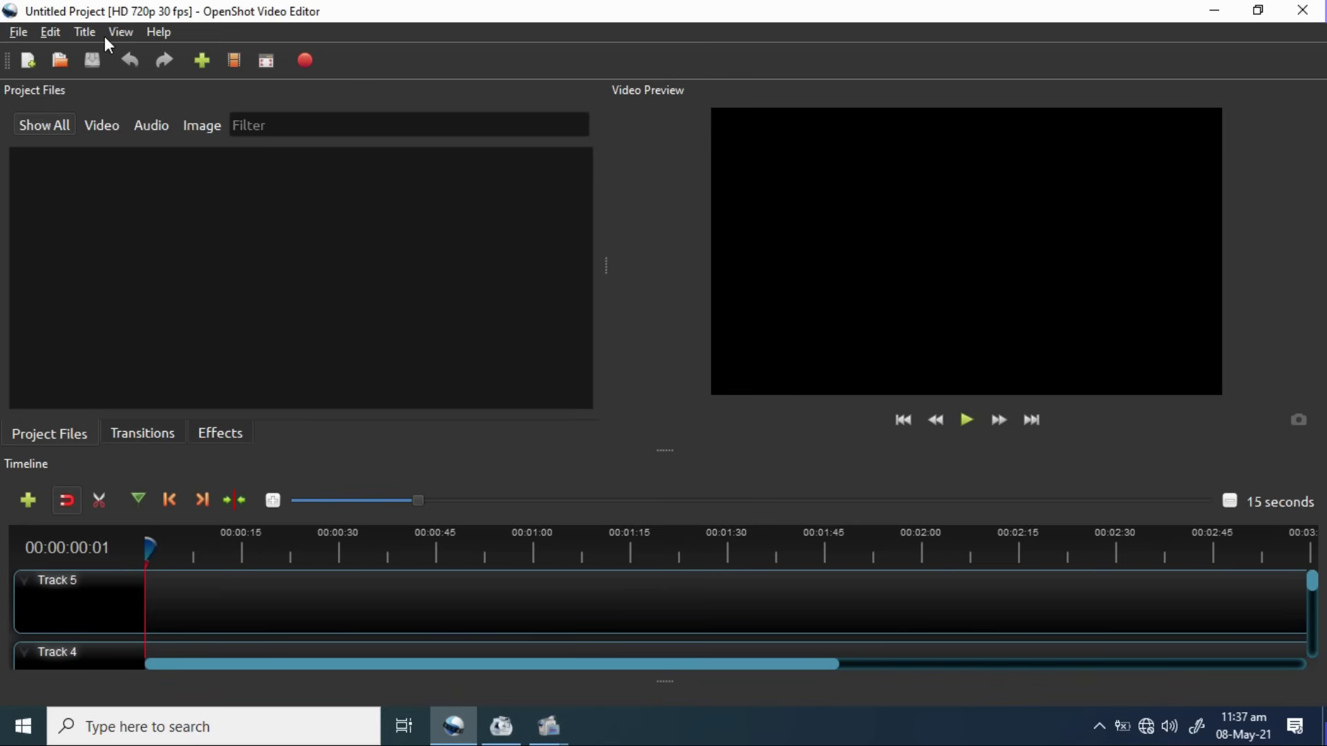
left_click(19, 32)
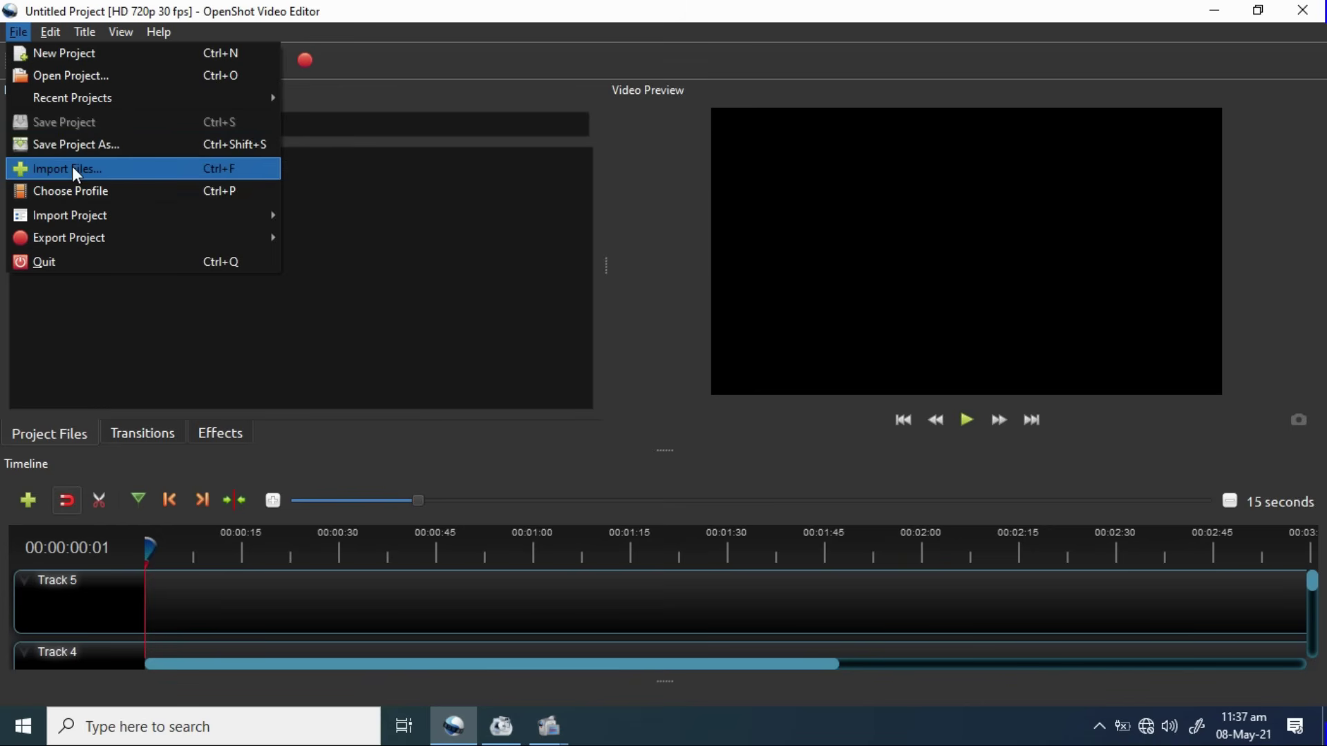
key("Right")
key("Right")
left_click(103, 247)
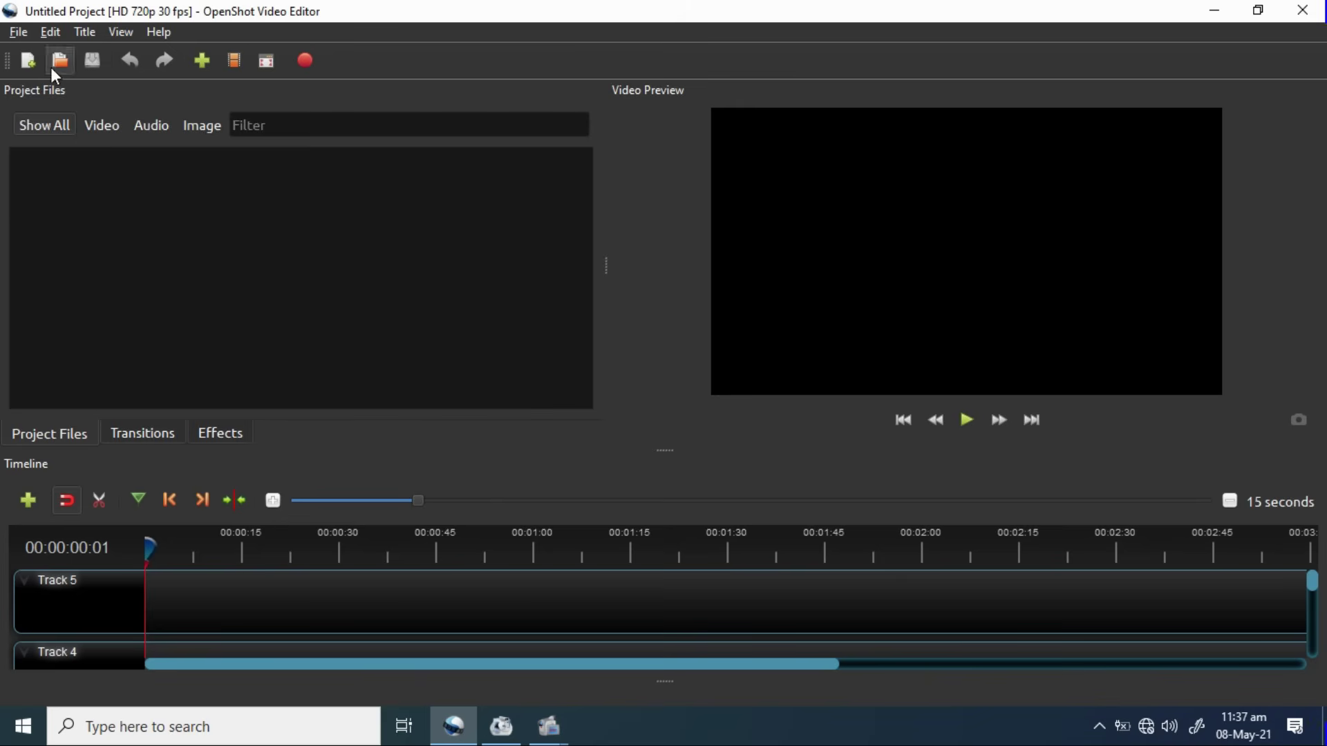
left_click(17, 32)
left_click(12, 36)
left_click(54, 36)
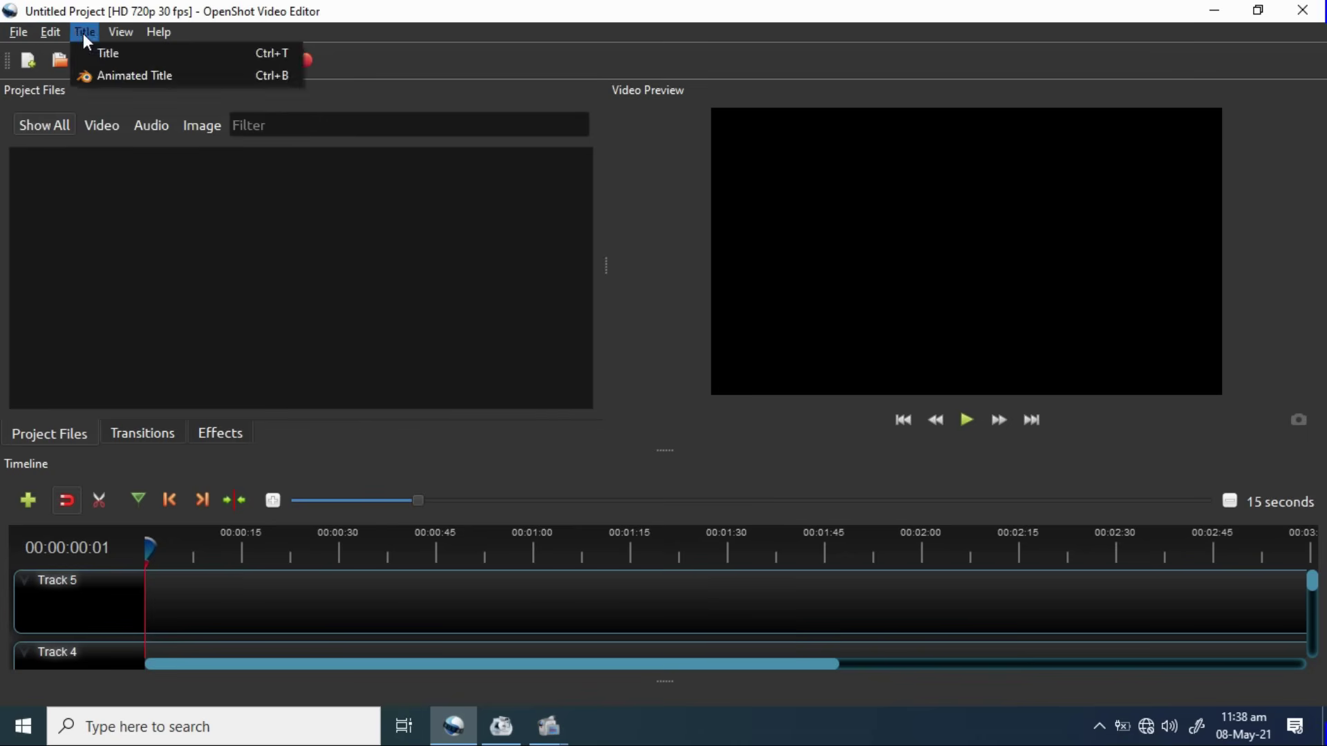
left_click(84, 34)
left_click(84, 34)
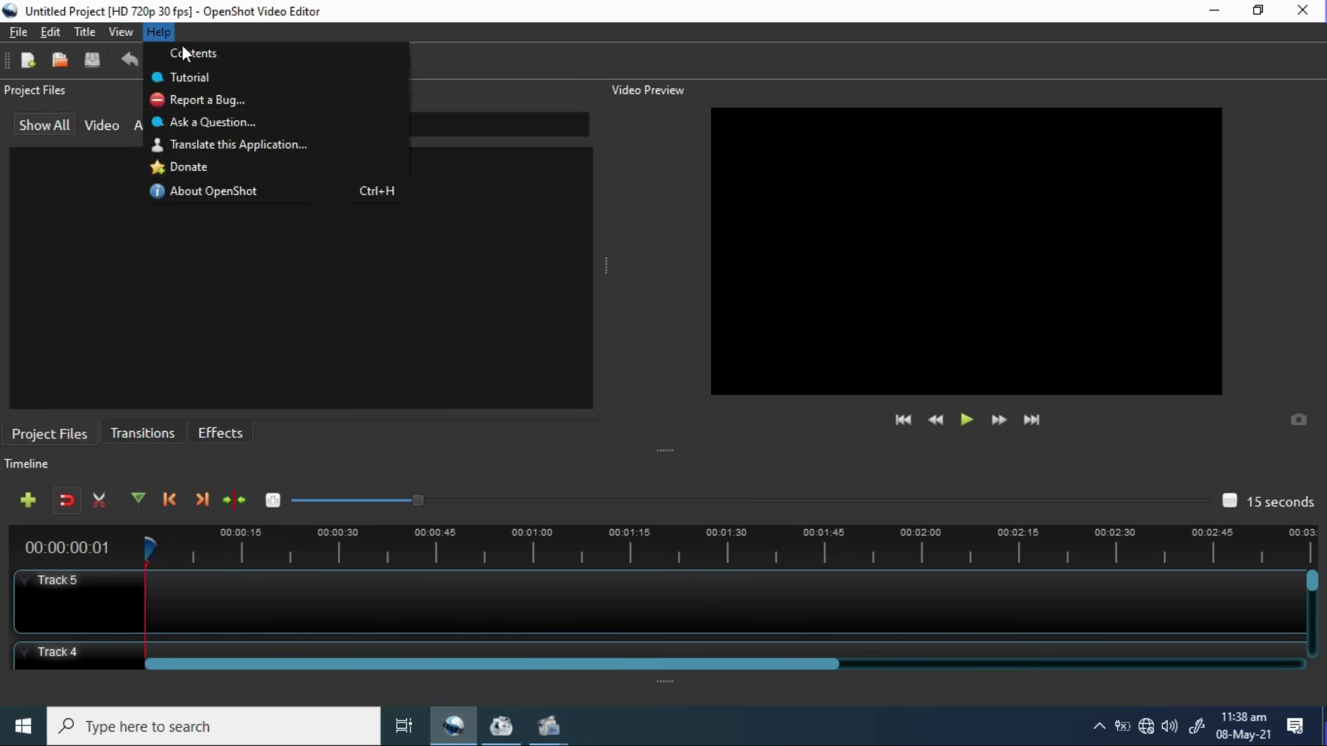
Step: Hide the main toolbar and show it again
left_click(147, 61)
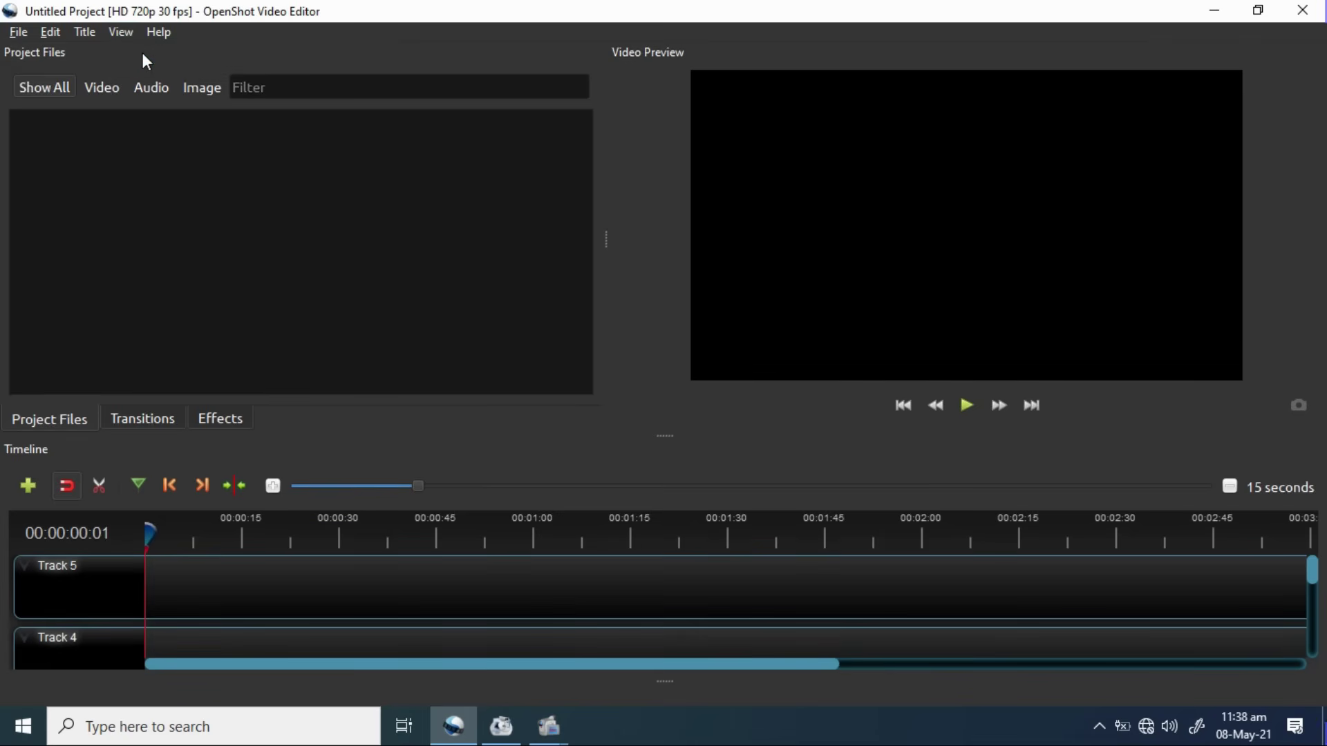
left_click(131, 35)
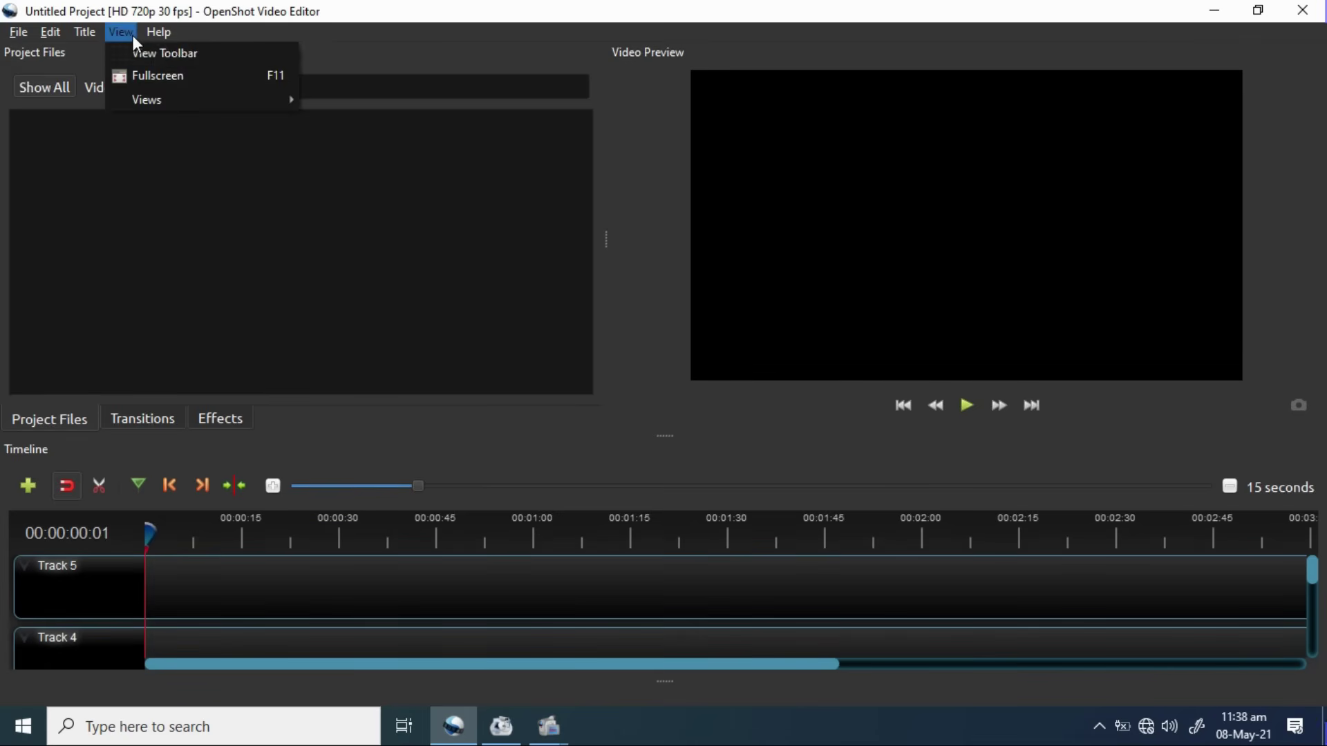
left_click(141, 51)
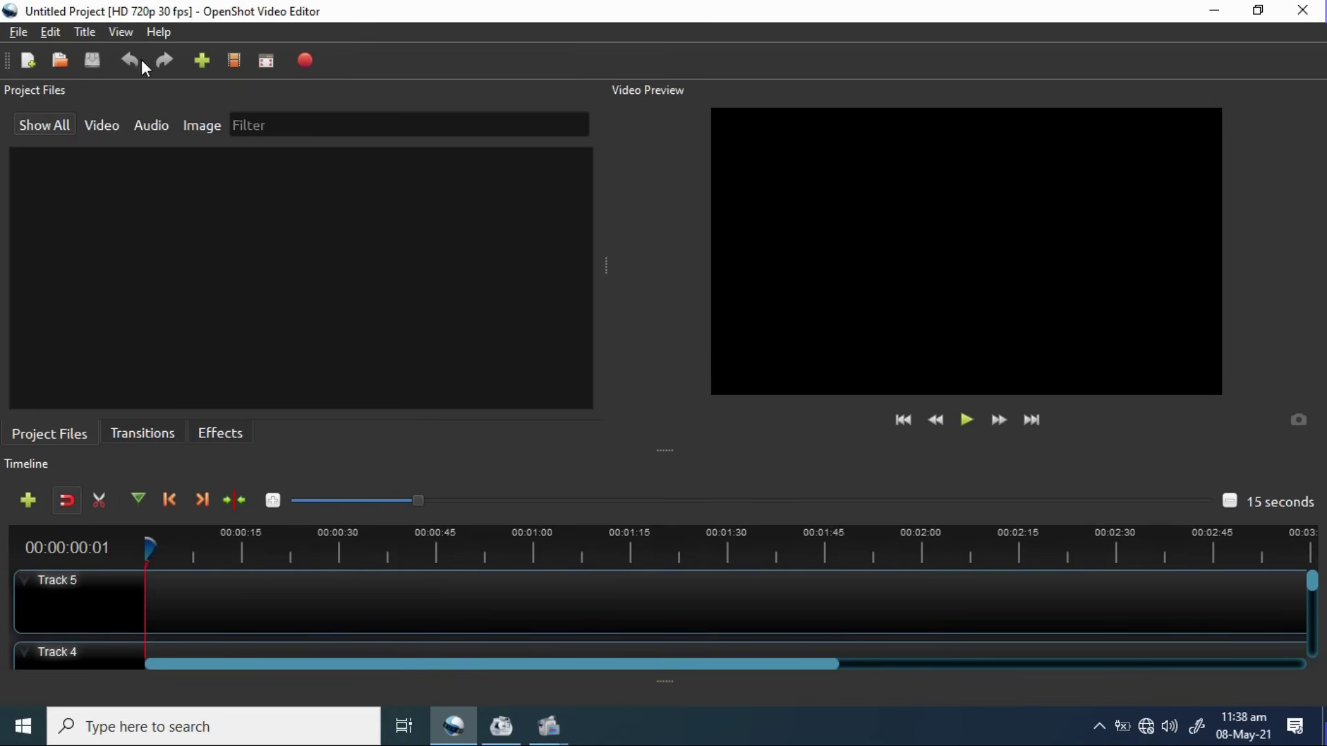
Step: Switch the editor to fullscreen, leave fullscreen and maximize the window
left_click(121, 33)
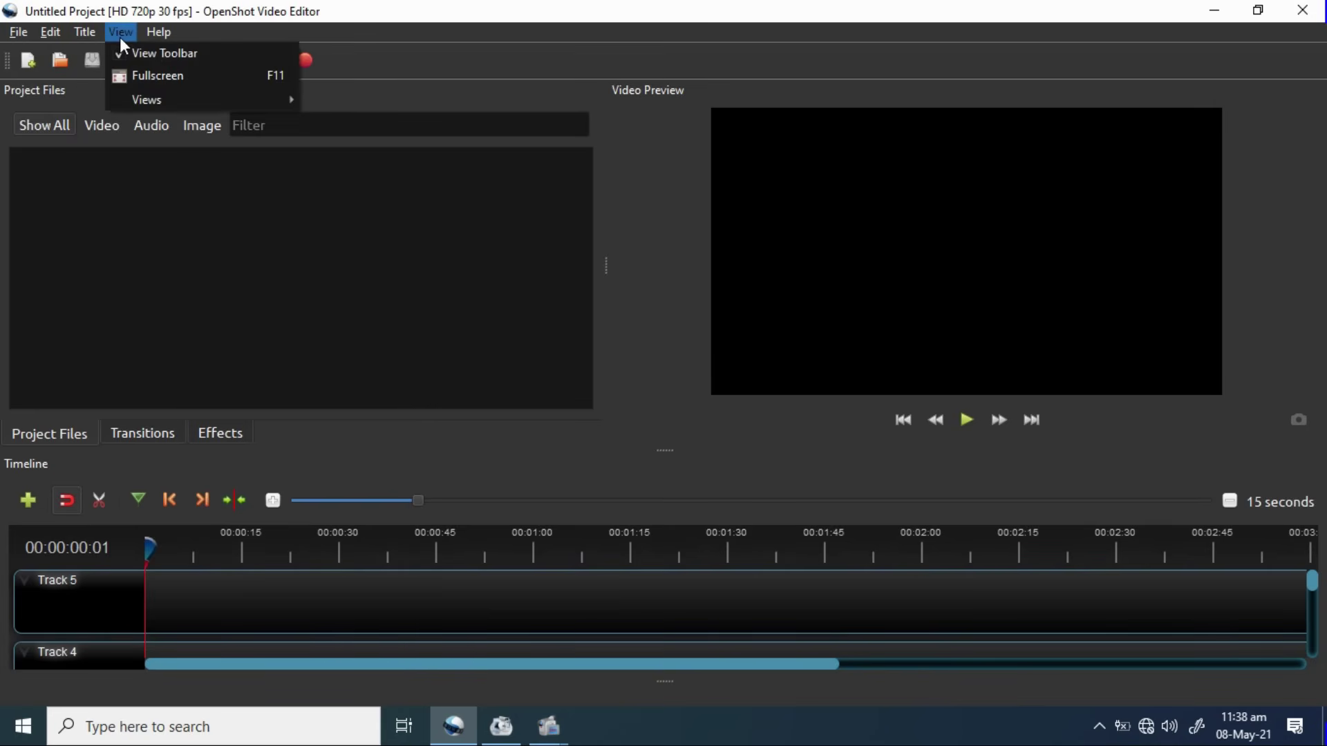
left_click(183, 76)
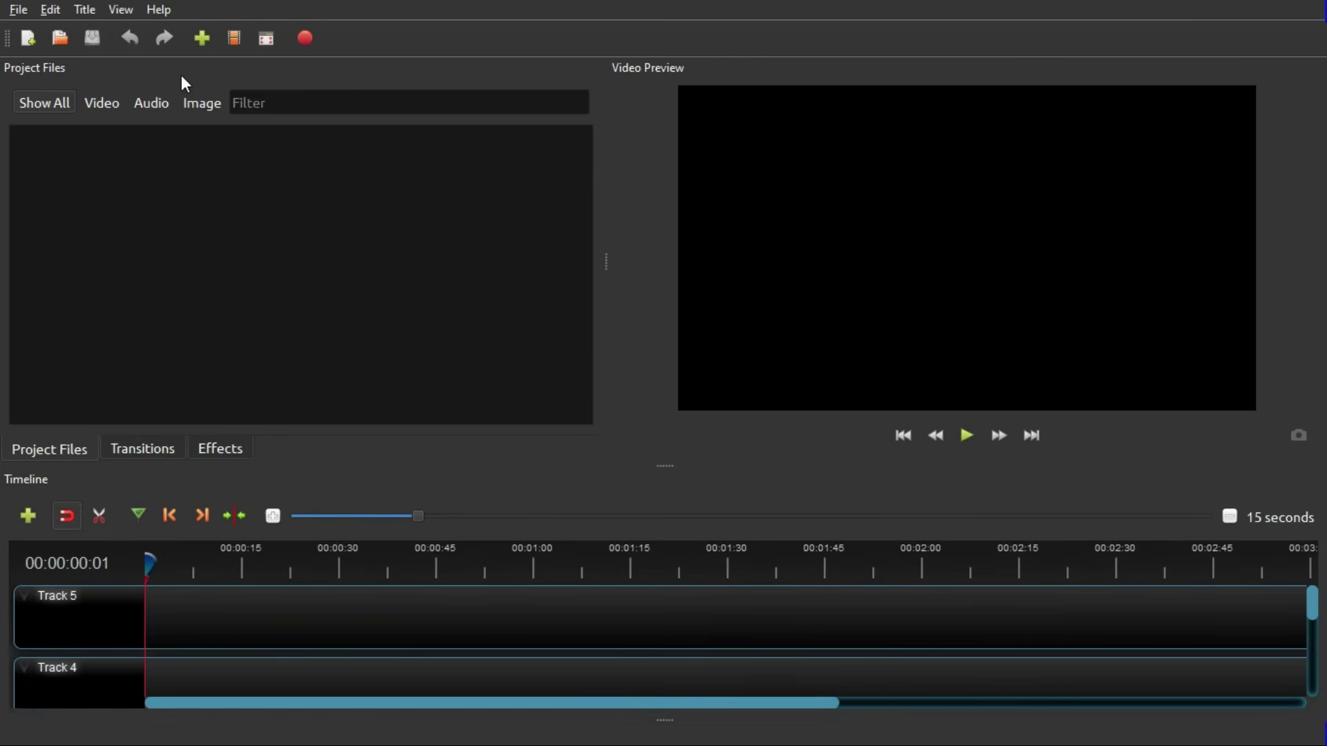
key("F11")
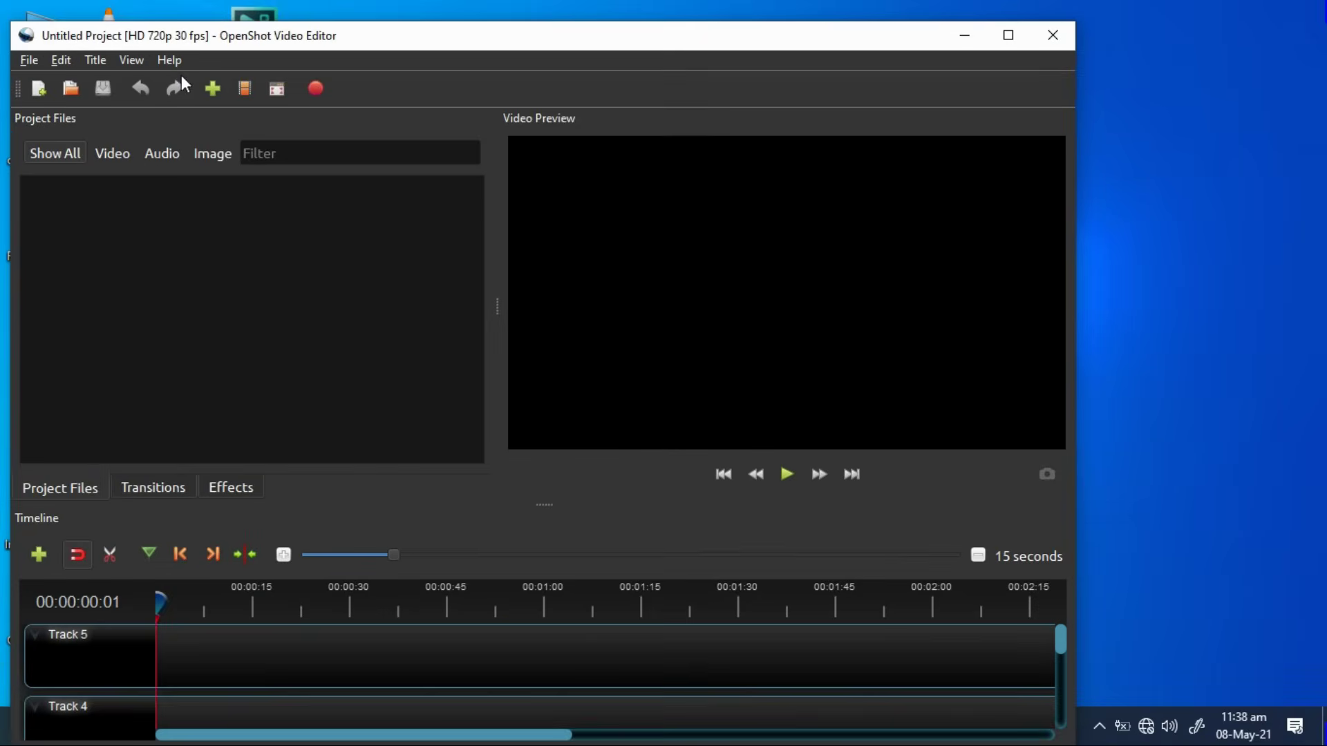
left_click(998, 40)
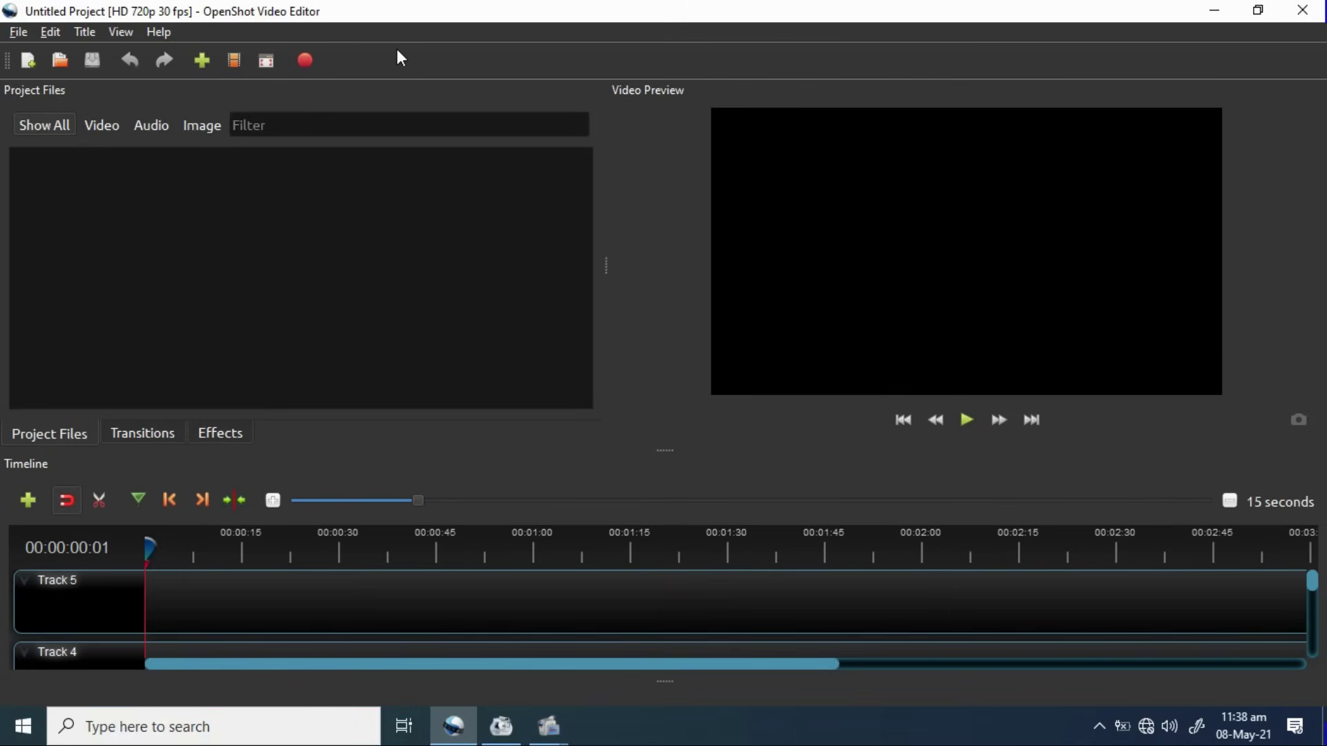
Step: Switch the workspace layout to Advanced View and return to Simple View
left_click(128, 32)
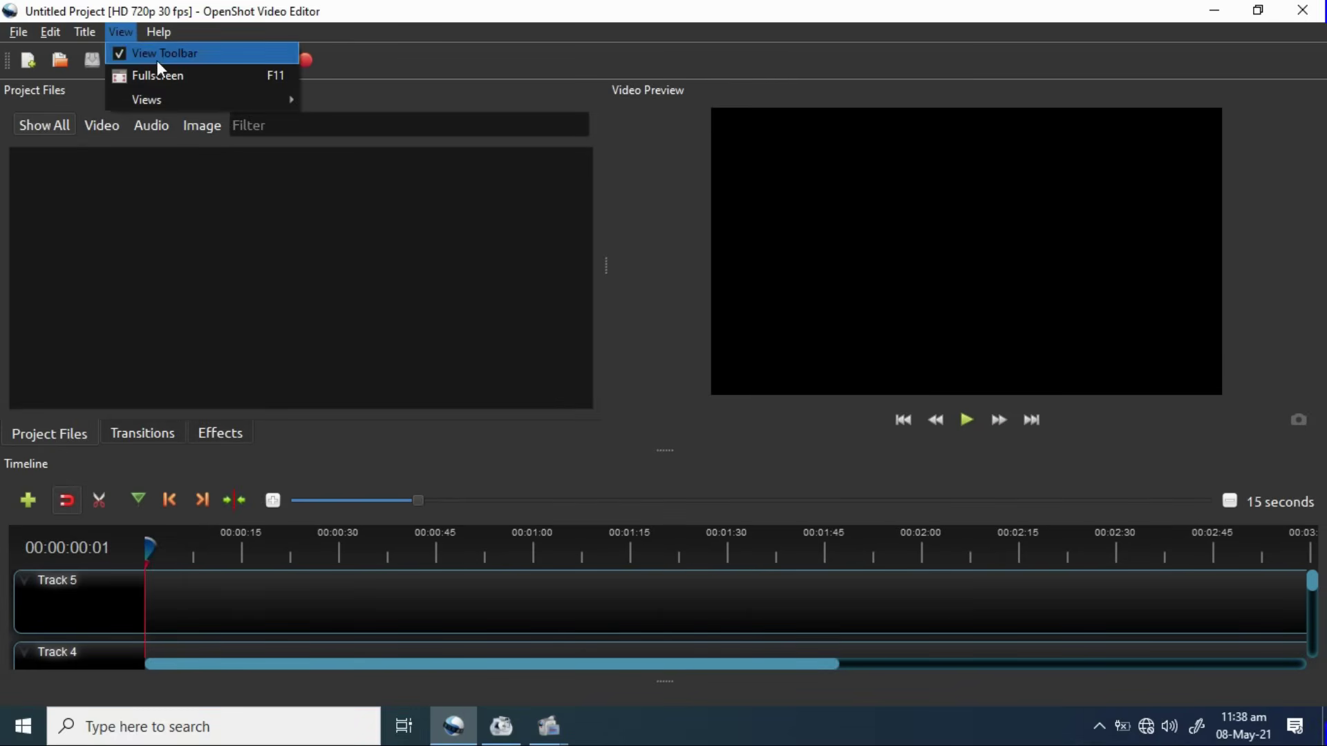
mouse_move(180, 100)
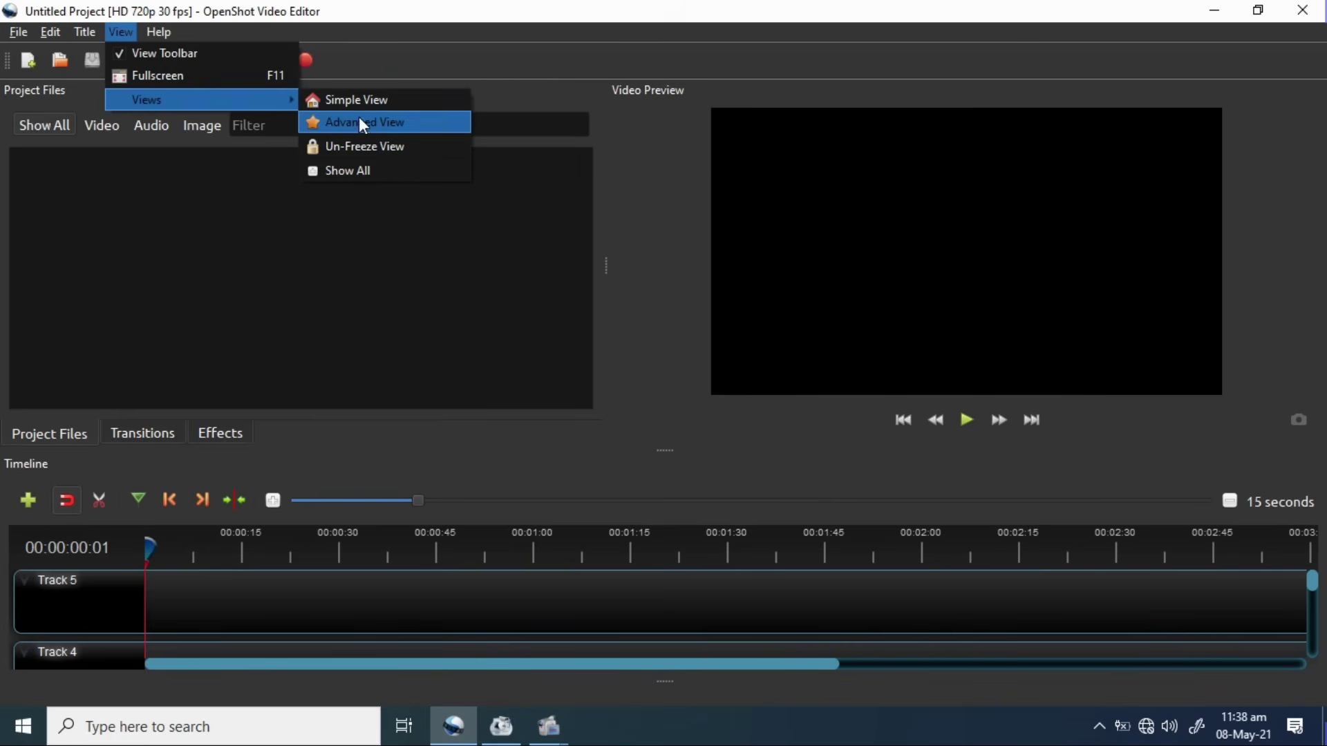
left_click(358, 123)
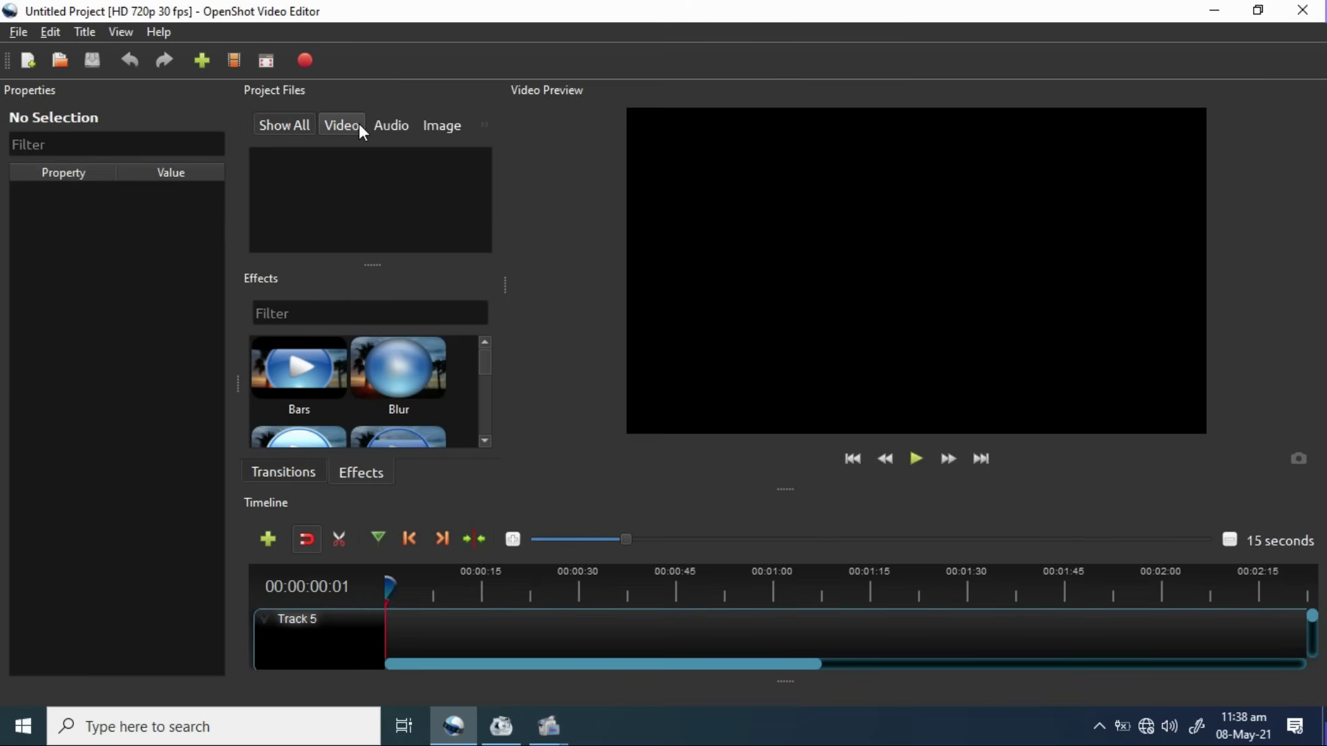
left_click(117, 34)
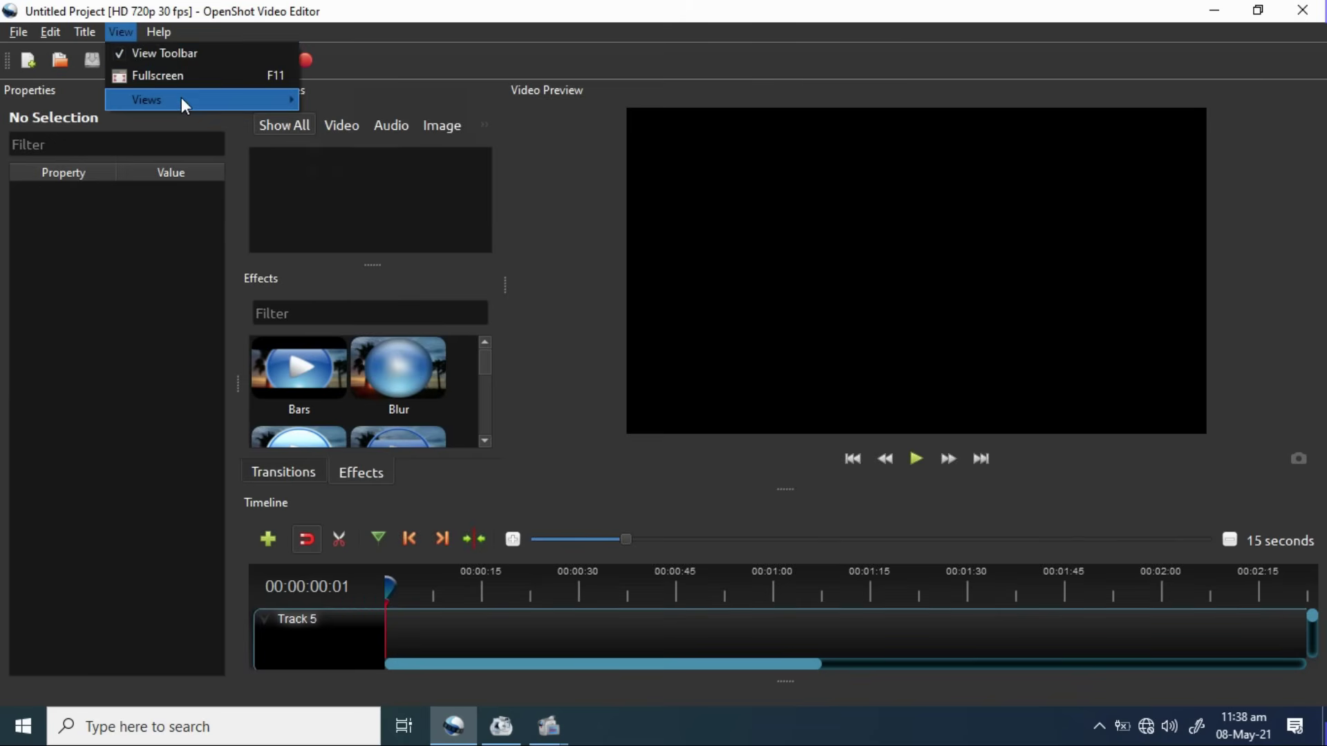
left_click(328, 103)
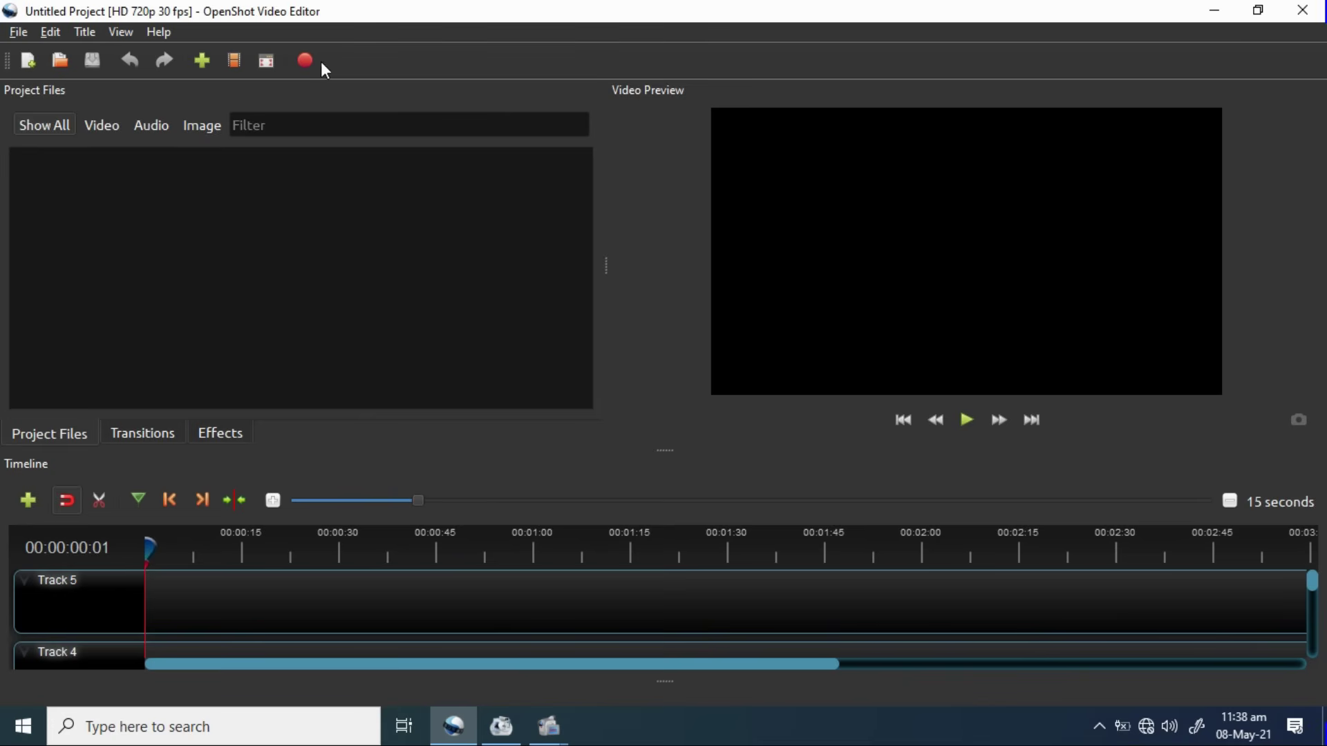
Step: Open the dialog for opening an existing project and cancel it without choosing a file
left_click(59, 65)
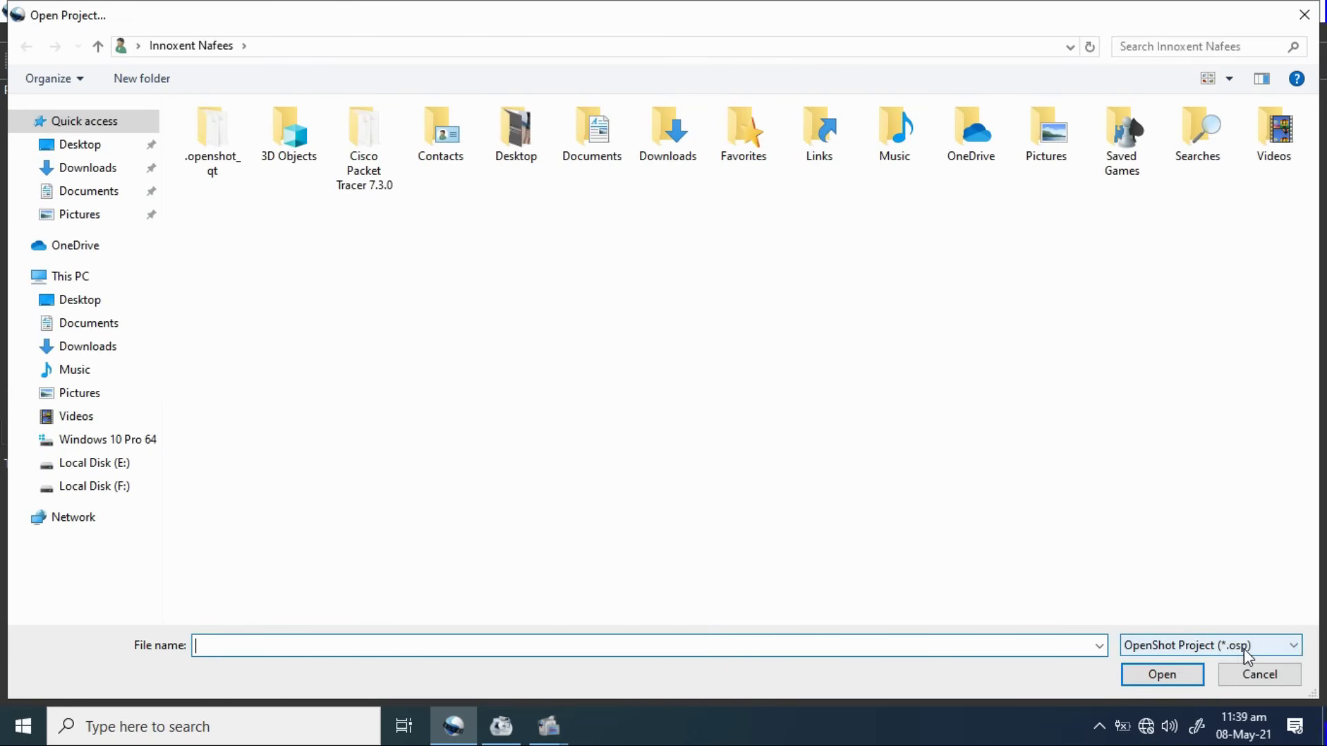
left_click(1272, 674)
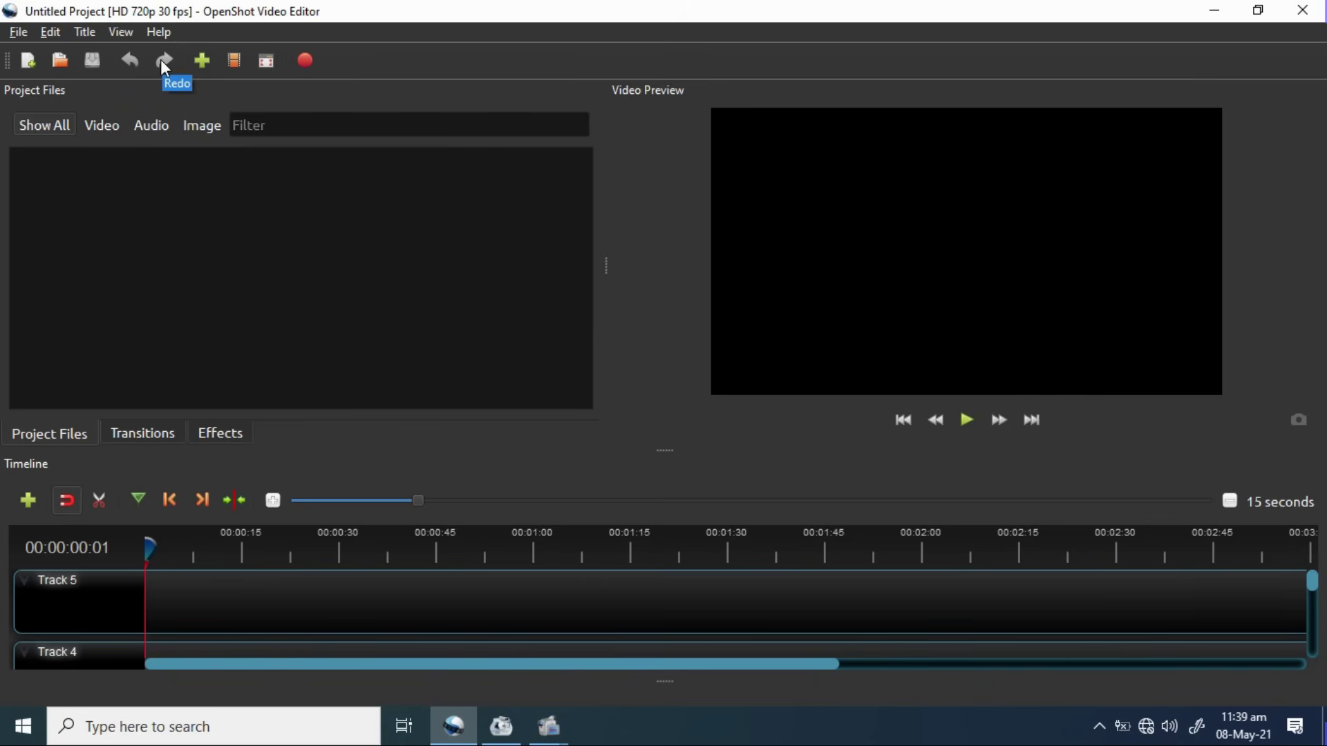
Step: Import the video 20210430_210102 from Local Disk (E:) into the project files
left_click(200, 66)
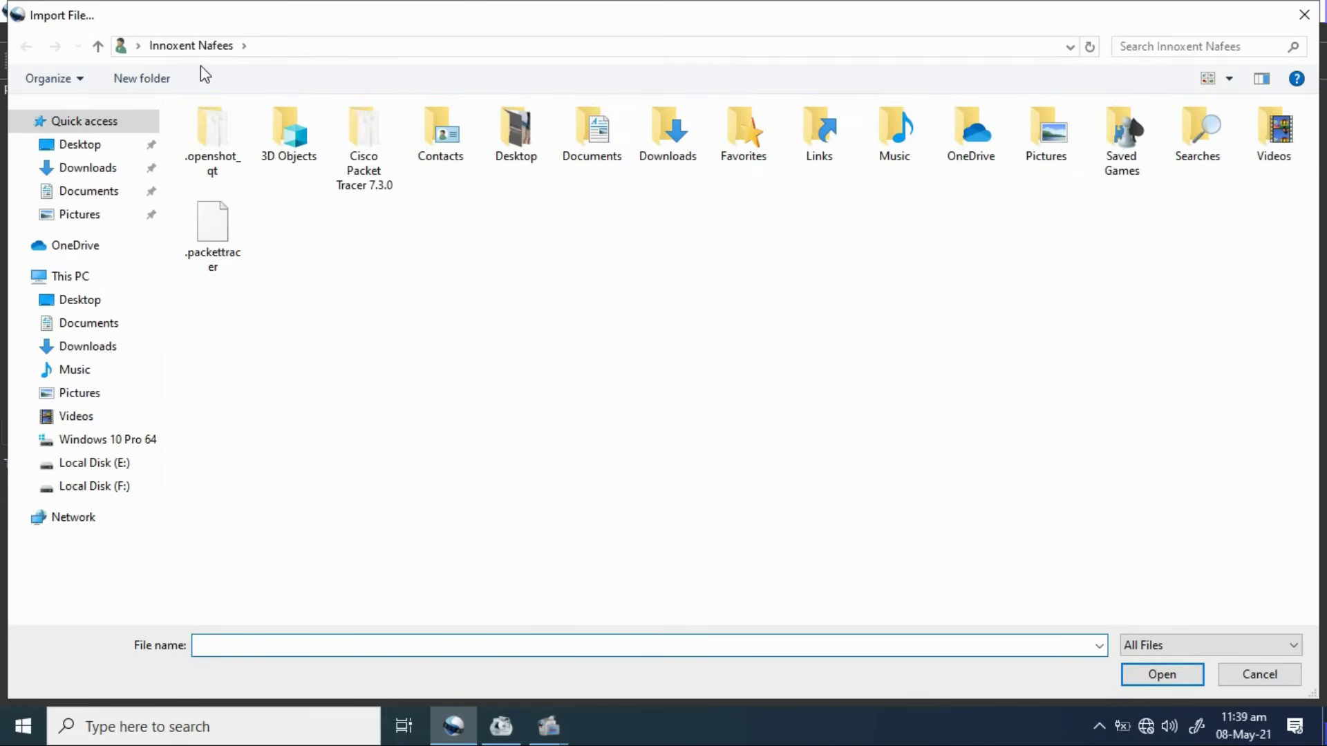
left_click(114, 463)
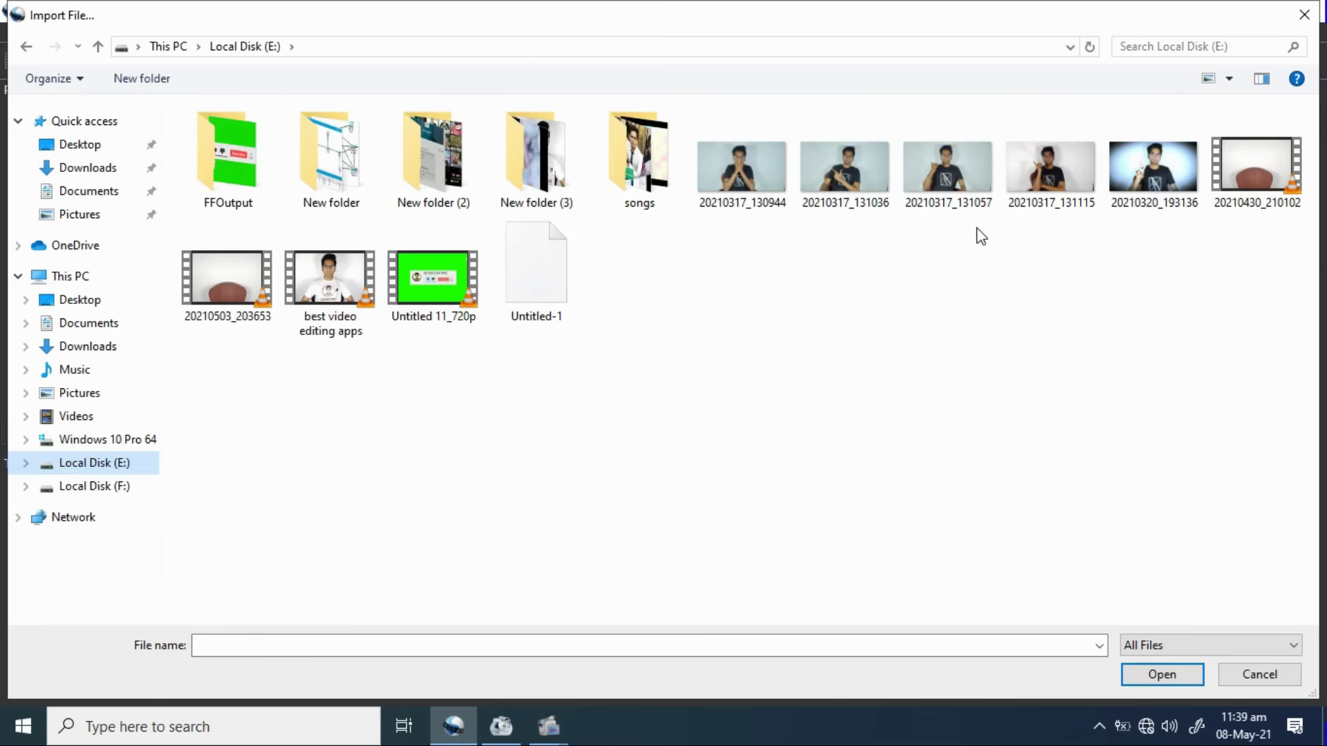
left_click(1236, 207)
left_click(1178, 674)
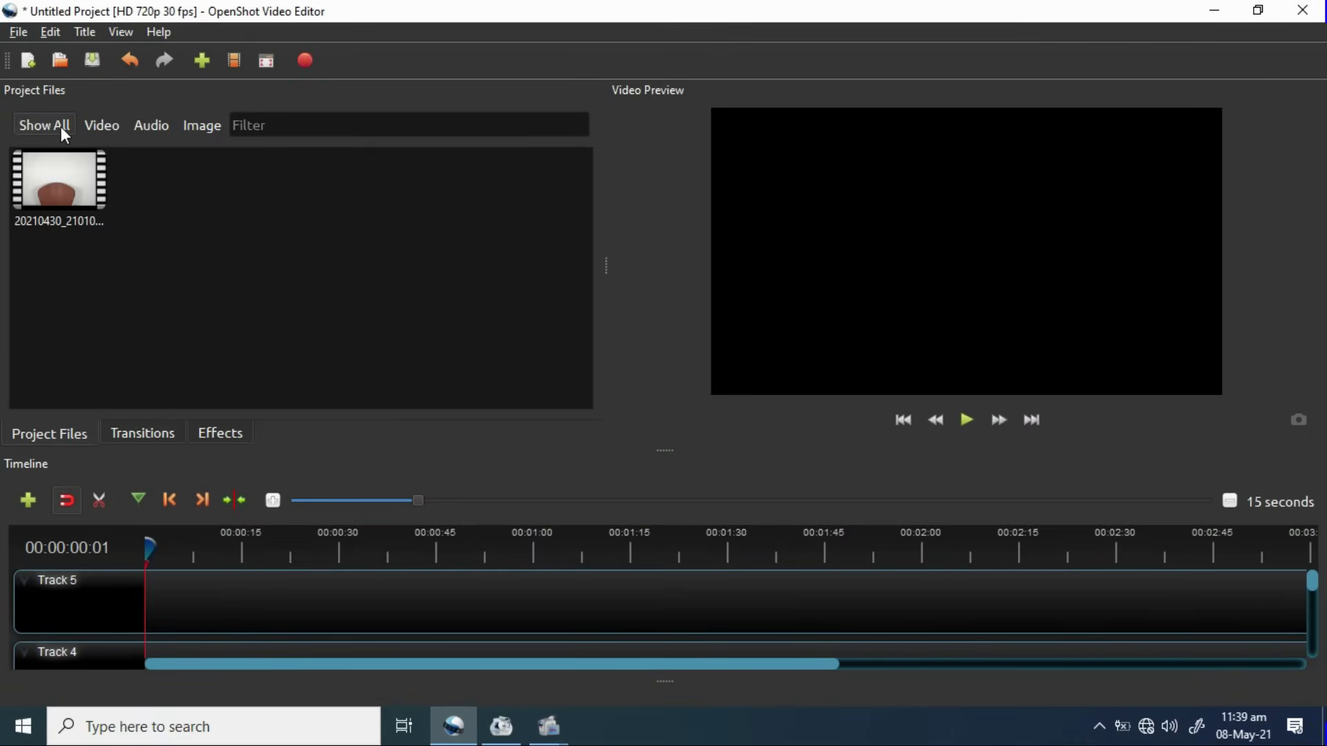
Step: View the project files filtered to audio only and to video only
left_click(150, 128)
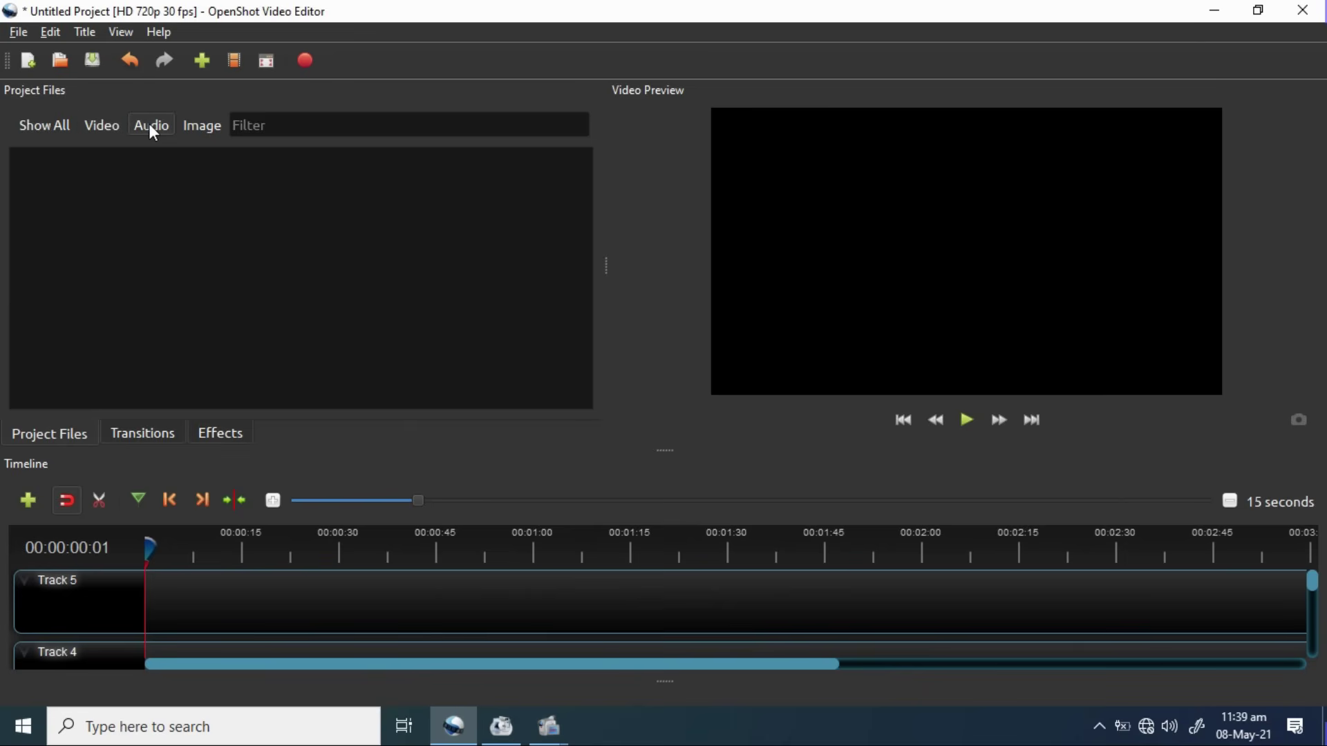
left_click(95, 134)
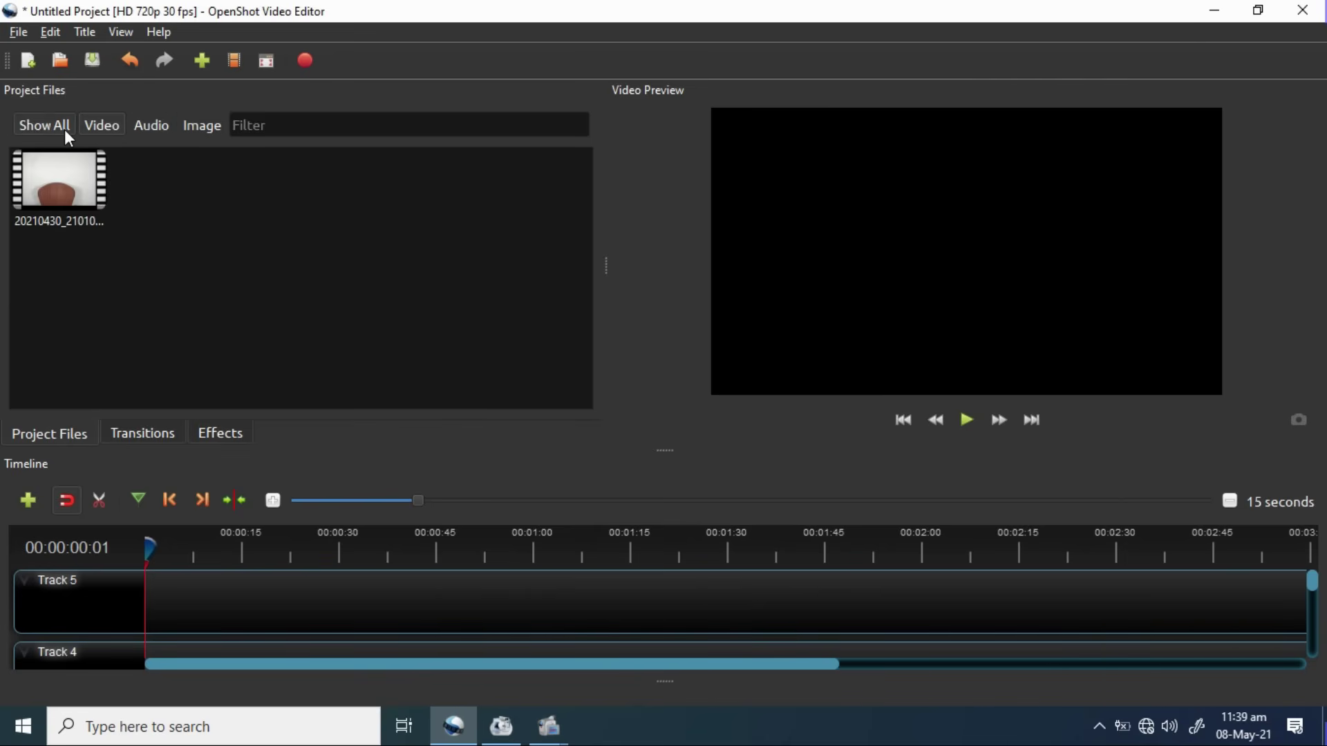
Step: Set the project profile to HD 1080p 30 fps (1920x1080)
left_click(229, 66)
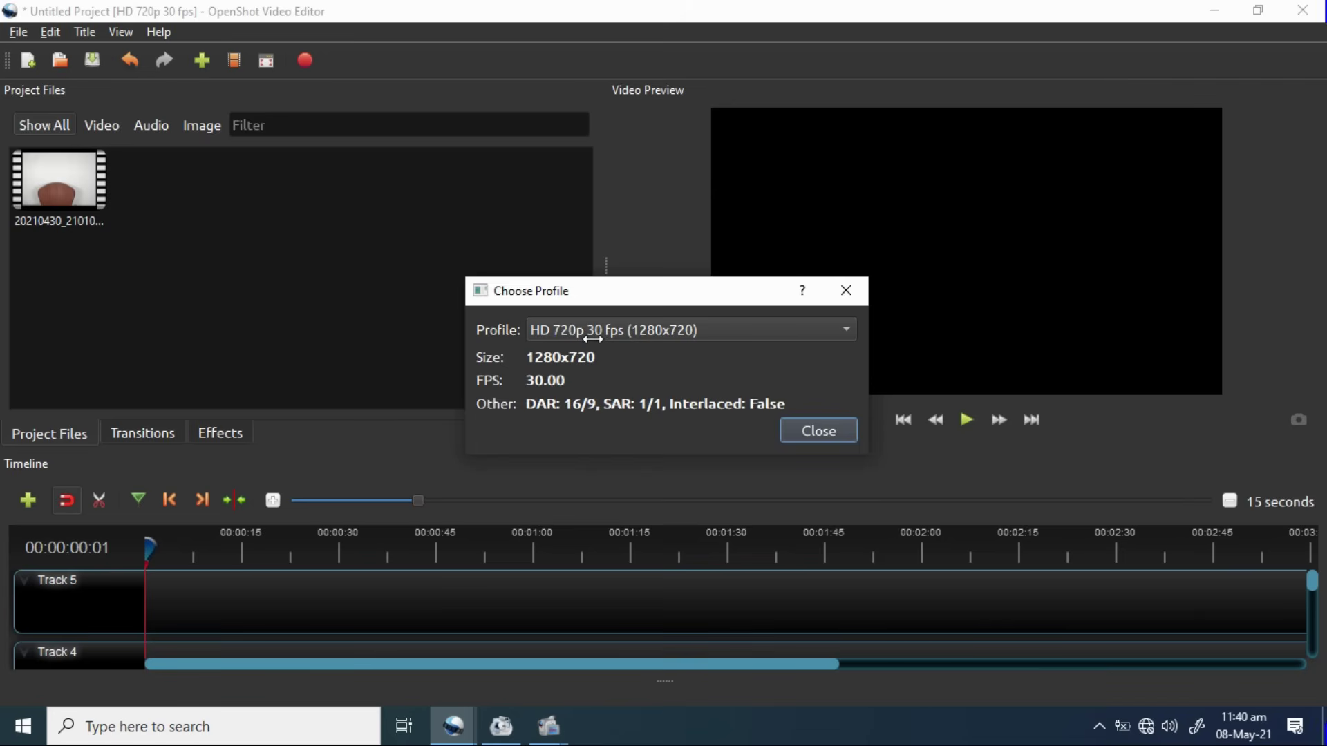
left_click(665, 326)
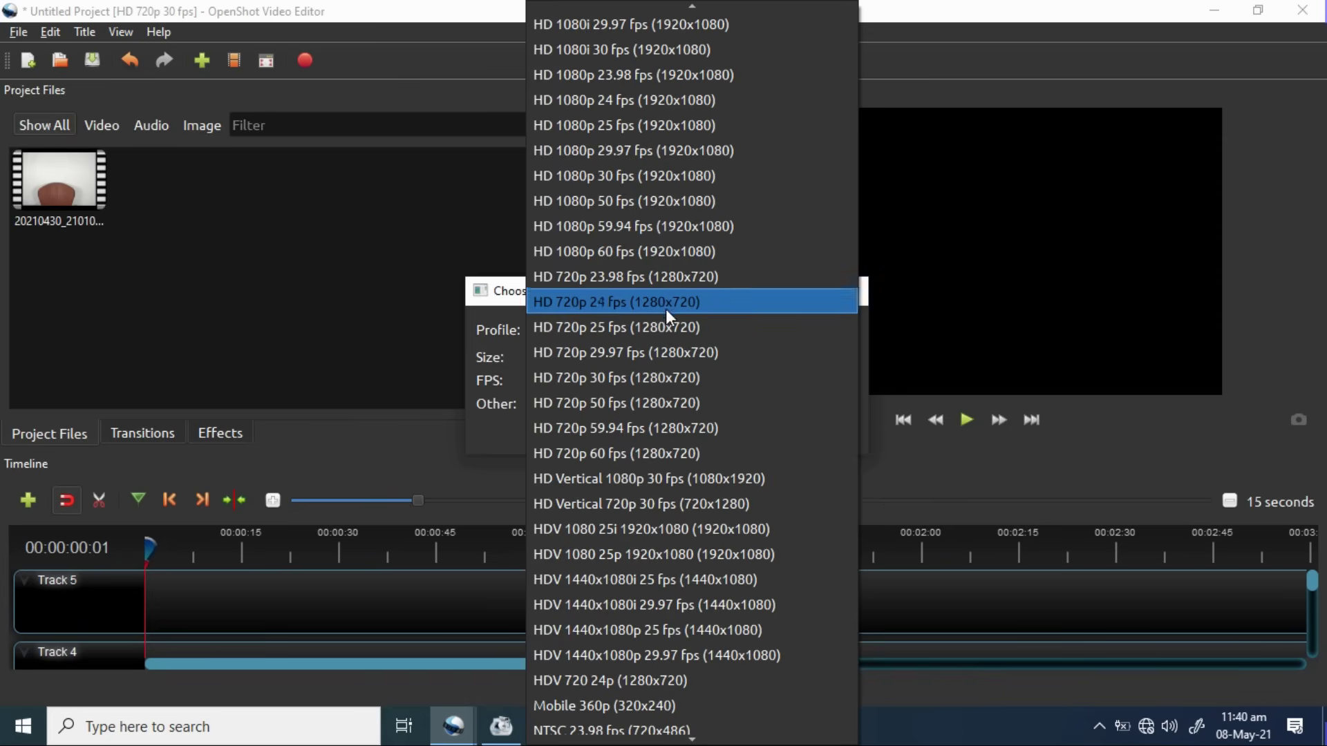
left_click(620, 181)
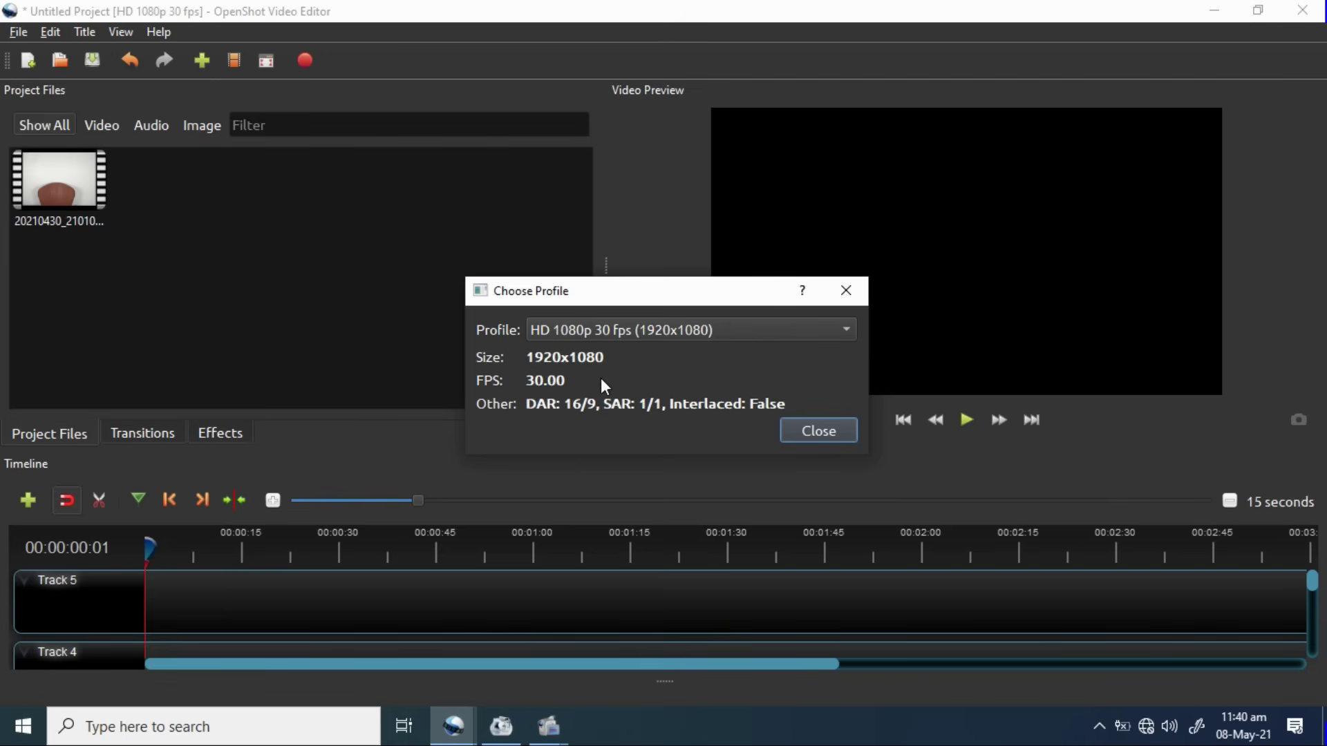
left_click(797, 430)
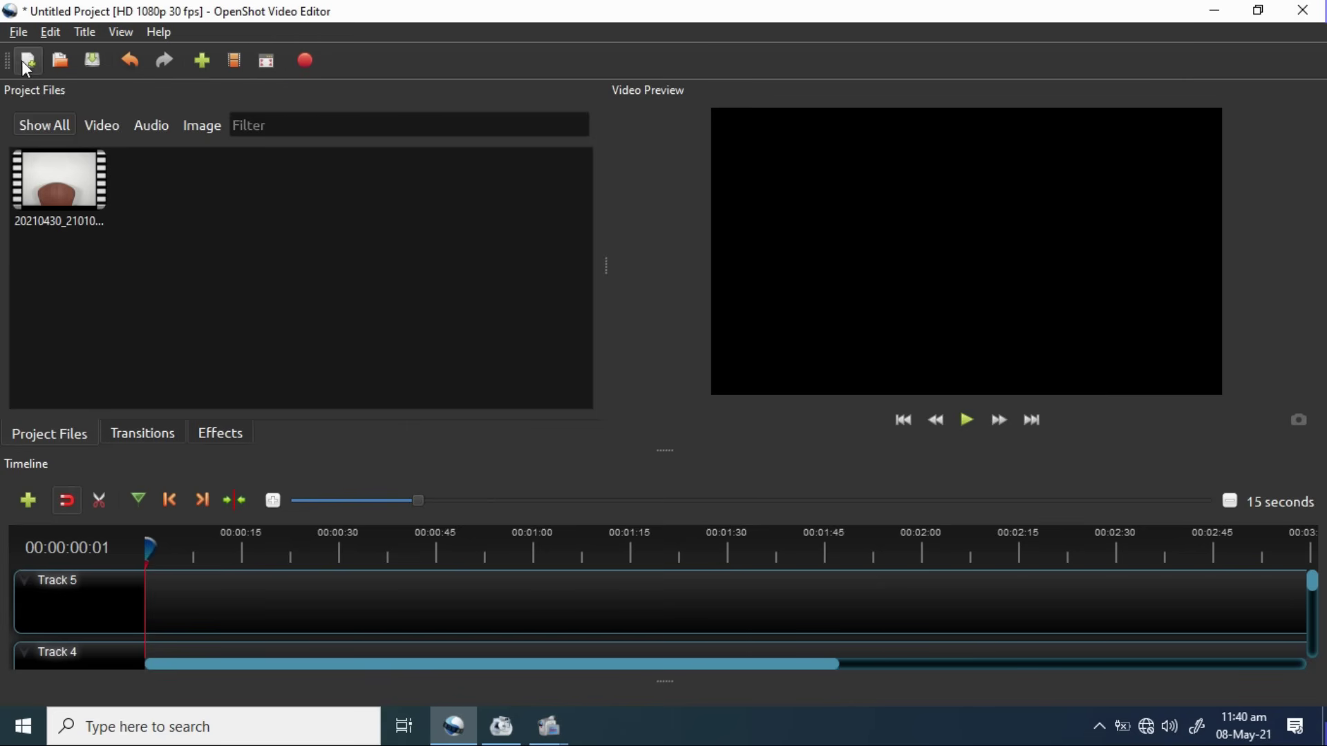
Step: Remove surplus tracks from the timeline until only Track 2 and Track 1 remain
left_click(79, 199)
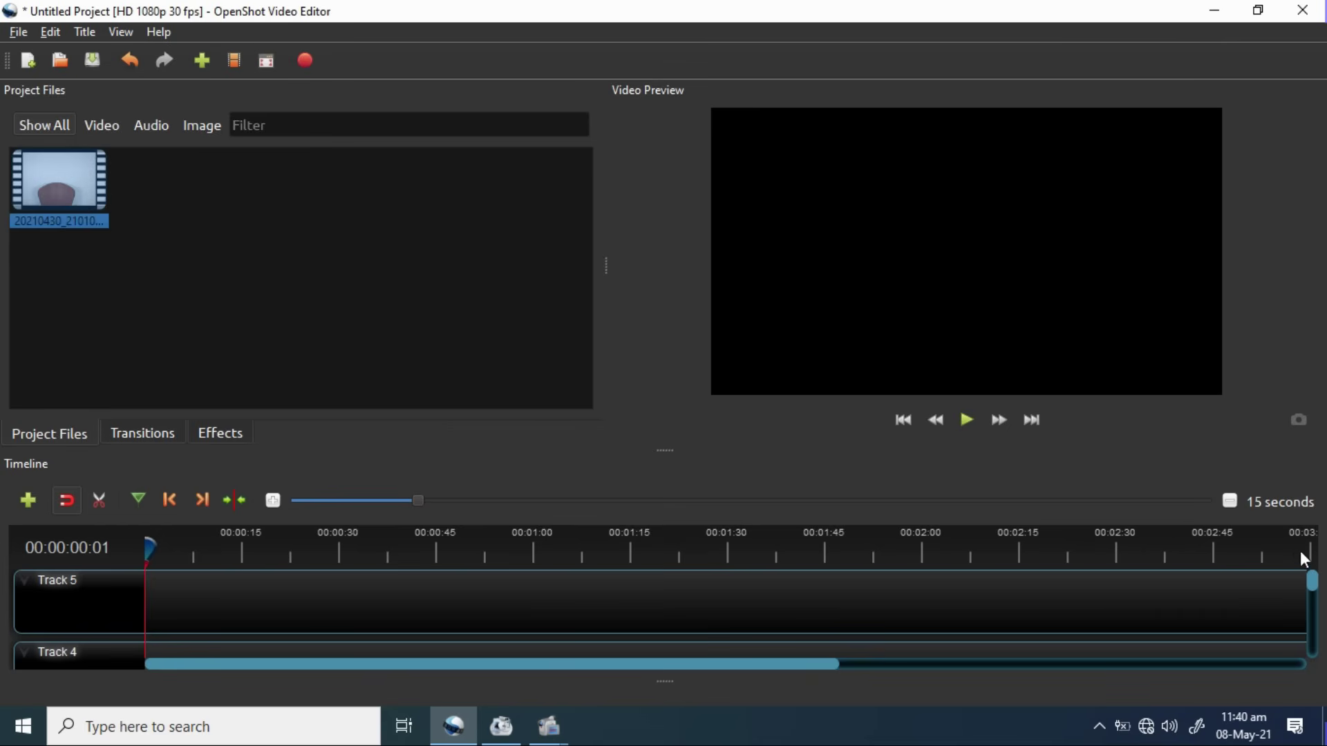
left_click_drag(1313, 583, 1313, 644)
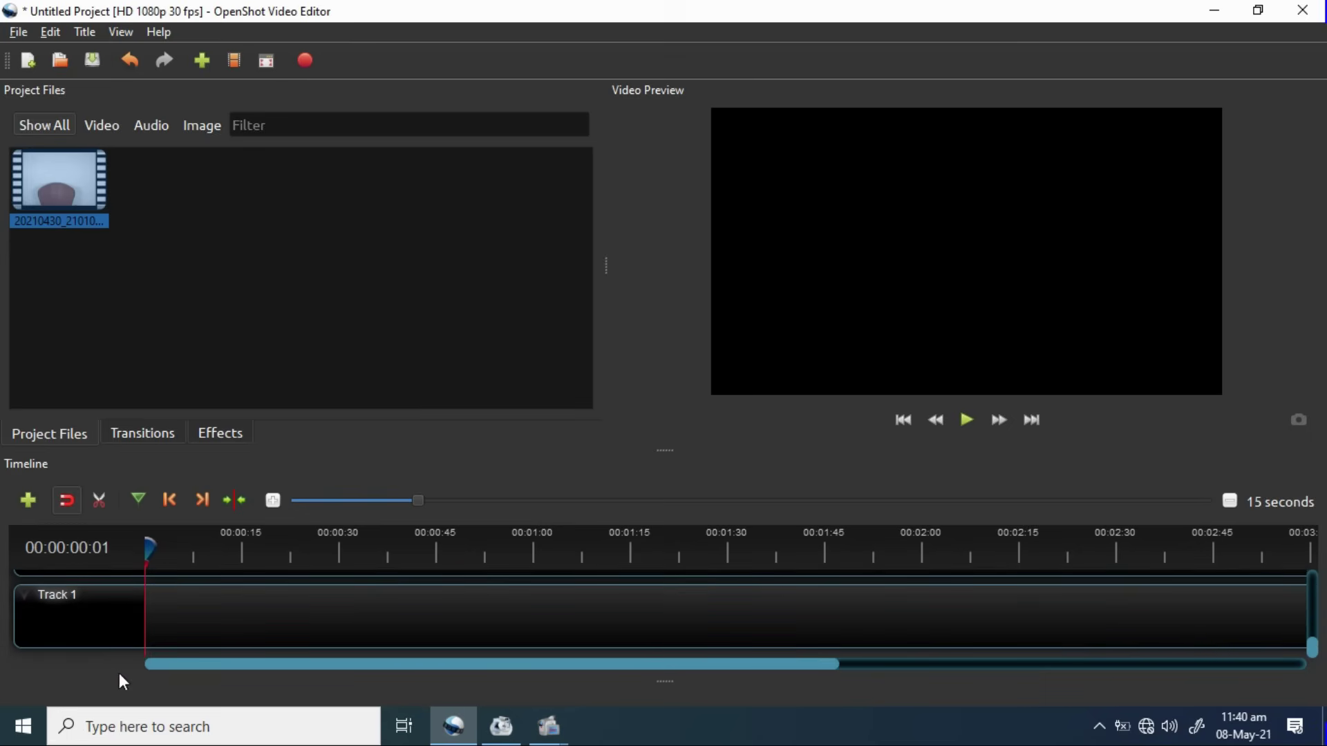
right_click(86, 618)
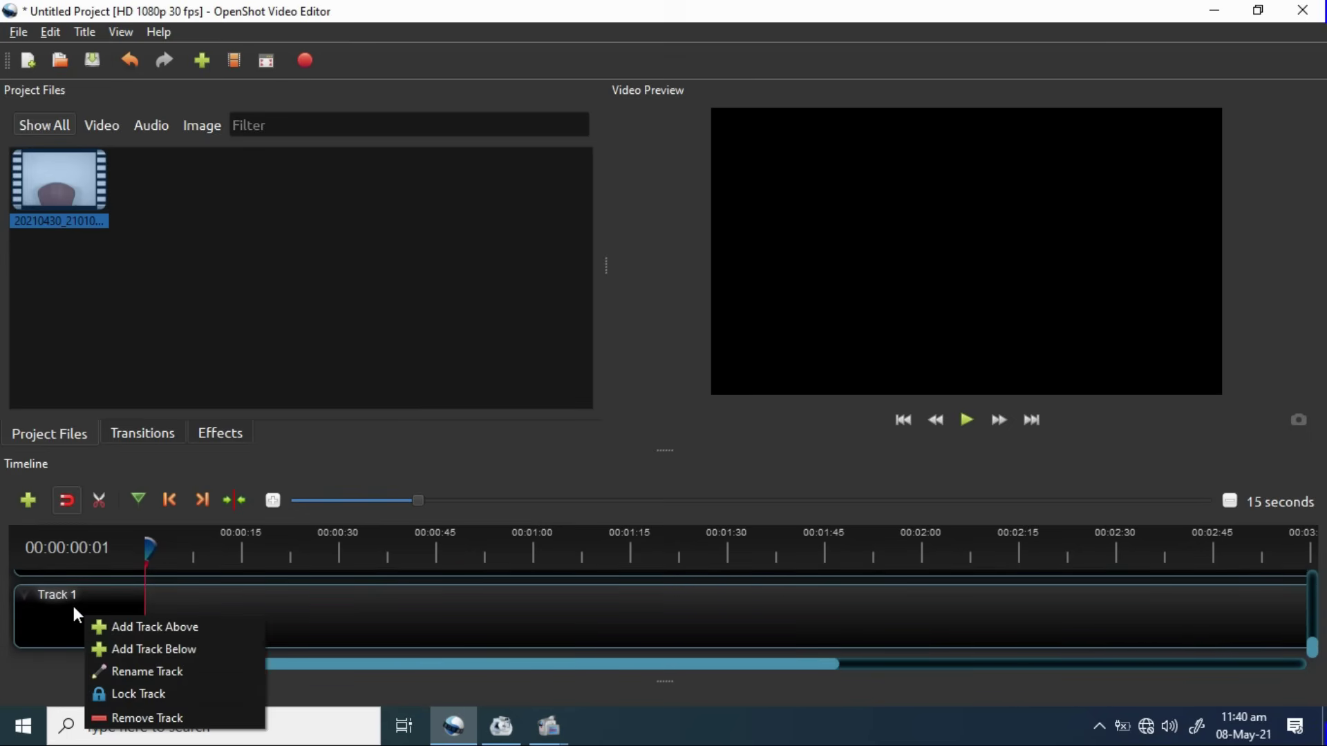
left_click(74, 608)
right_click(74, 607)
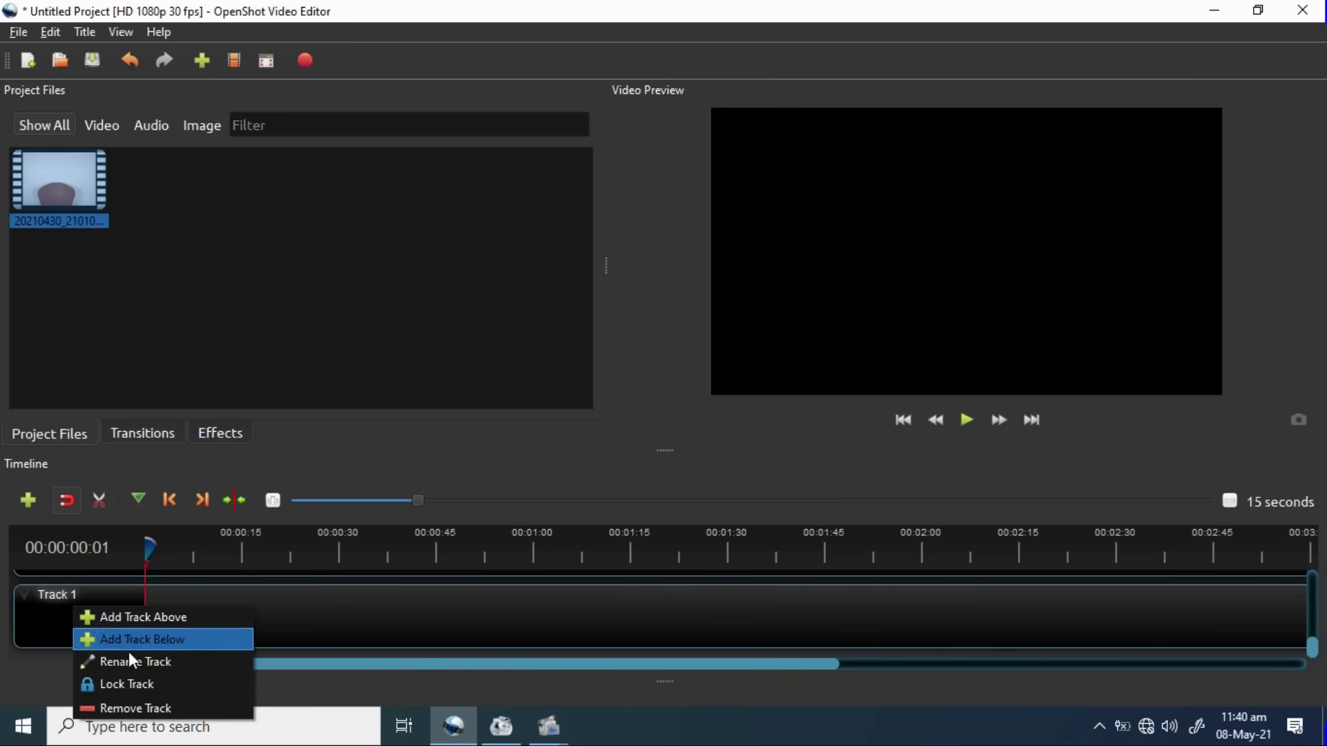
left_click(137, 714)
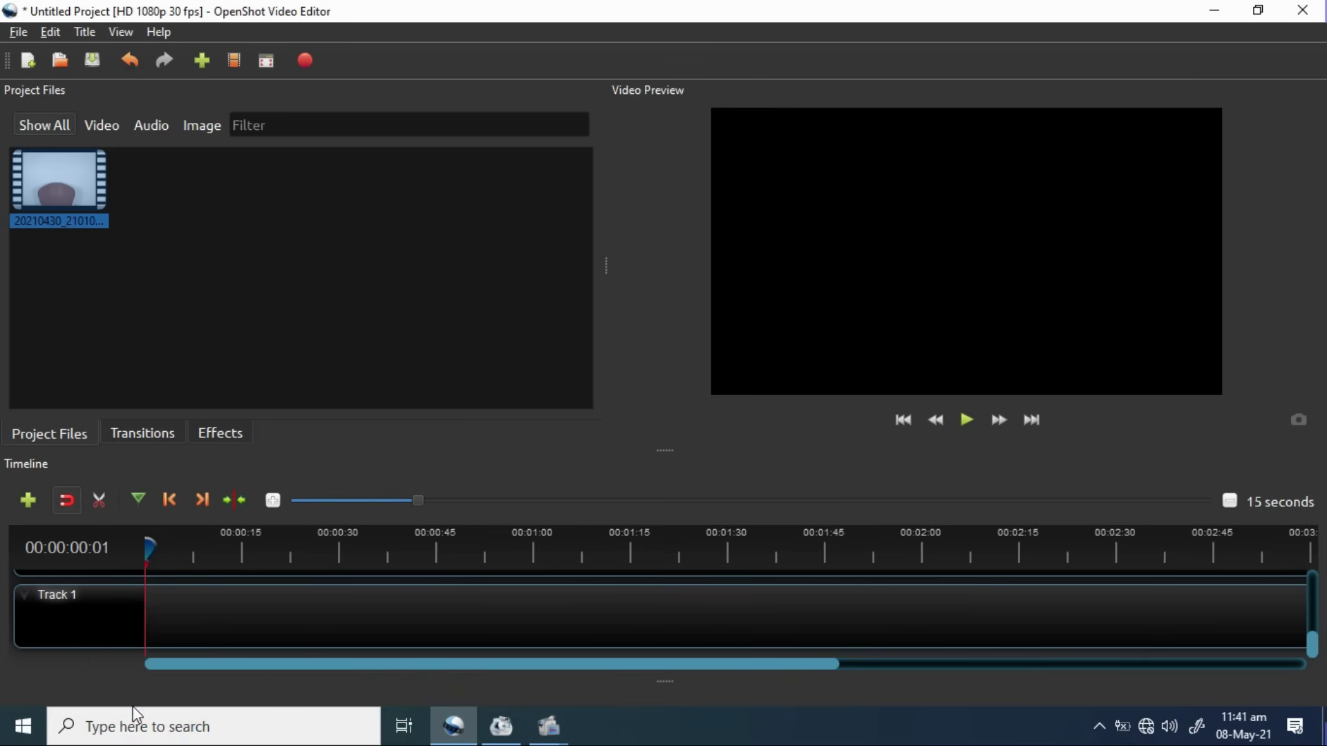
right_click(90, 637)
left_click(153, 626)
right_click(101, 612)
left_click(160, 715)
left_click(1314, 582)
mouse_move(1318, 584)
left_mouse_down()
mouse_move(1316, 625)
mouse_move(1311, 563)
left_mouse_up()
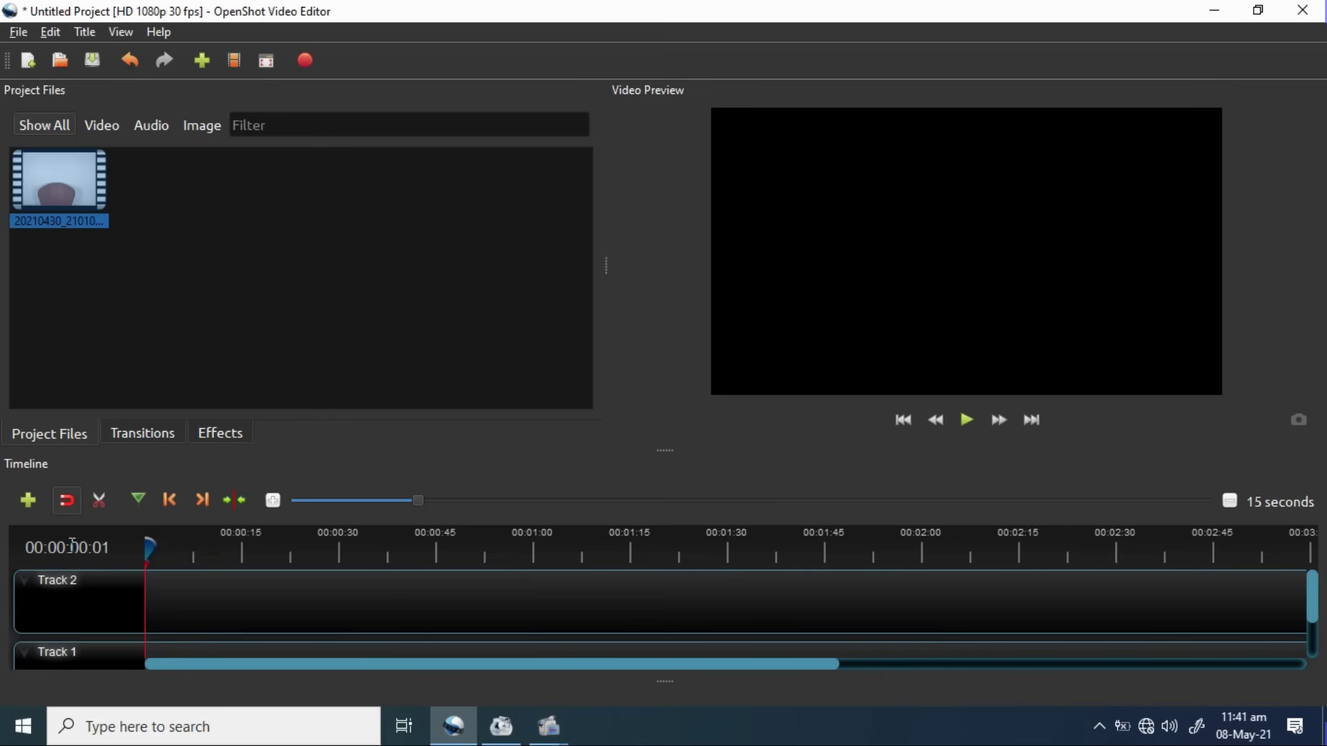
Step: Add a new track to the timeline and remove it again
left_click(32, 503)
right_click(76, 592)
left_click(138, 690)
Step: Place the imported video at the start of Track 2 and play it in the preview
left_click_drag(56, 175, 133, 603)
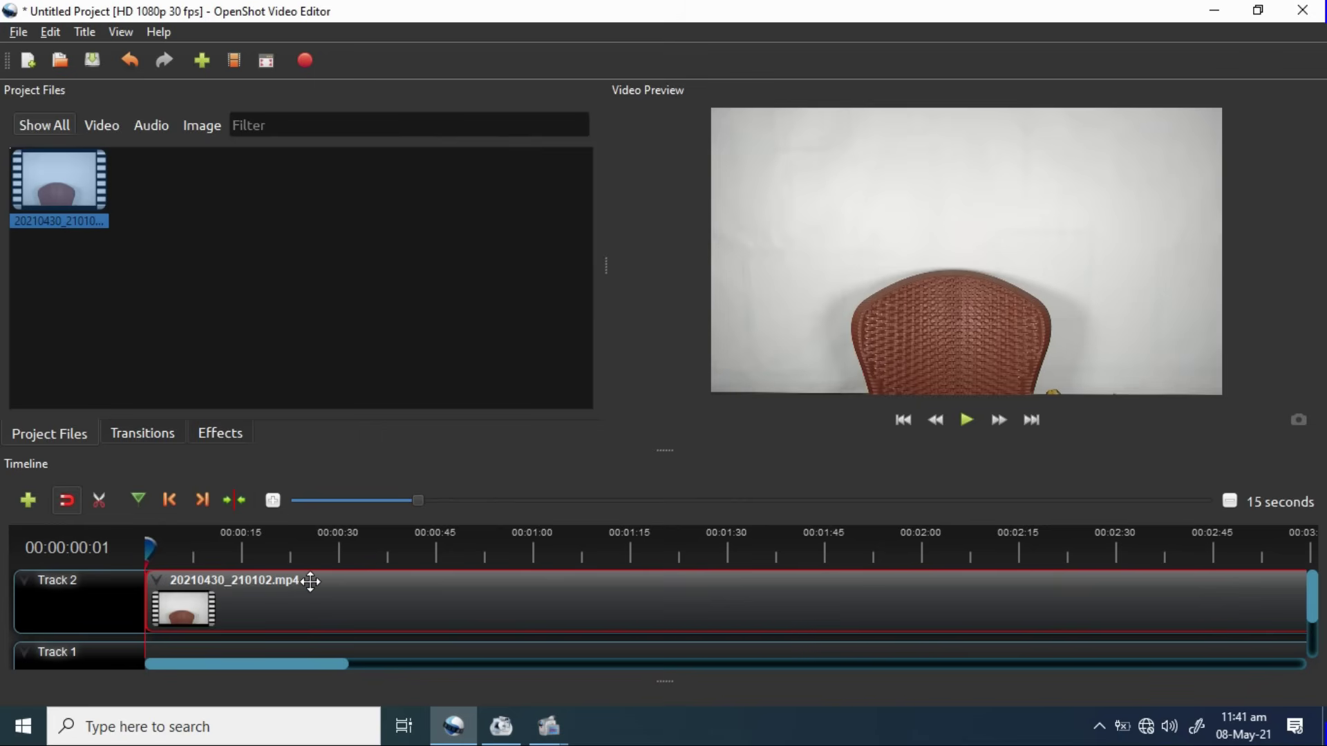
left_click(991, 427)
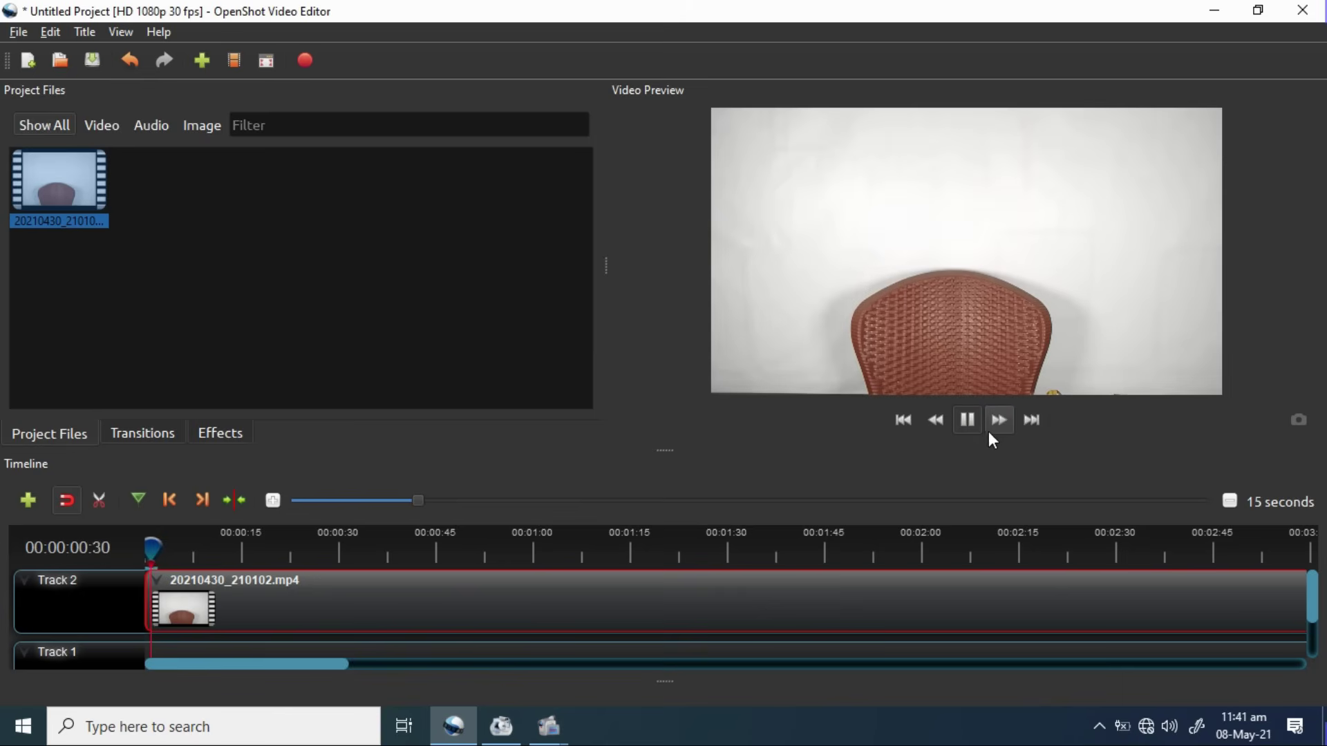
Step: Pause the video preview and mute the system speakers
left_click(975, 427)
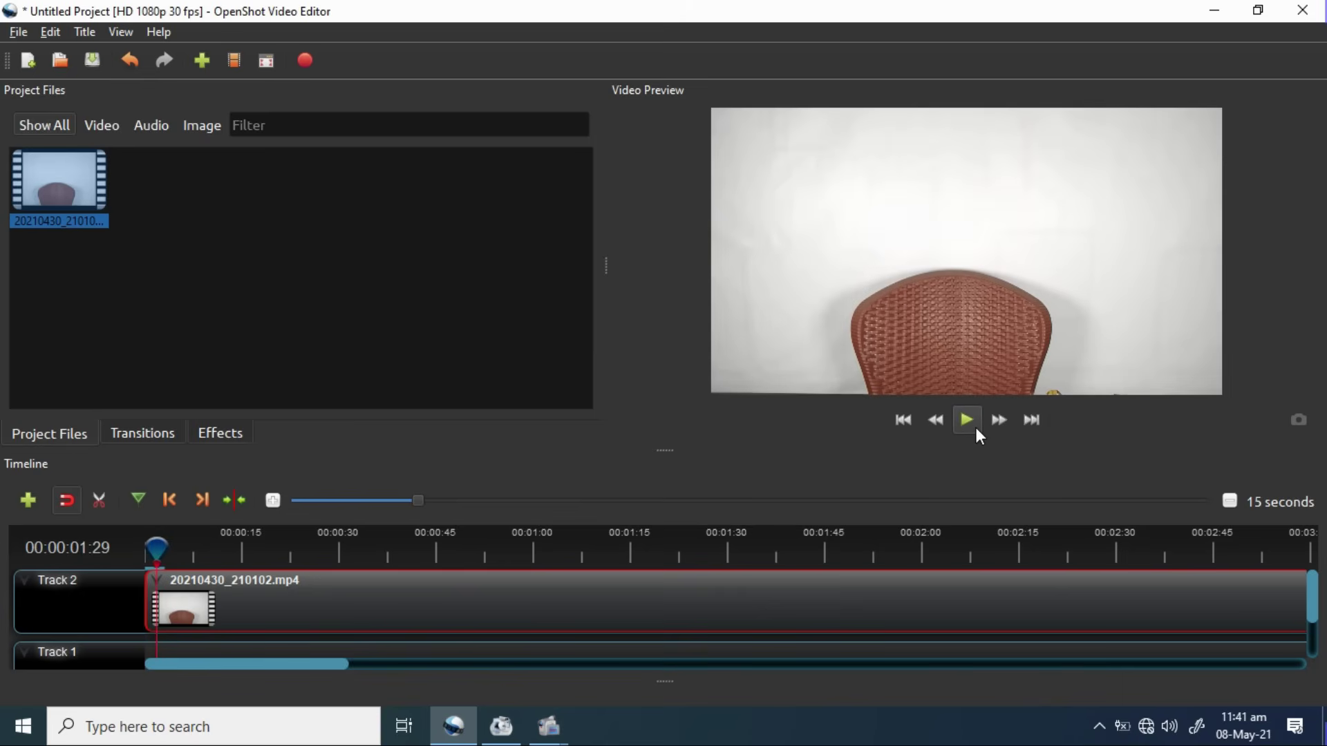
left_click(1175, 732)
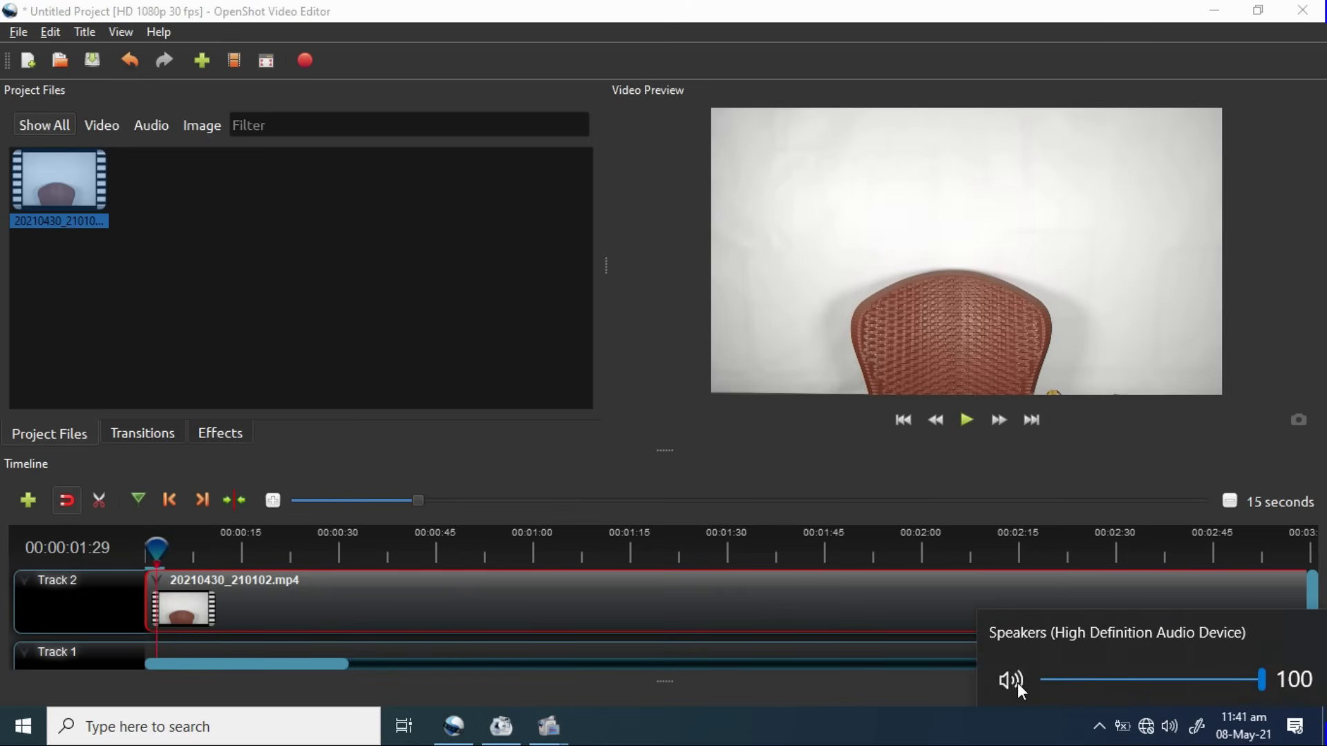
left_click(1009, 681)
left_click(946, 723)
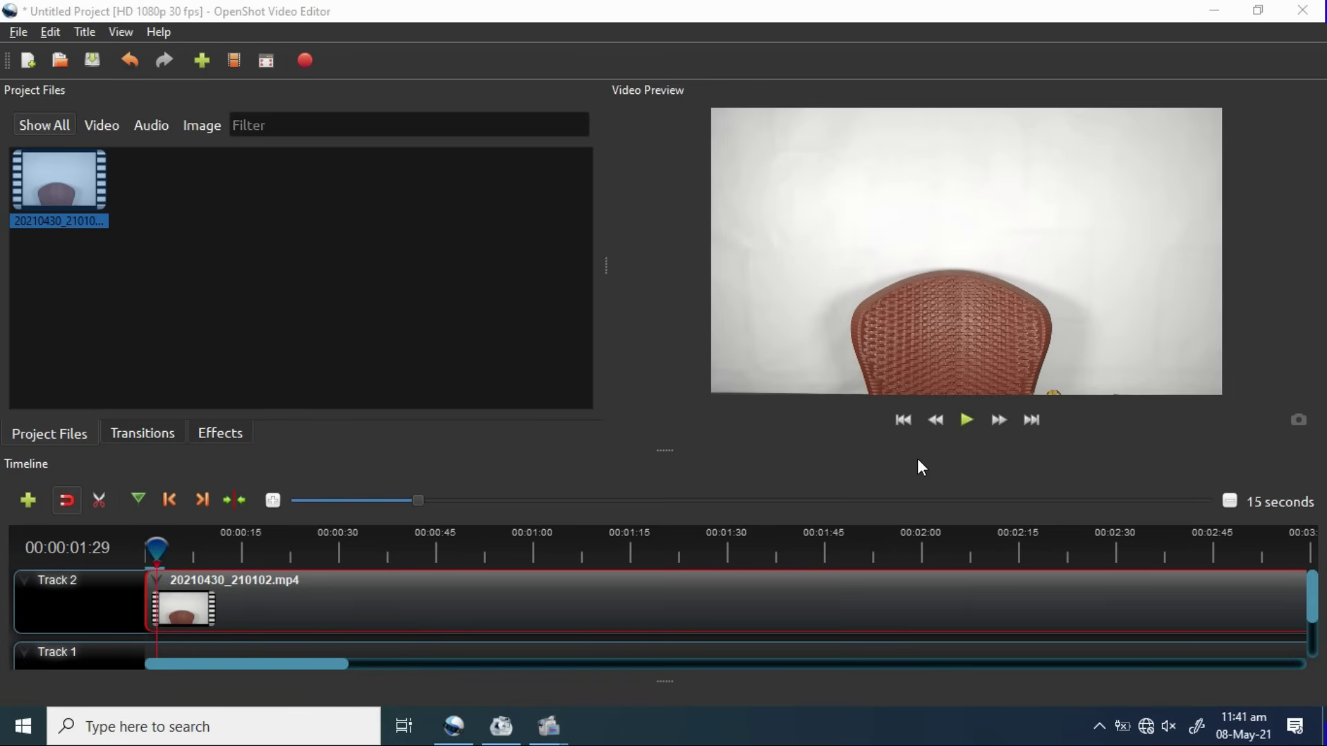
Step: Return the playhead to the start of the timeline and scrub through the video to about 00:01:16
left_click_drag(149, 558, 130, 558)
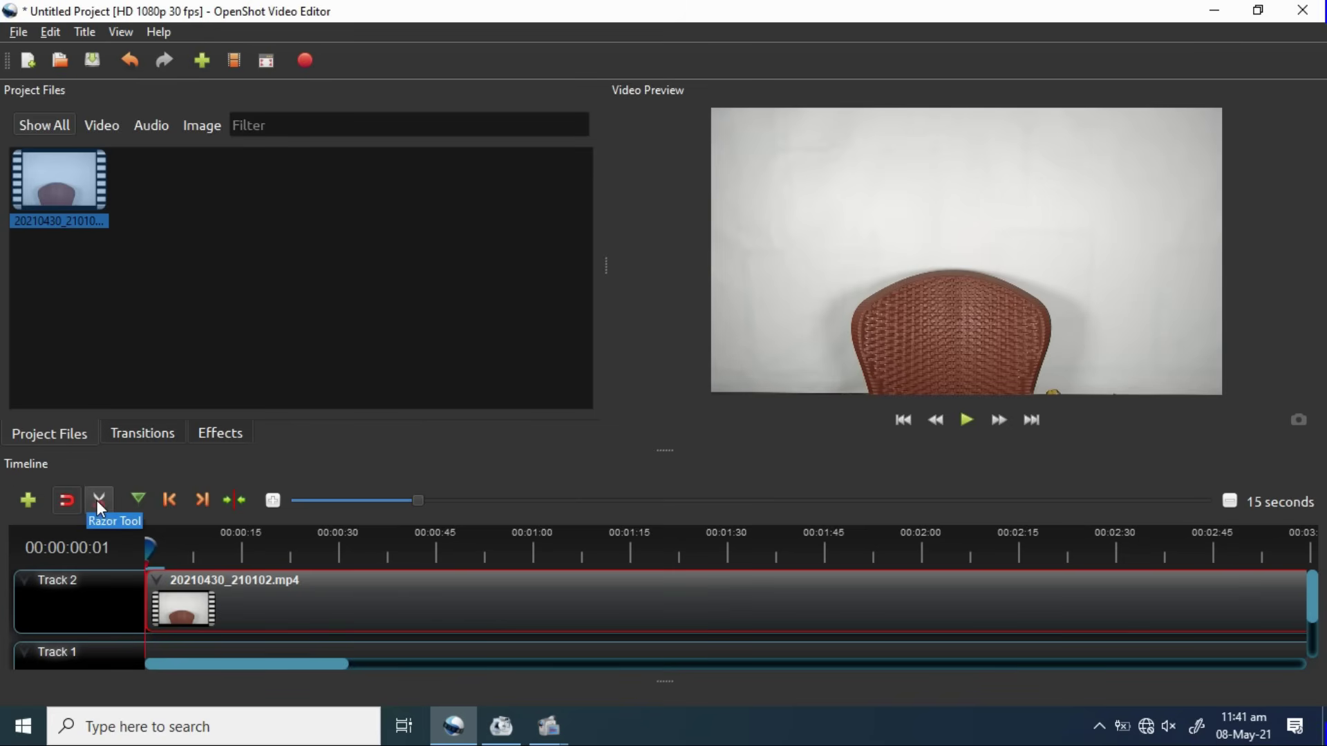
left_click_drag(154, 551, 208, 556)
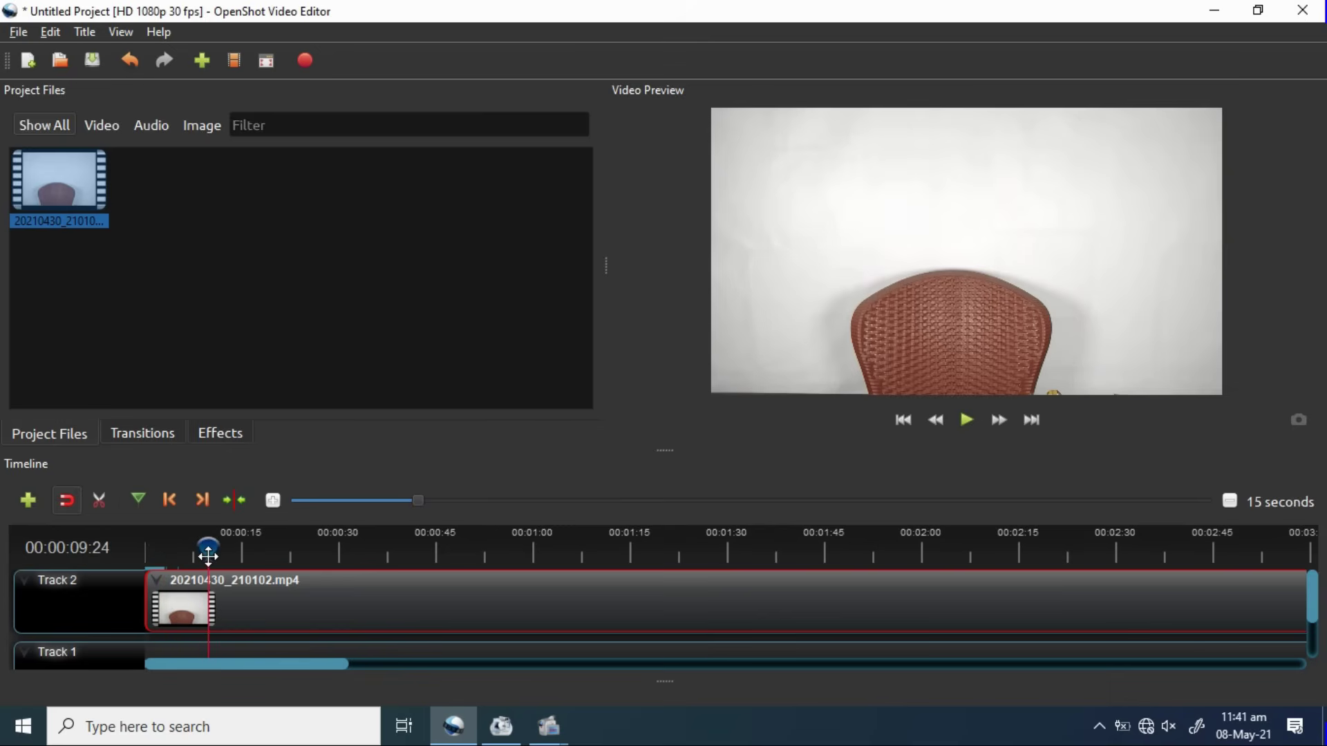
left_click_drag(208, 548, 622, 546)
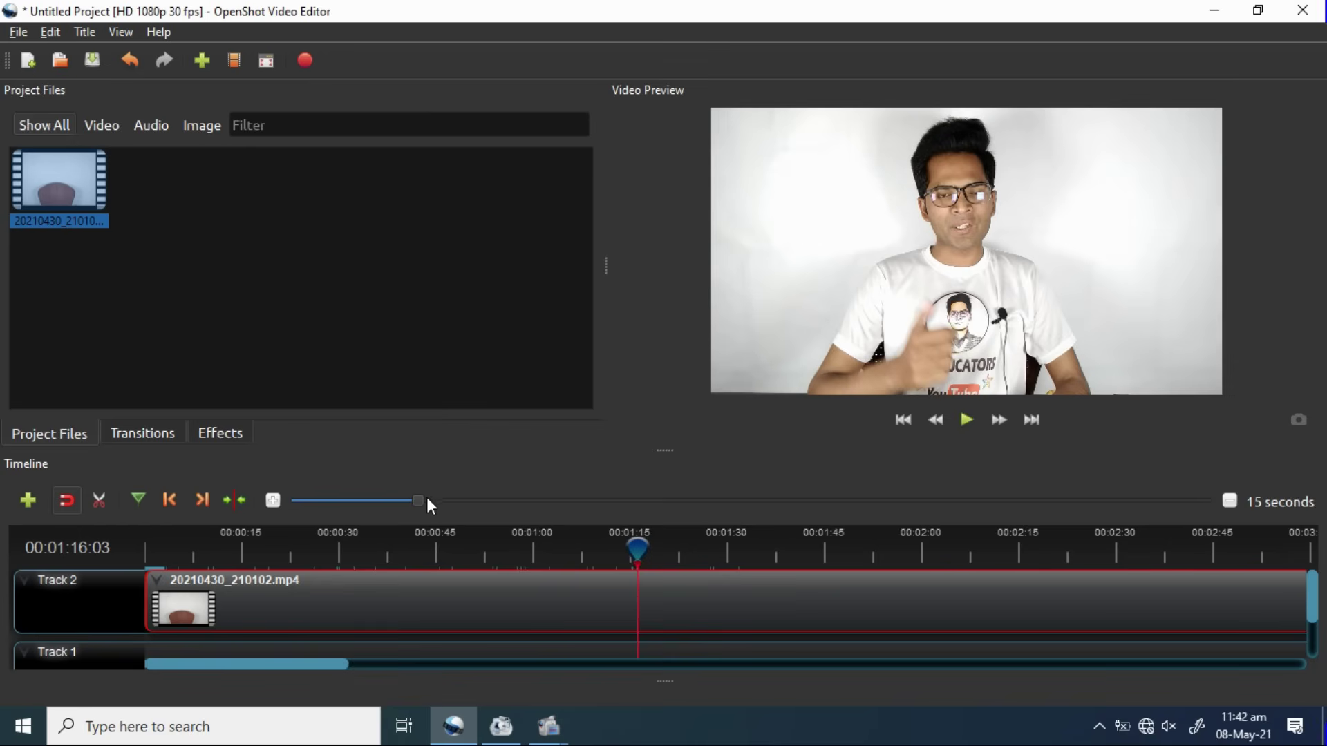
Step: Try timeline zoom scales from 5 to 480 seconds, scrub to about 00:00:44, and leave the scale at 20 seconds
left_click_drag(415, 502, 394, 506)
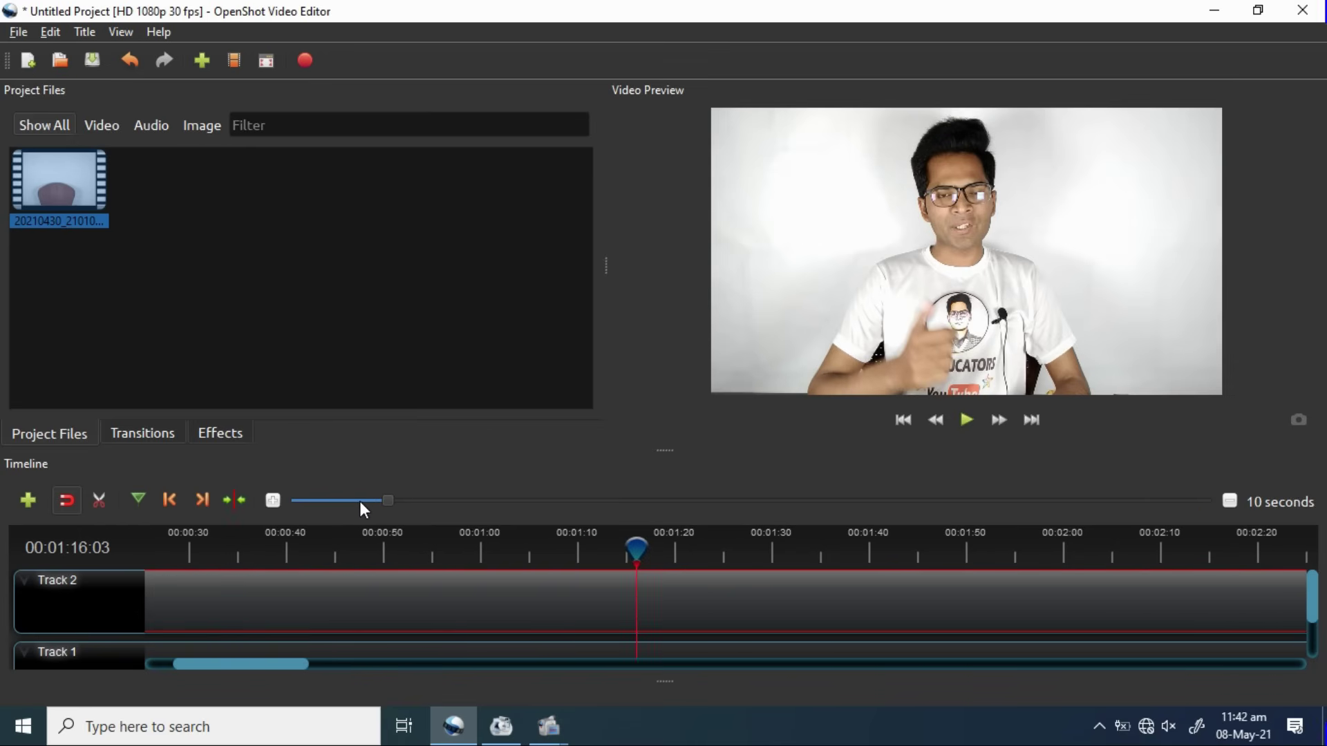
left_click(359, 500)
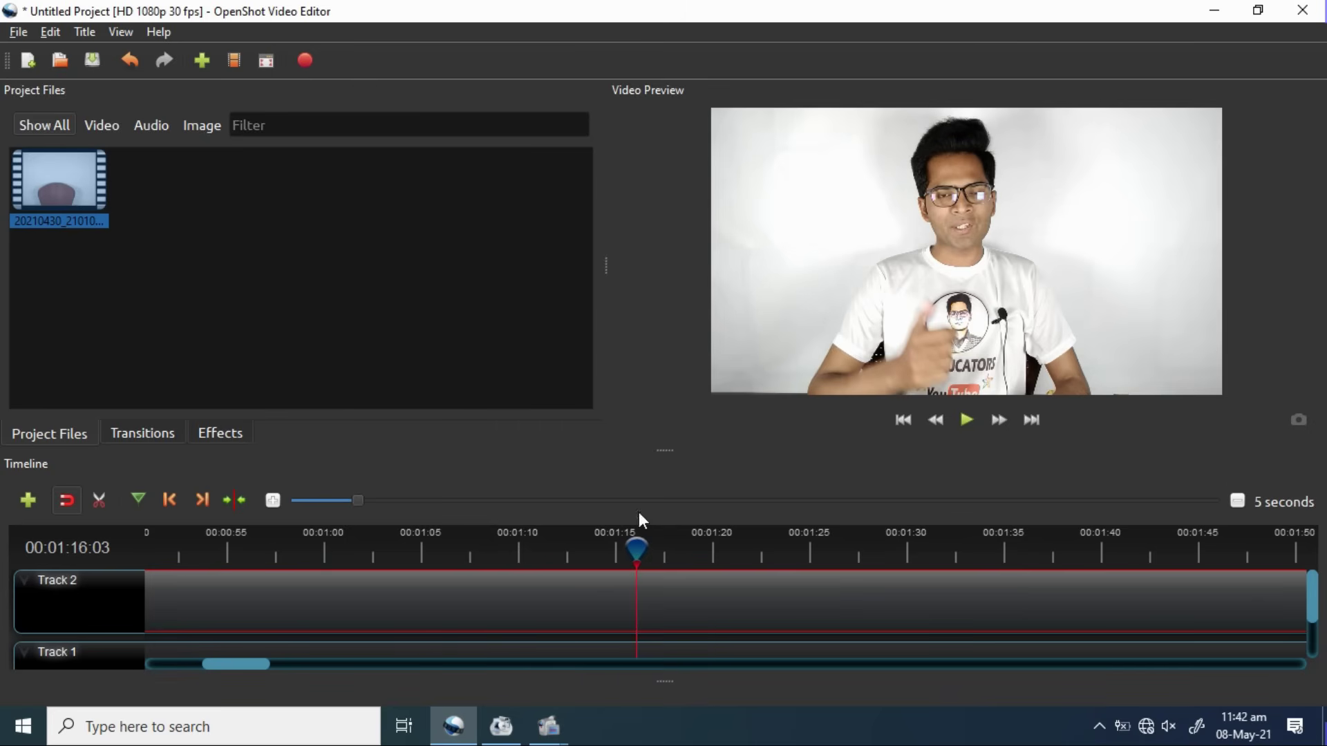
left_click_drag(337, 502, 819, 499)
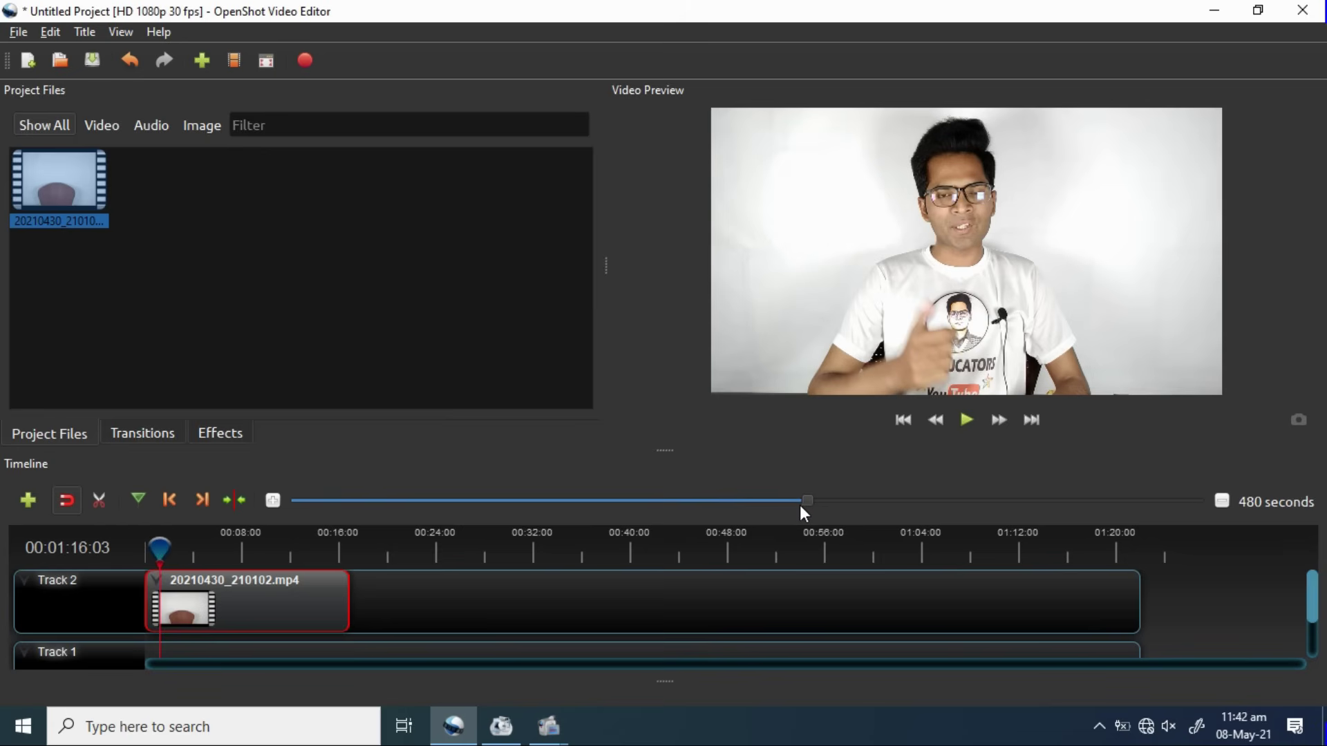
left_click_drag(802, 505, 416, 504)
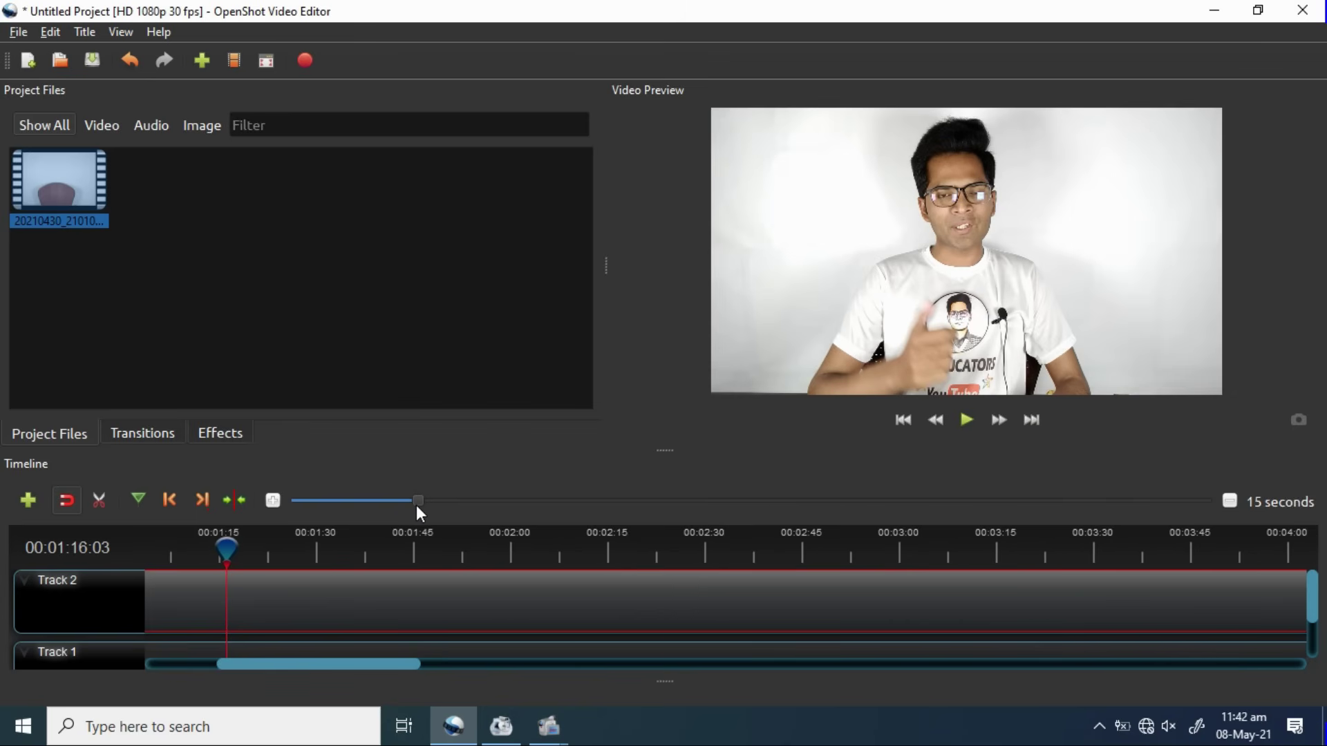
left_click_drag(228, 548, 434, 551)
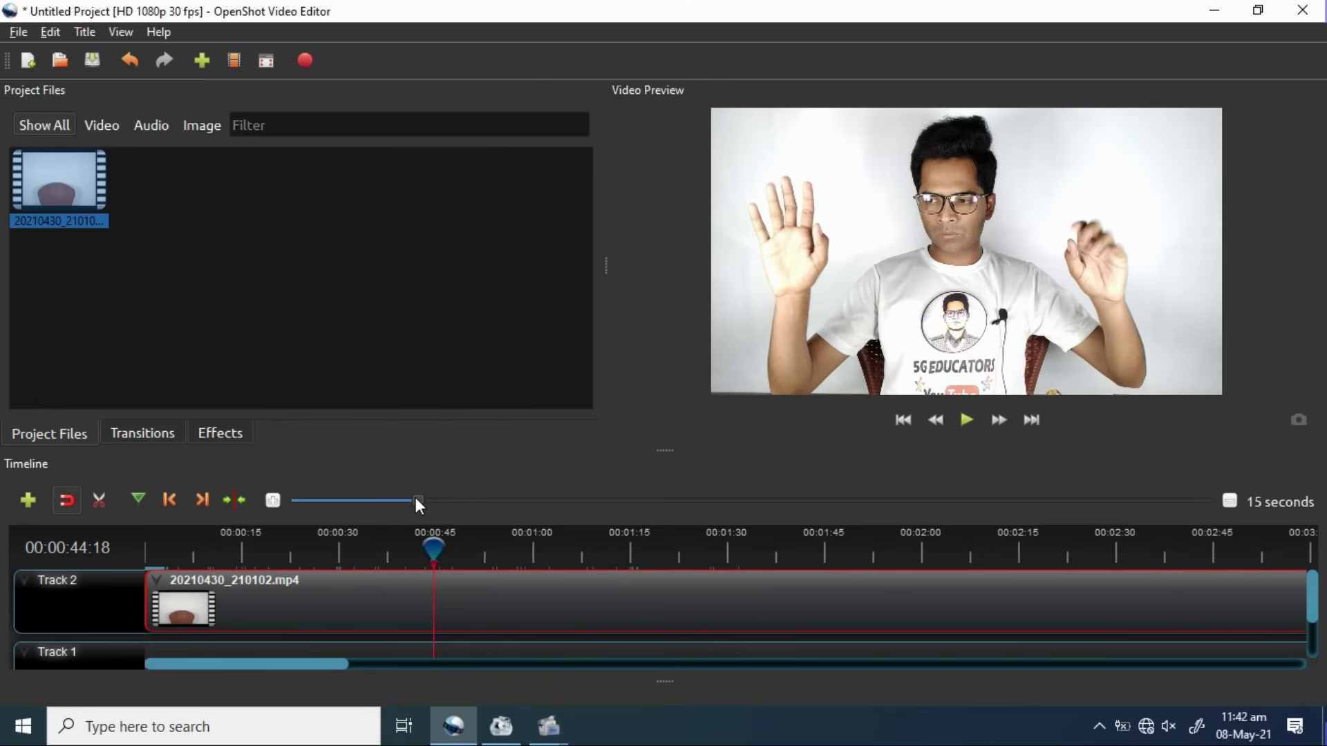
left_click_drag(413, 497, 397, 499)
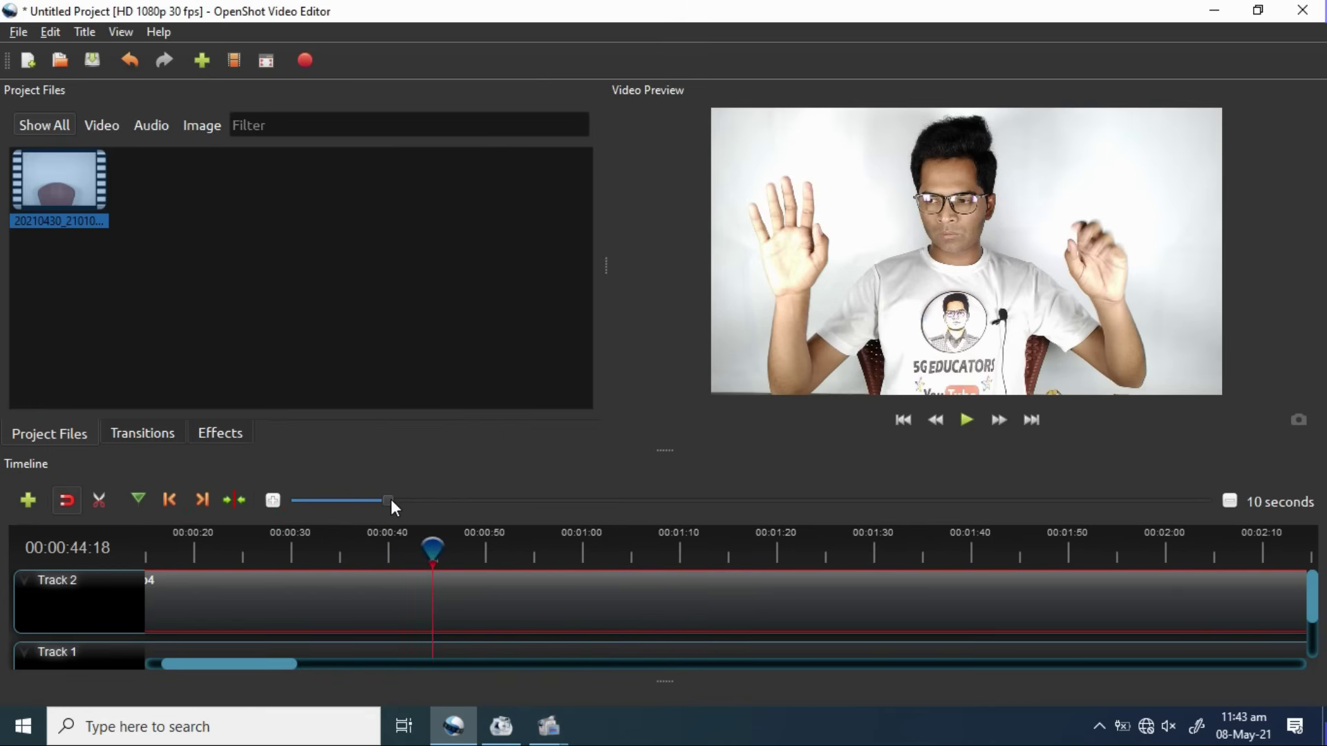
left_click_drag(391, 504, 440, 503)
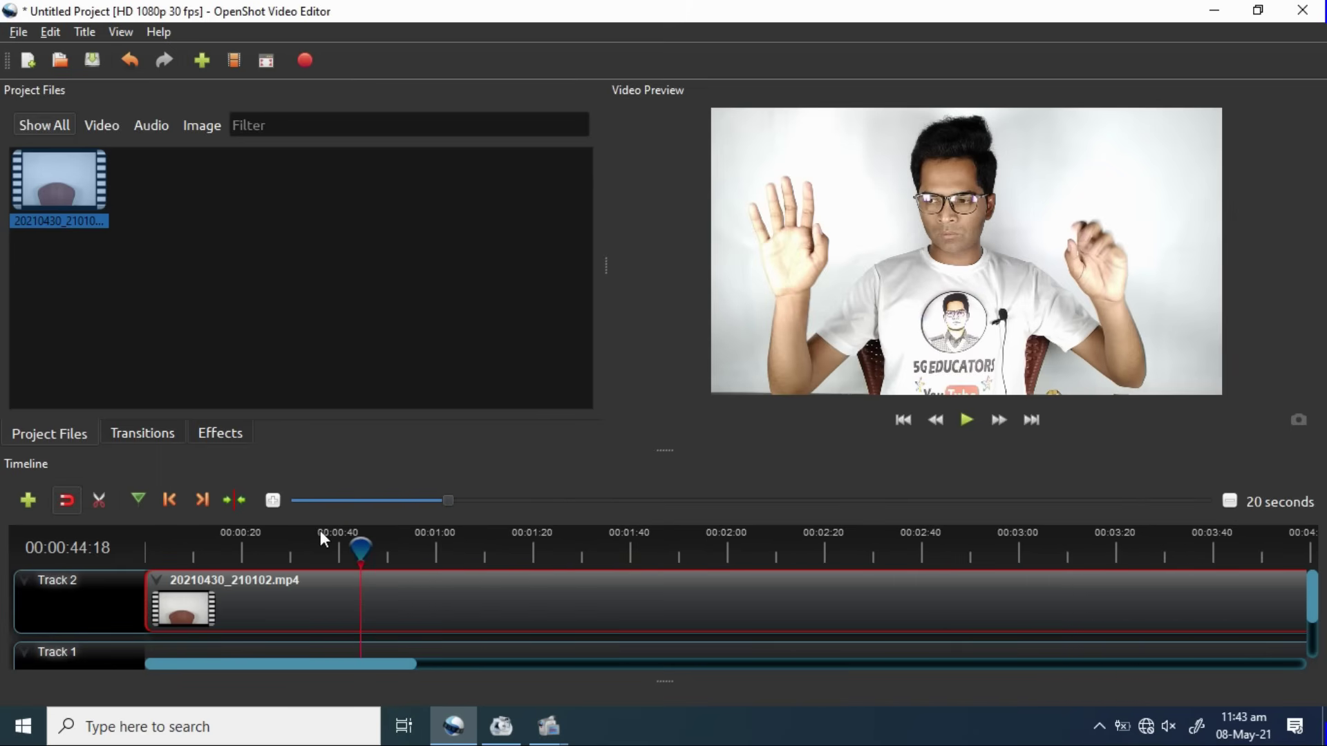
Step: Split the Track 2 clip at about 00:00:21 with the Razor Tool
left_click_drag(354, 539, 248, 542)
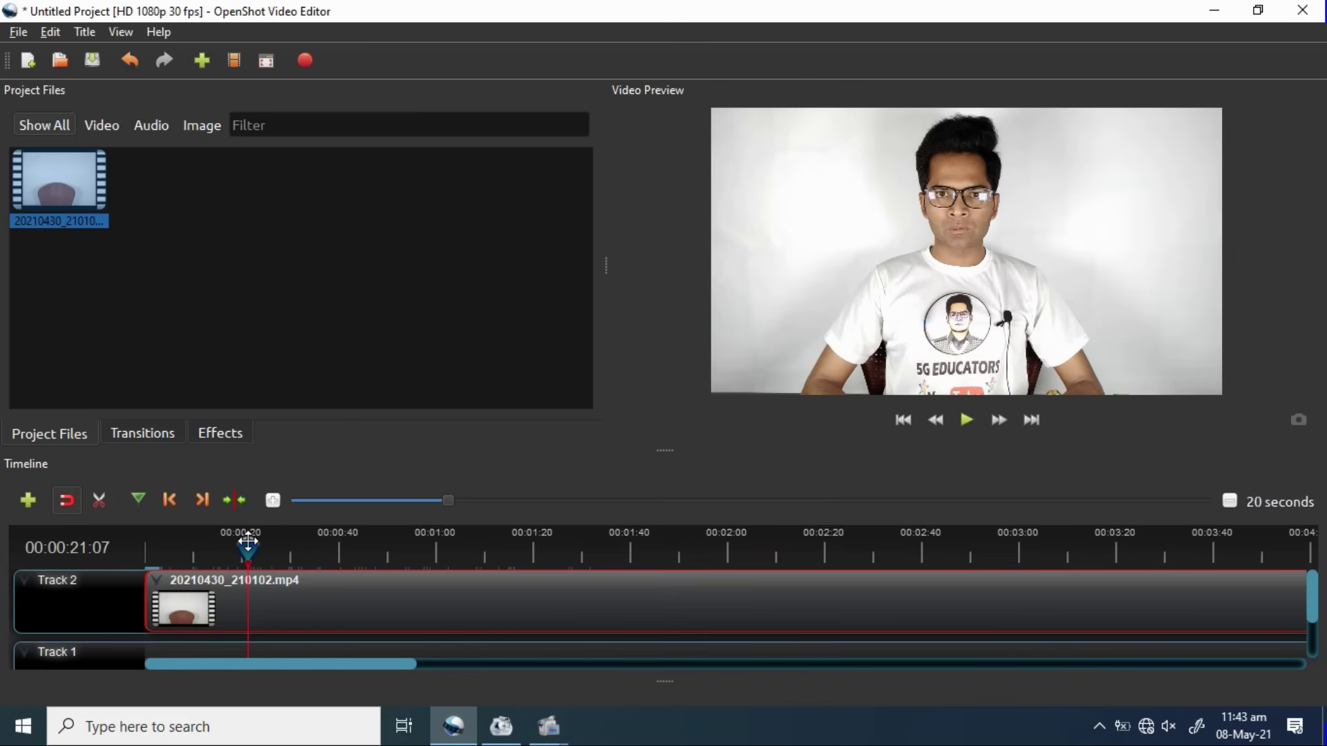
left_click(105, 505)
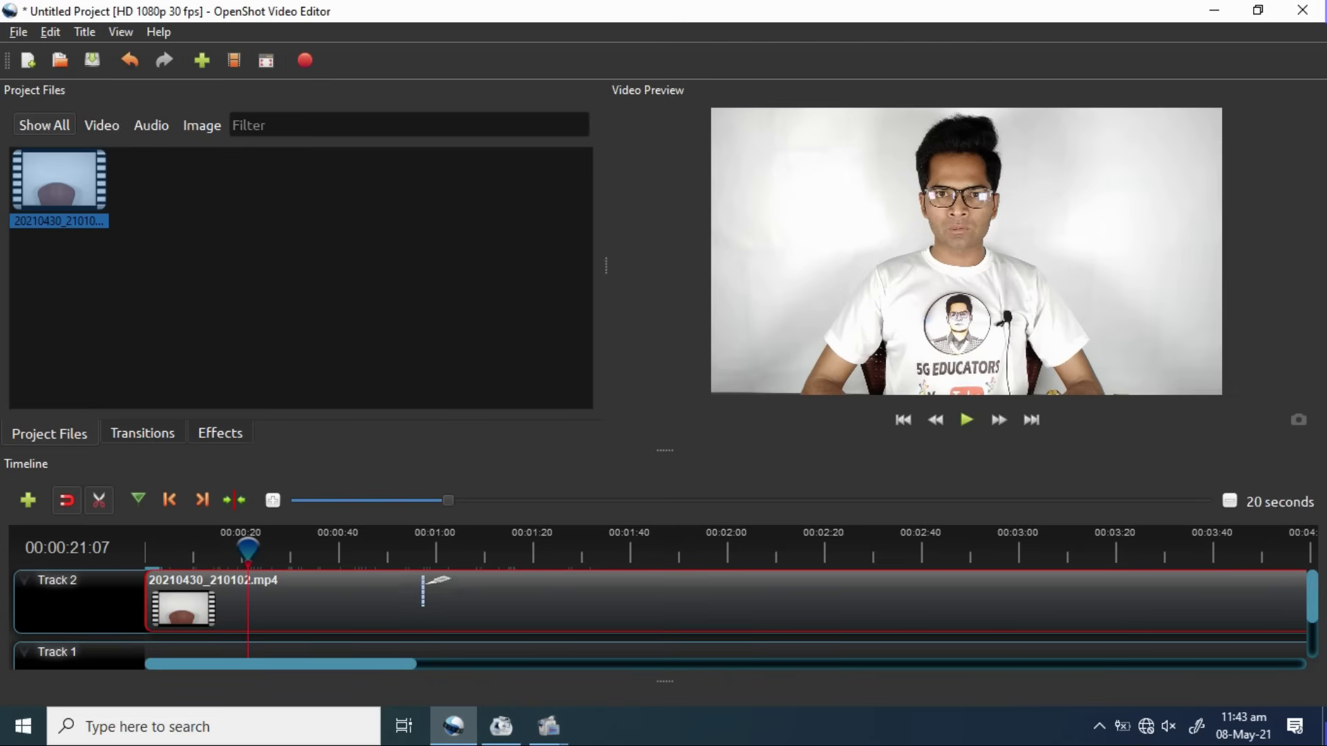
left_click(250, 584)
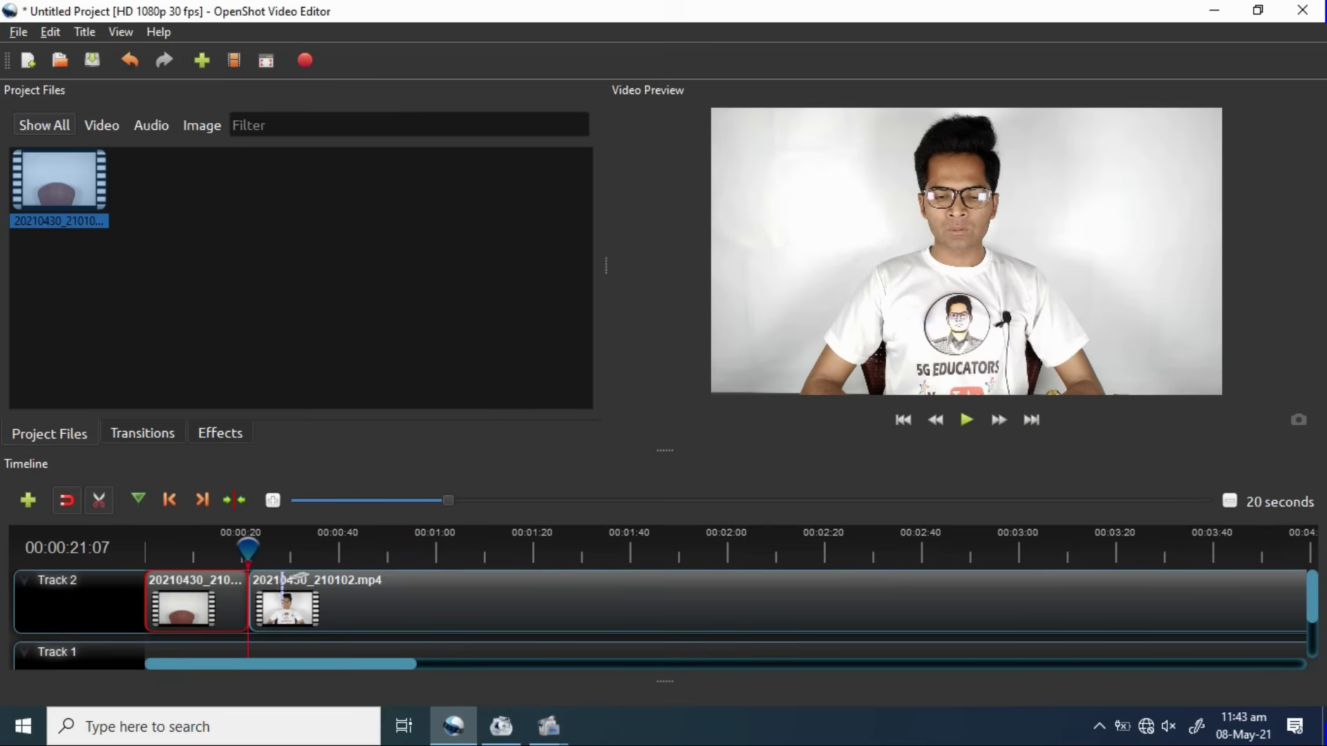
left_click(102, 496)
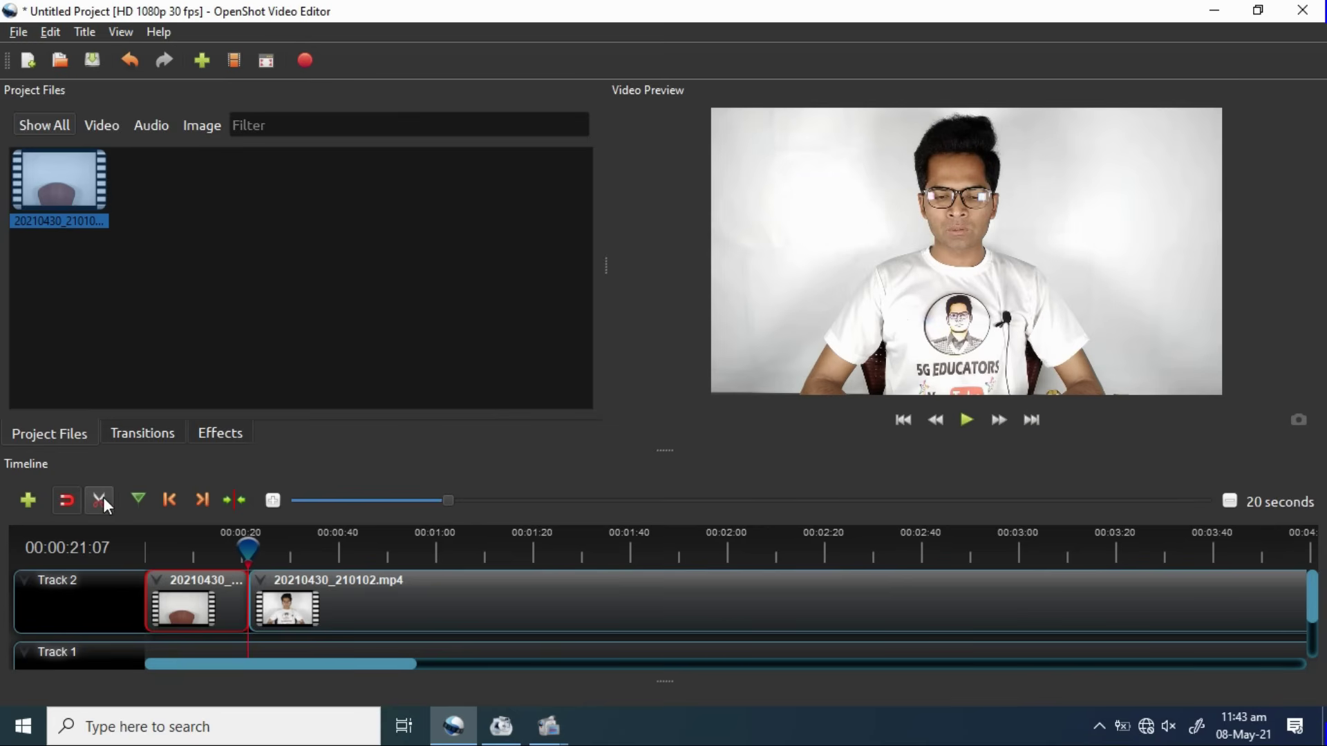
Step: Remove the first clip segment from Track 2 and move the remaining clip to the start of the timeline
left_click(284, 545)
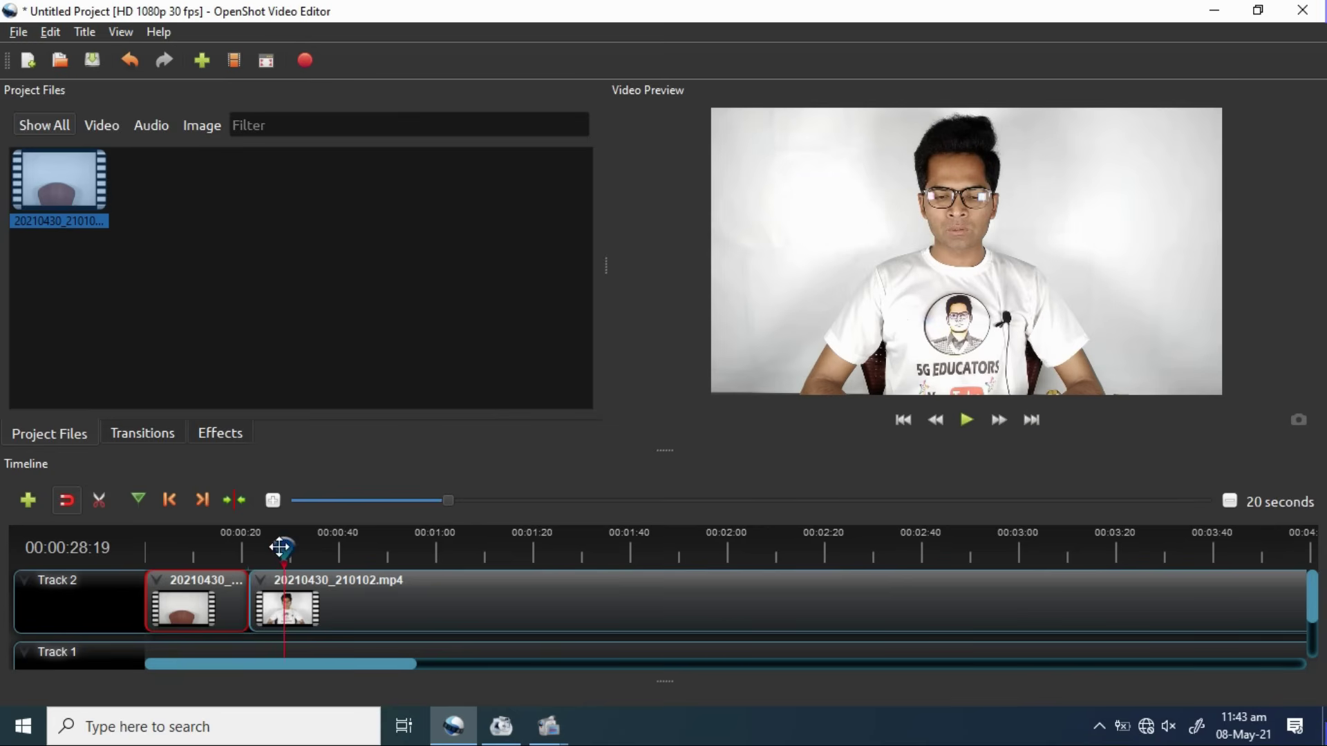
left_click(215, 550)
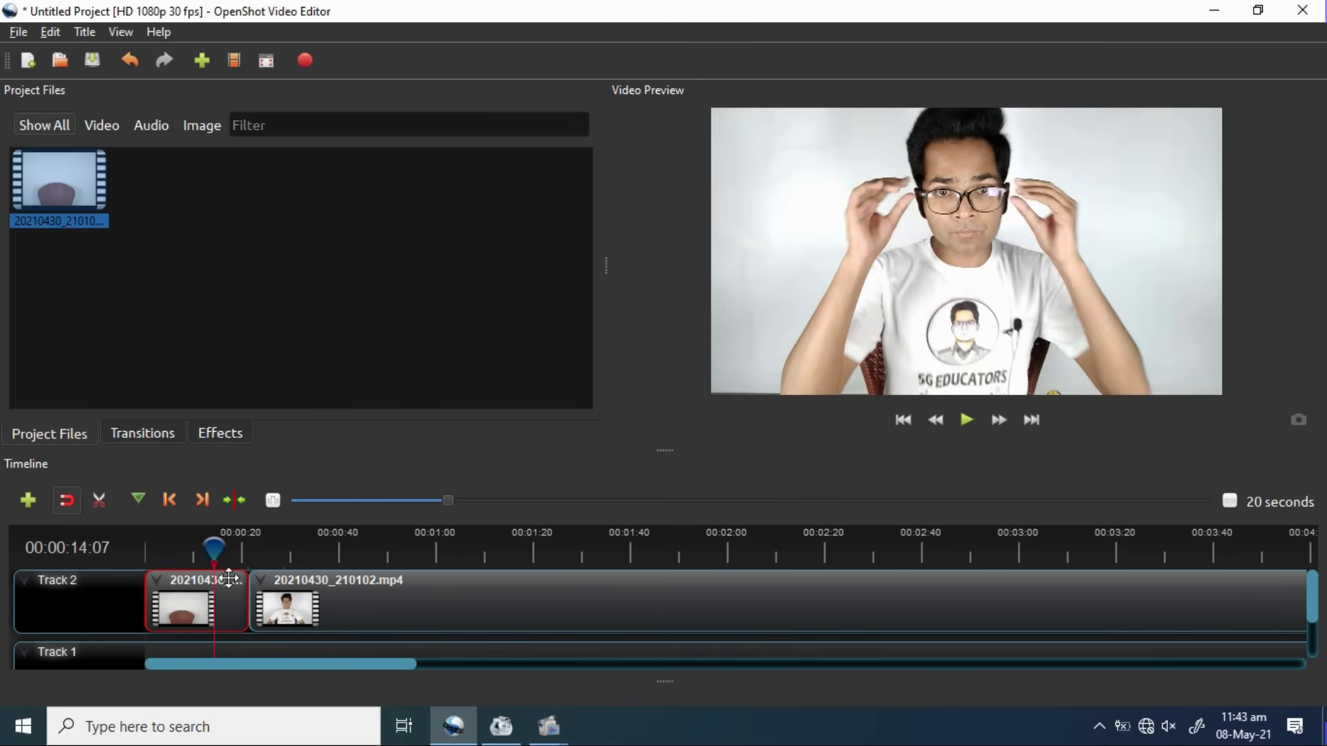
right_click(229, 579)
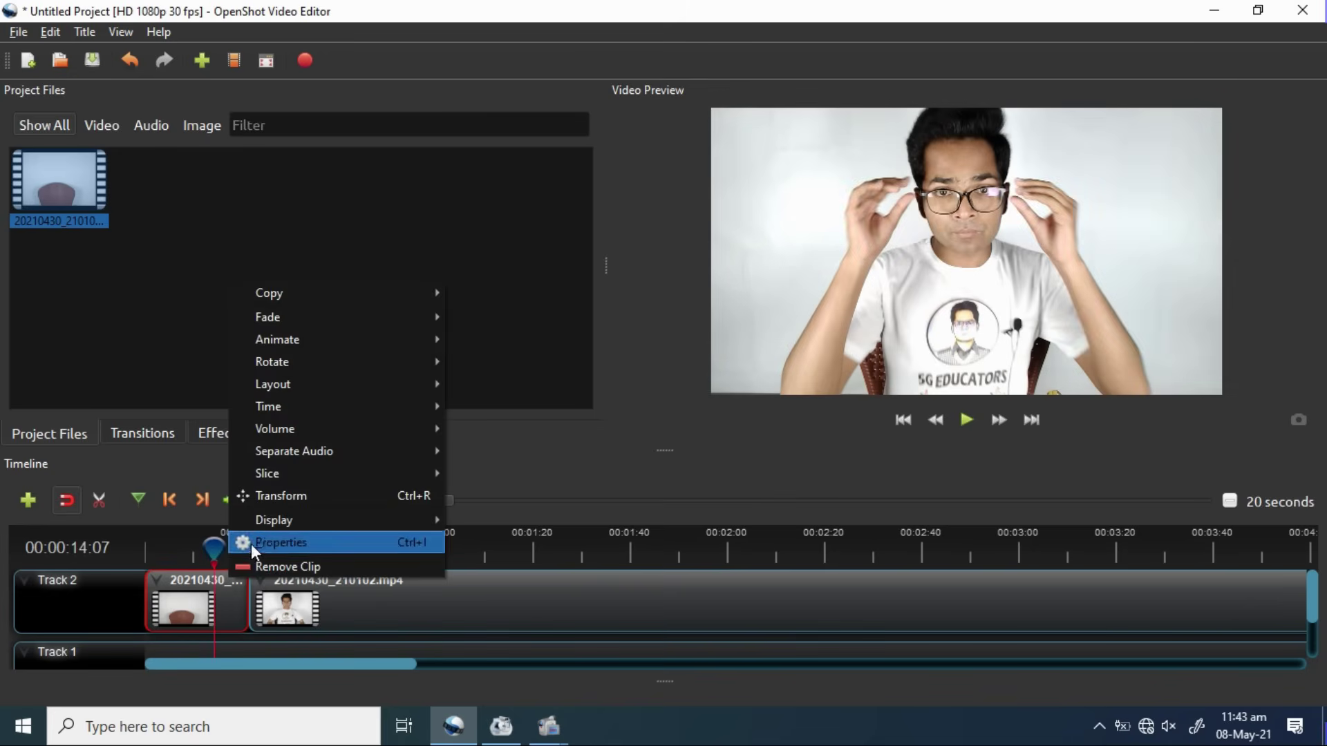
left_click(293, 566)
left_click_drag(293, 566, 177, 582)
Step: Play the trimmed video briefly from its beginning, pause it, and return the playhead to the start
left_click(147, 552)
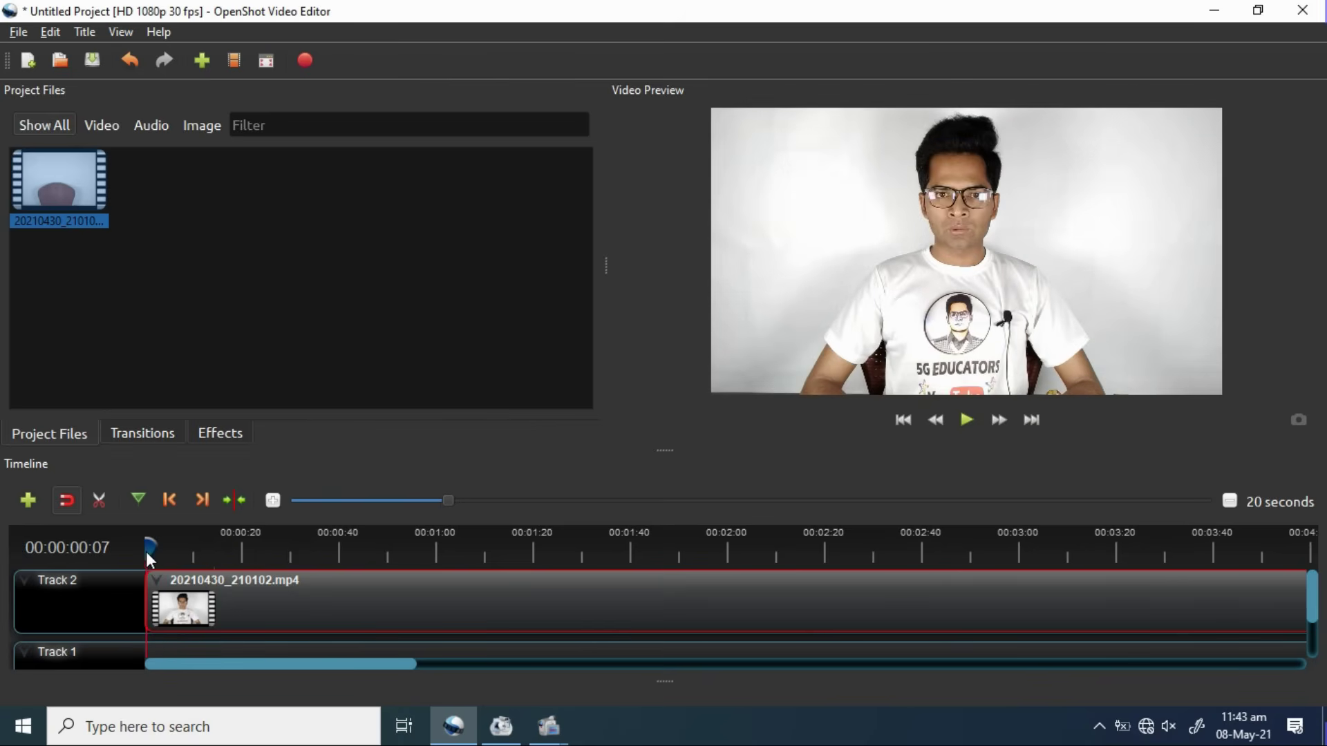
key("space")
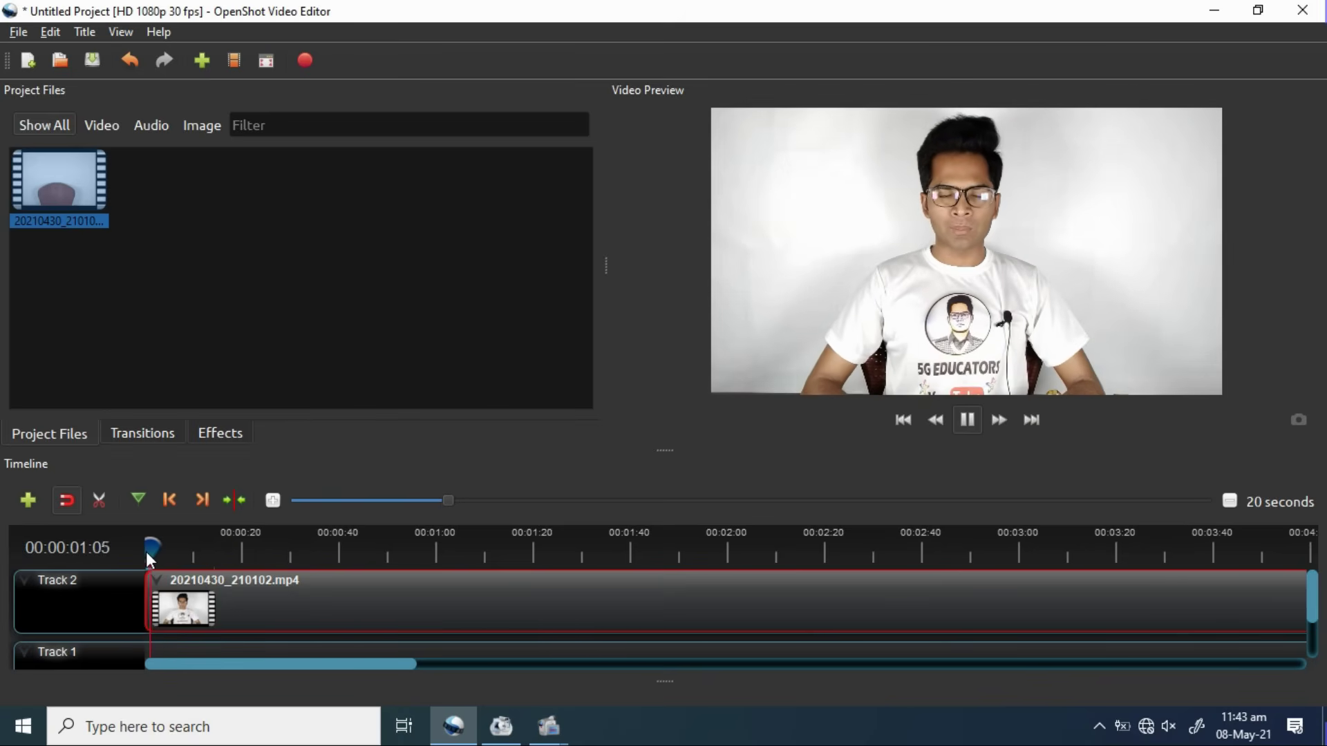
key("space")
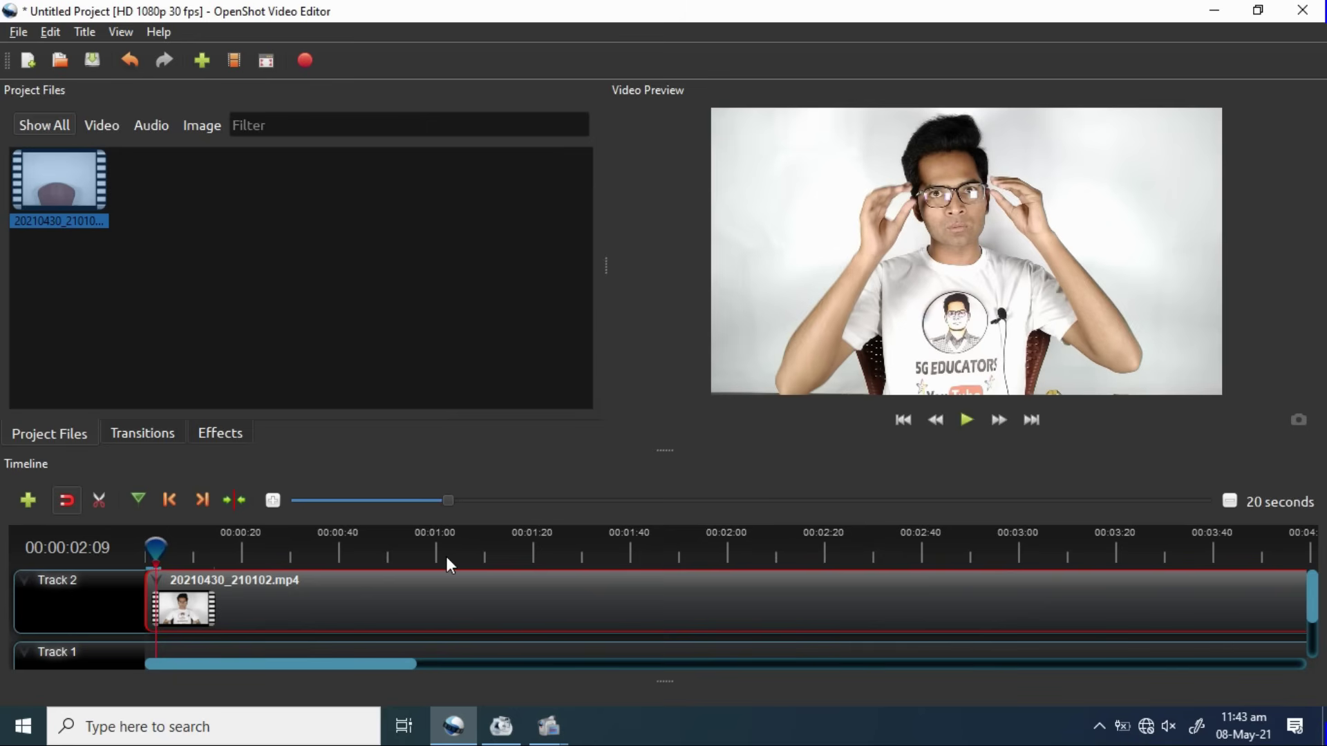
left_click(133, 553)
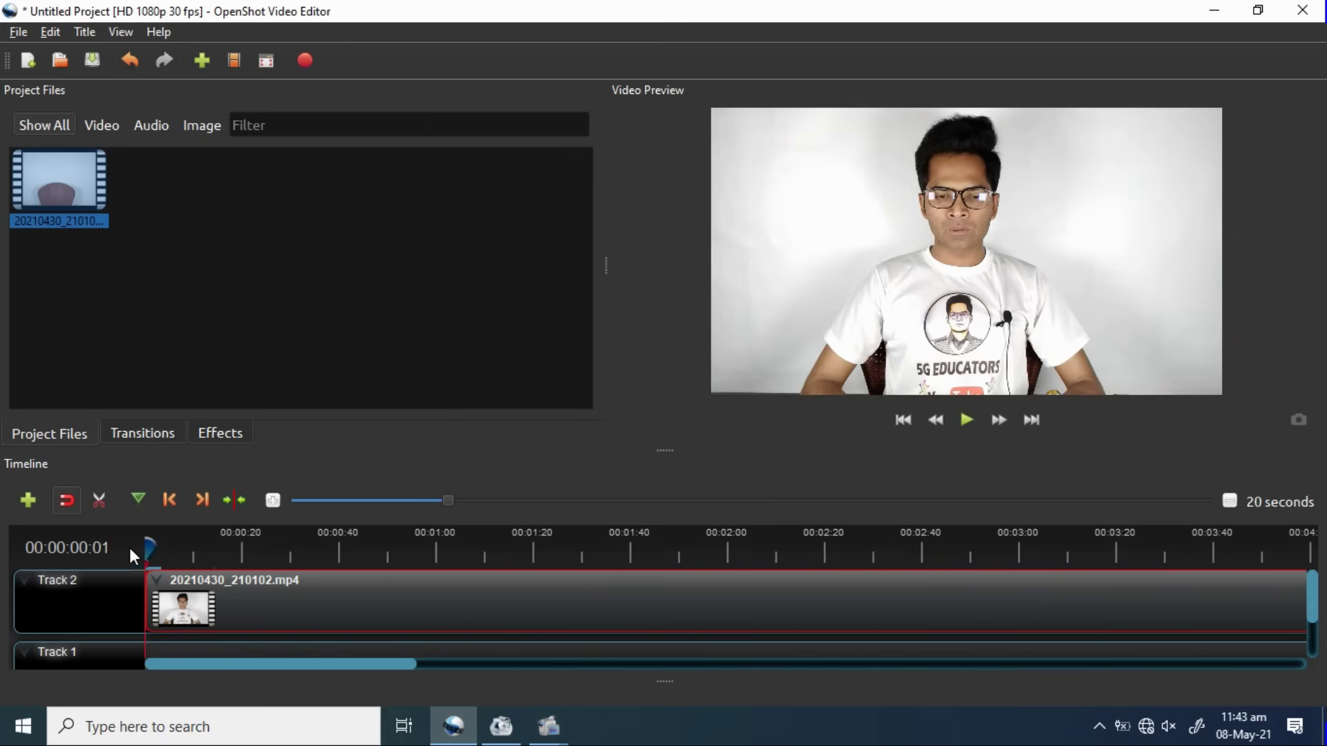
Step: Add timeline markers at about 00:00:50 and 00:01:10, and move the playhead on to about 00:01:36
left_click_drag(152, 545, 388, 551)
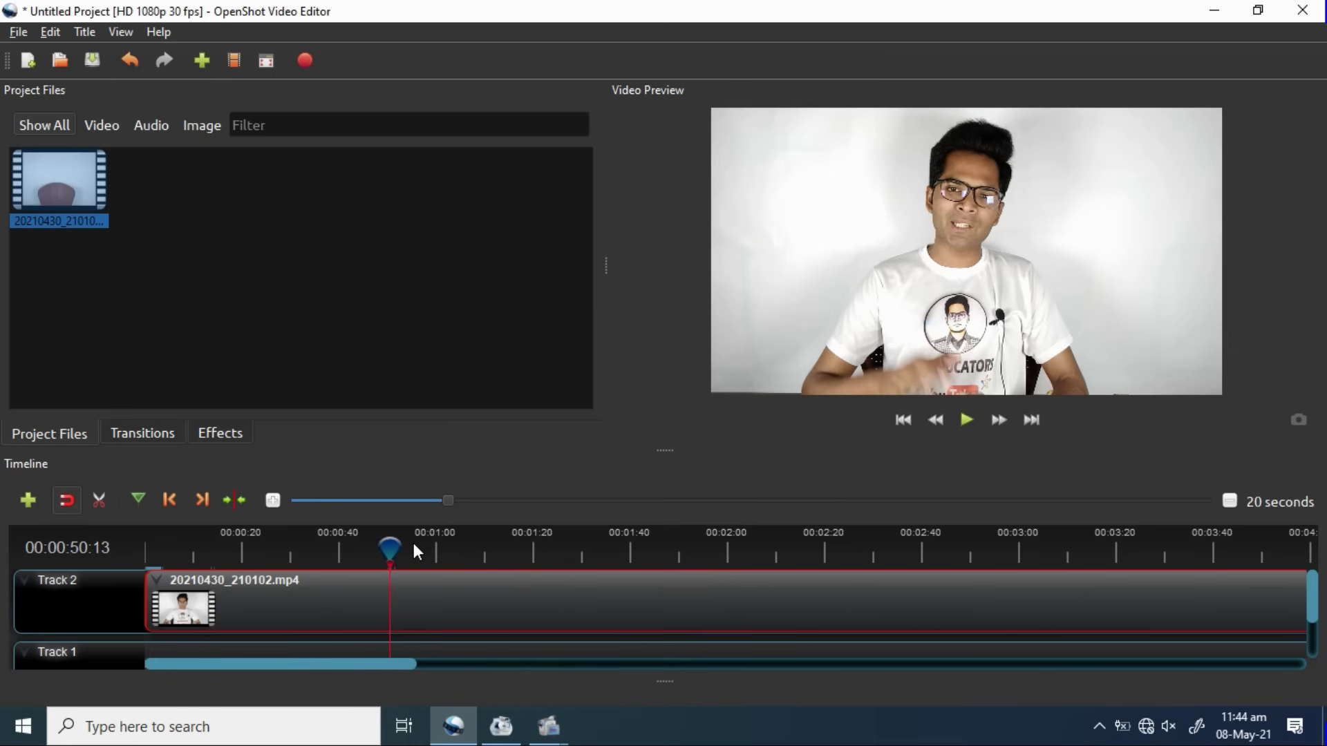
left_click(139, 502)
left_click_drag(388, 551, 434, 549)
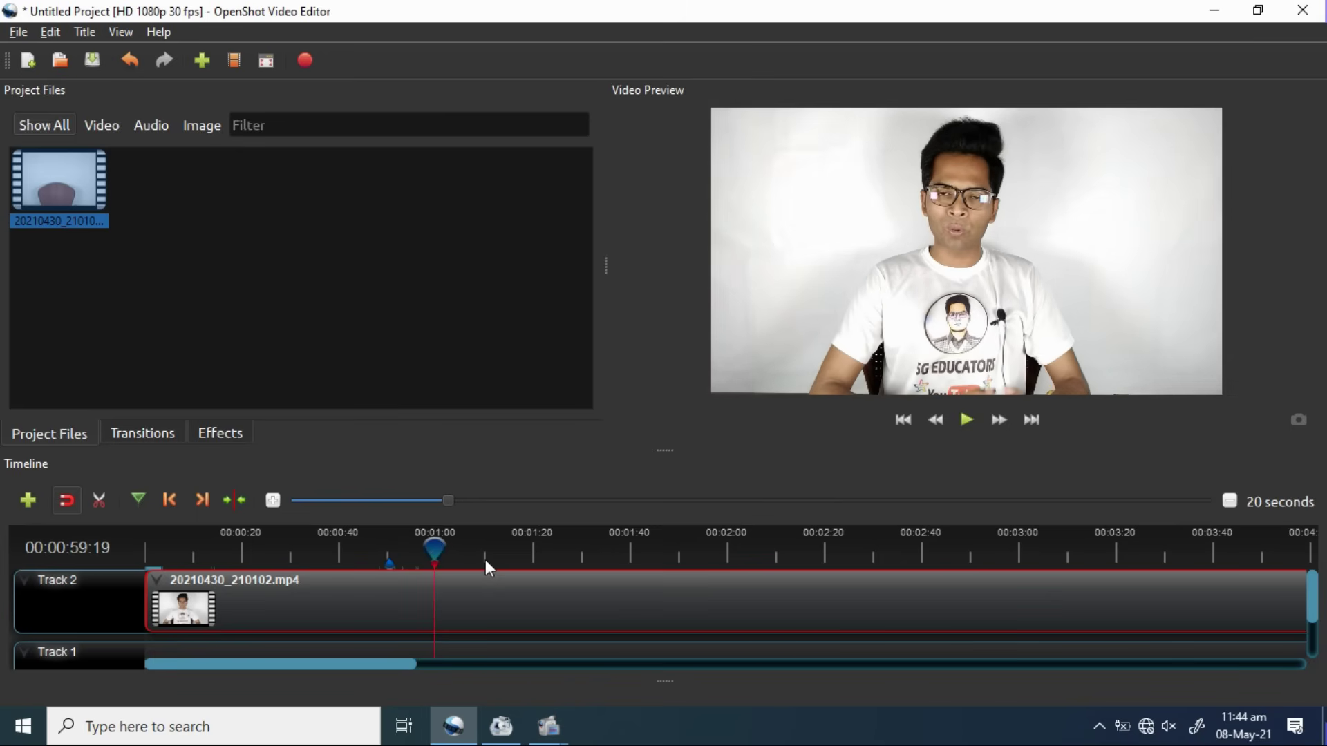
left_click_drag(433, 549, 485, 546)
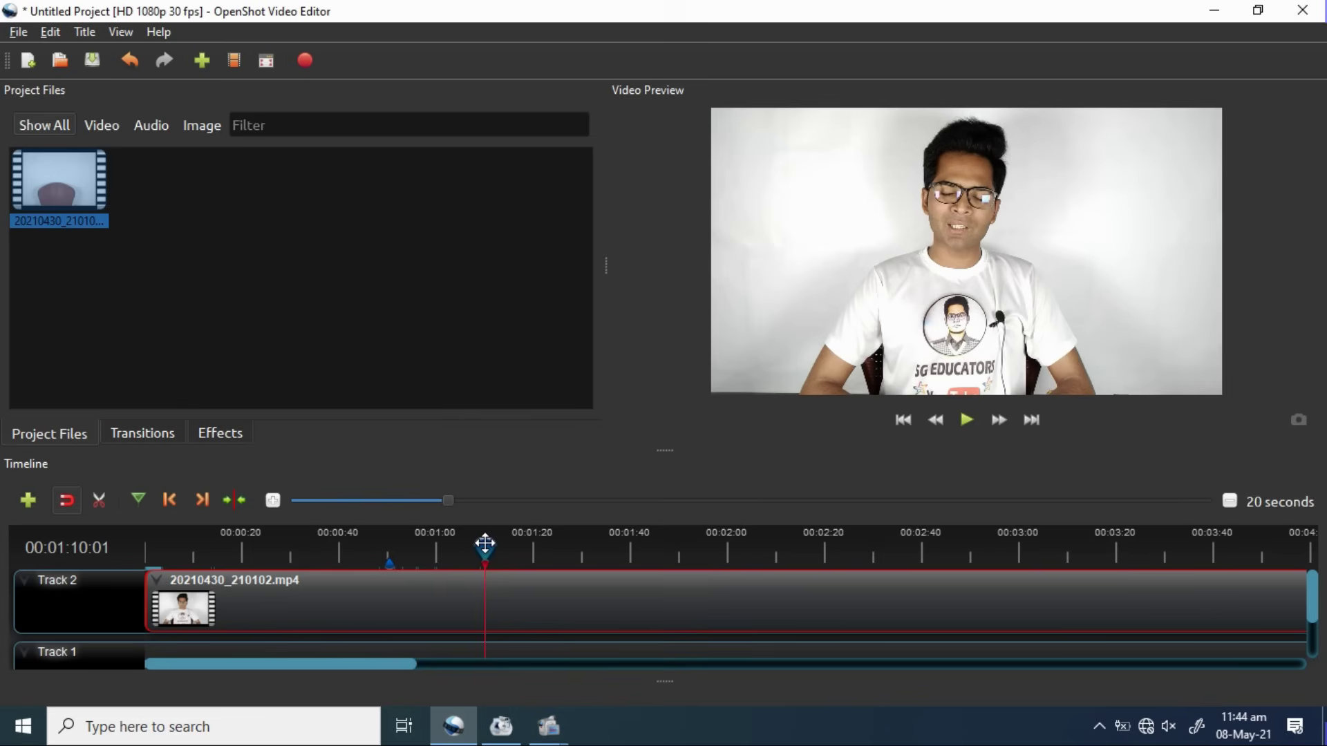
left_click(137, 506)
left_click_drag(484, 547, 611, 551)
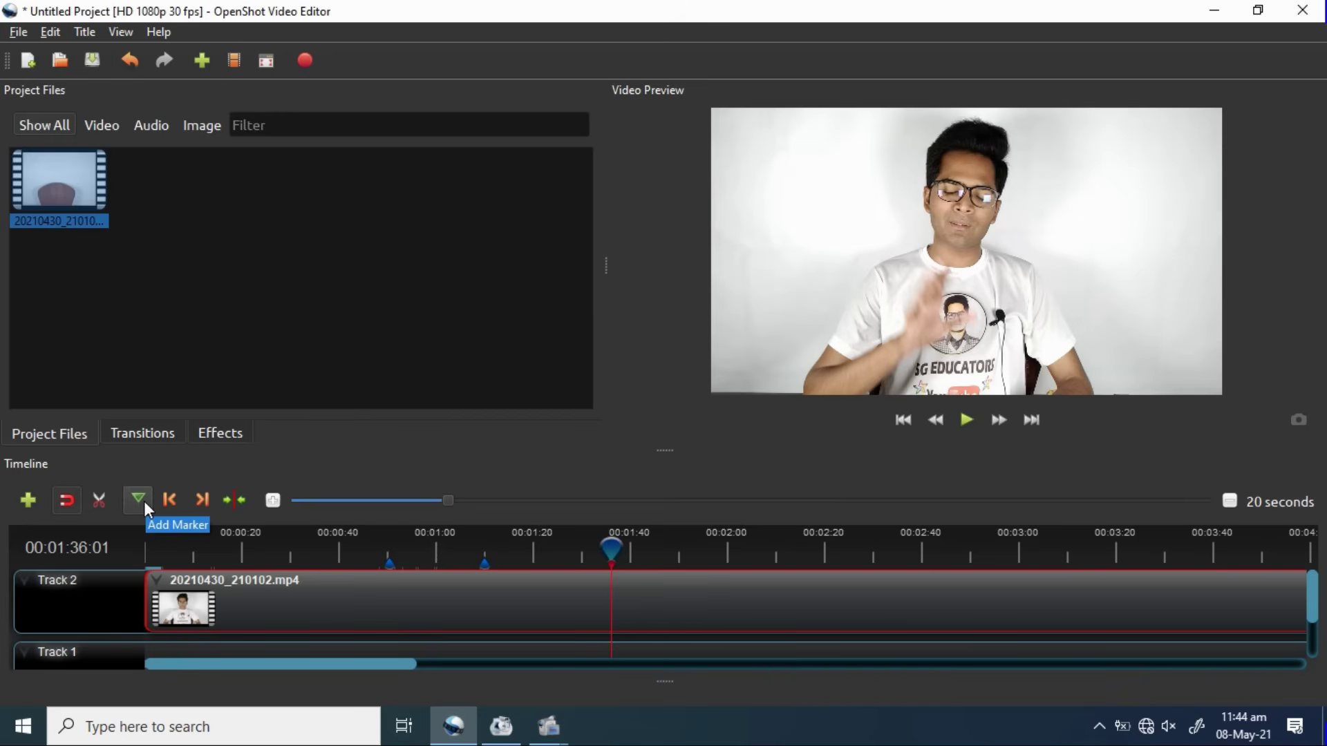
Step: Split the Track 2 clip at both markers with the Razor Tool
left_click(104, 502)
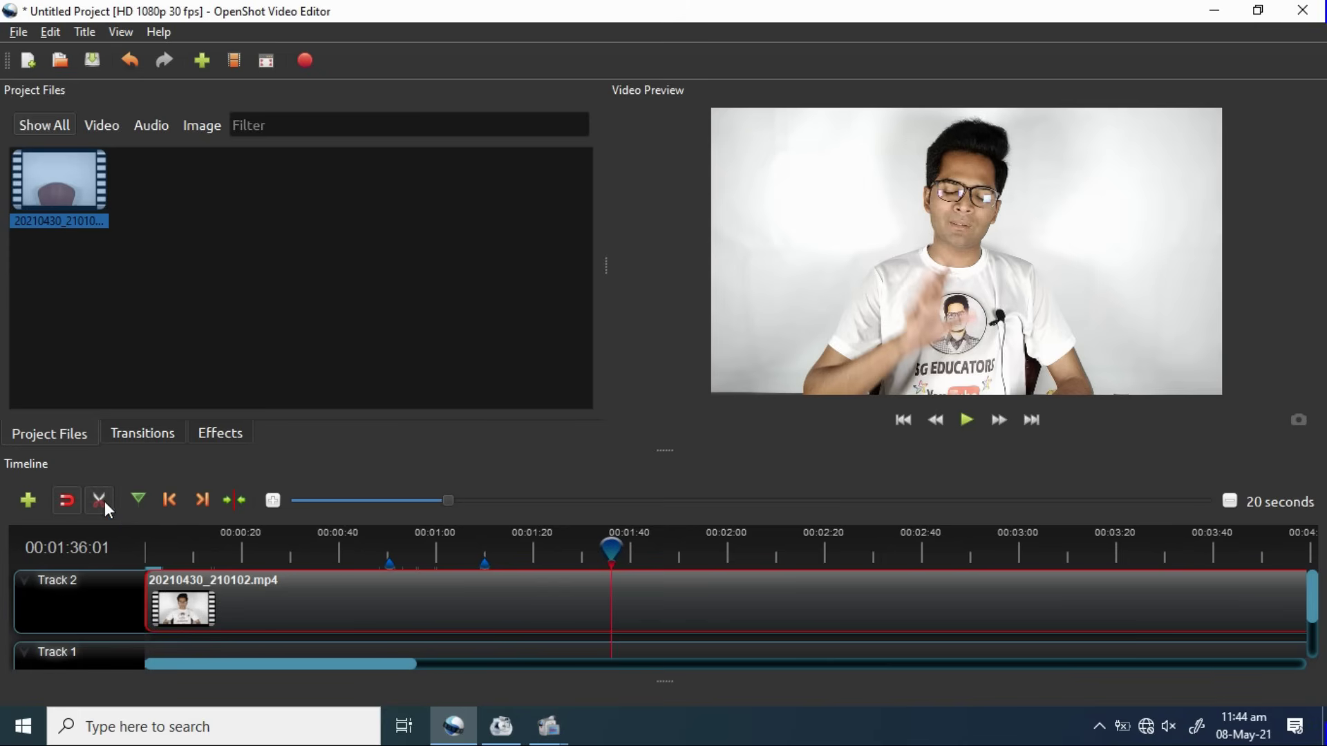
left_click(389, 588)
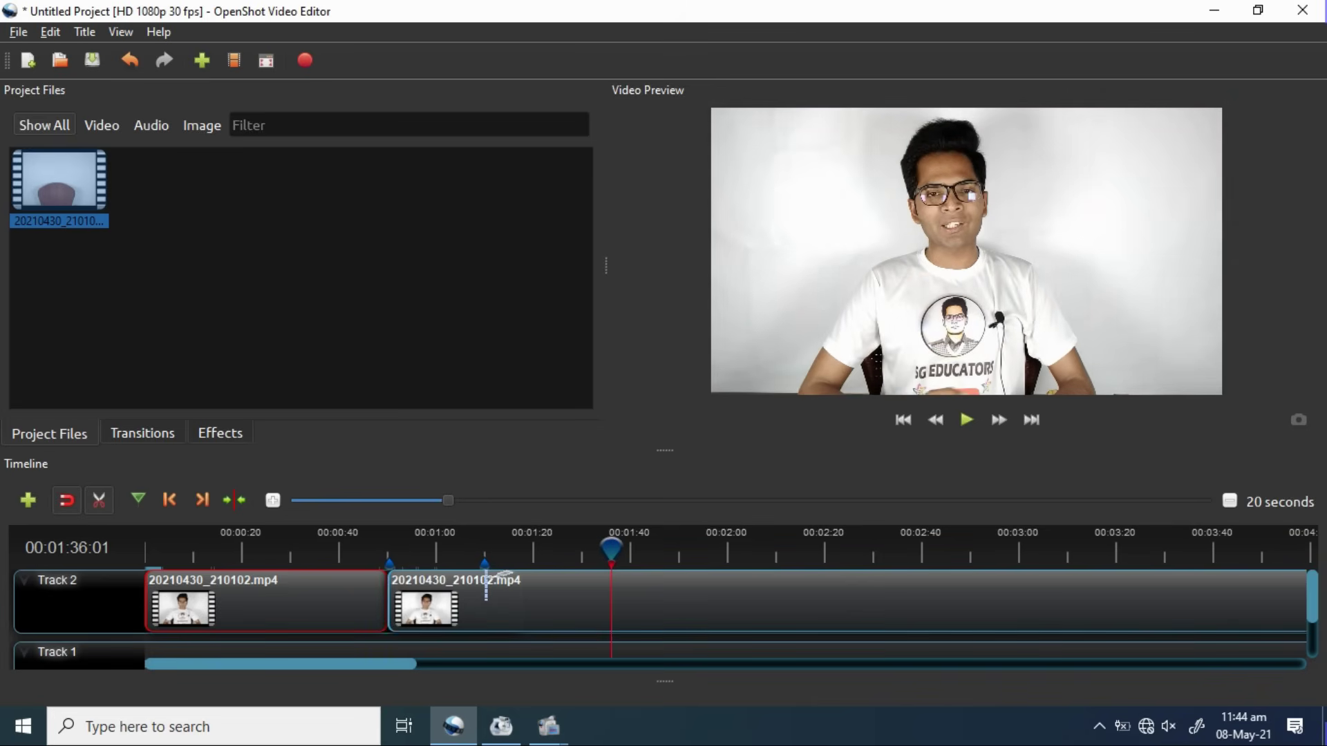
left_click(487, 586)
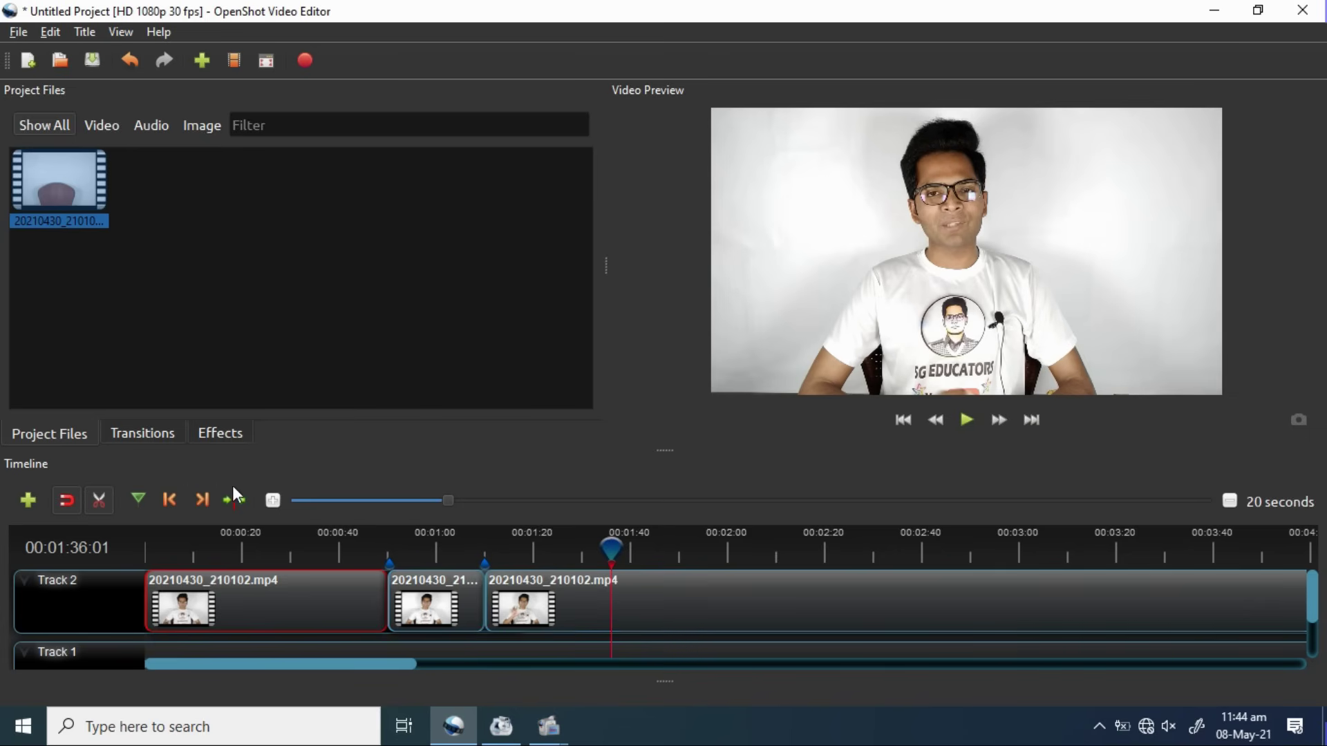
left_click(103, 499)
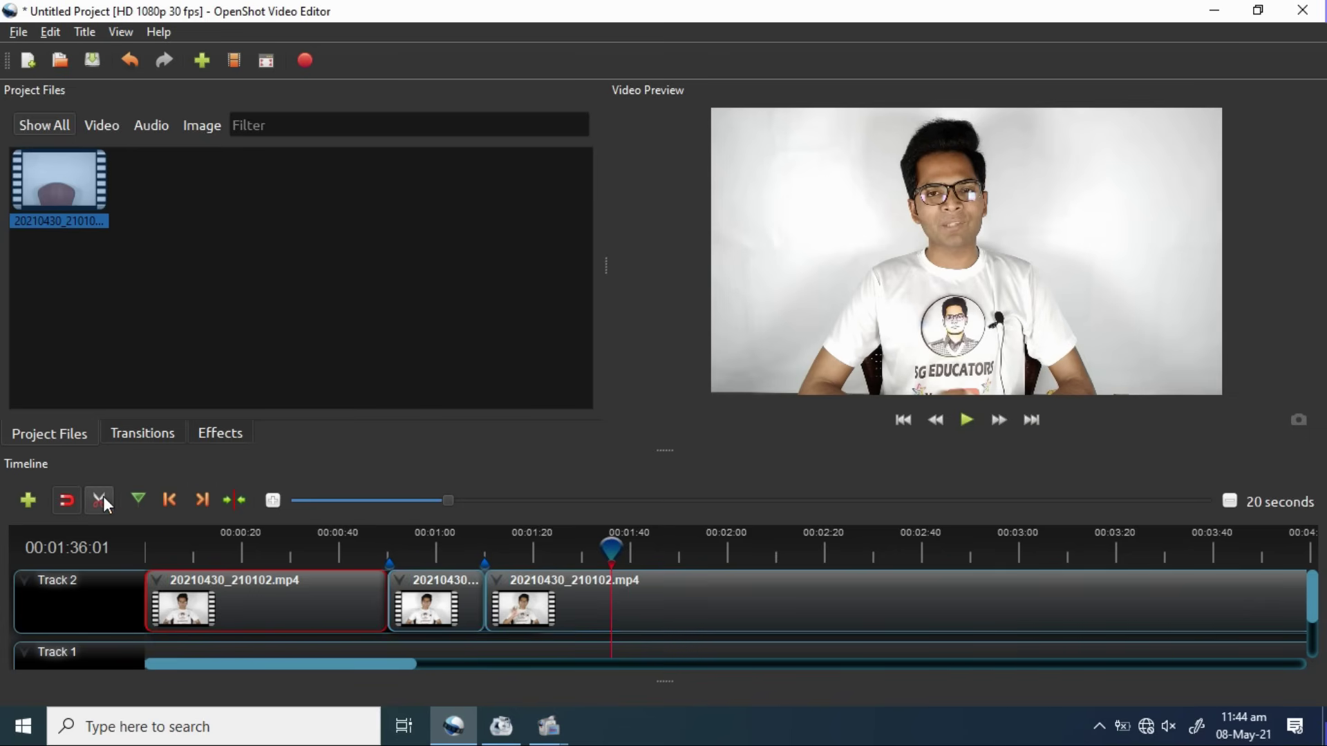
Step: Remove the short middle clip segment between the two markers from Track 2 and move the following clip against the first one
left_click(446, 599)
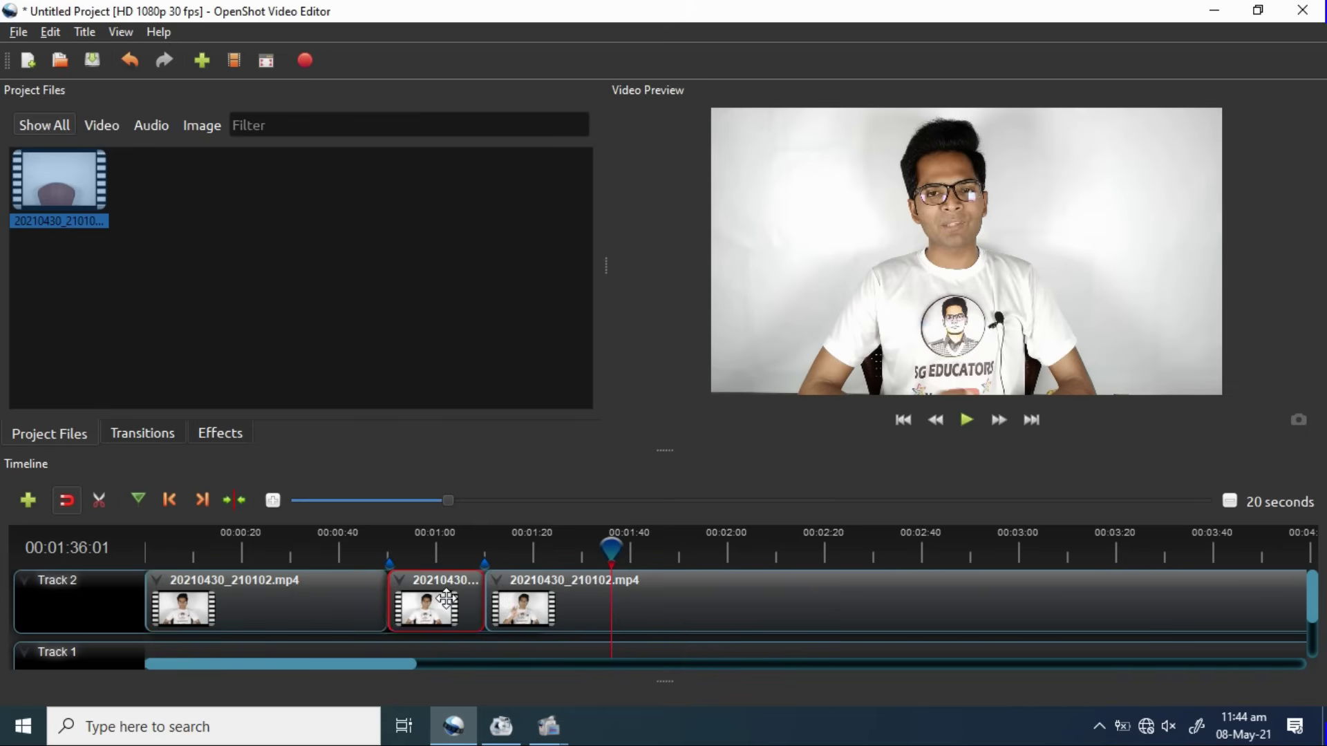
left_click(446, 599)
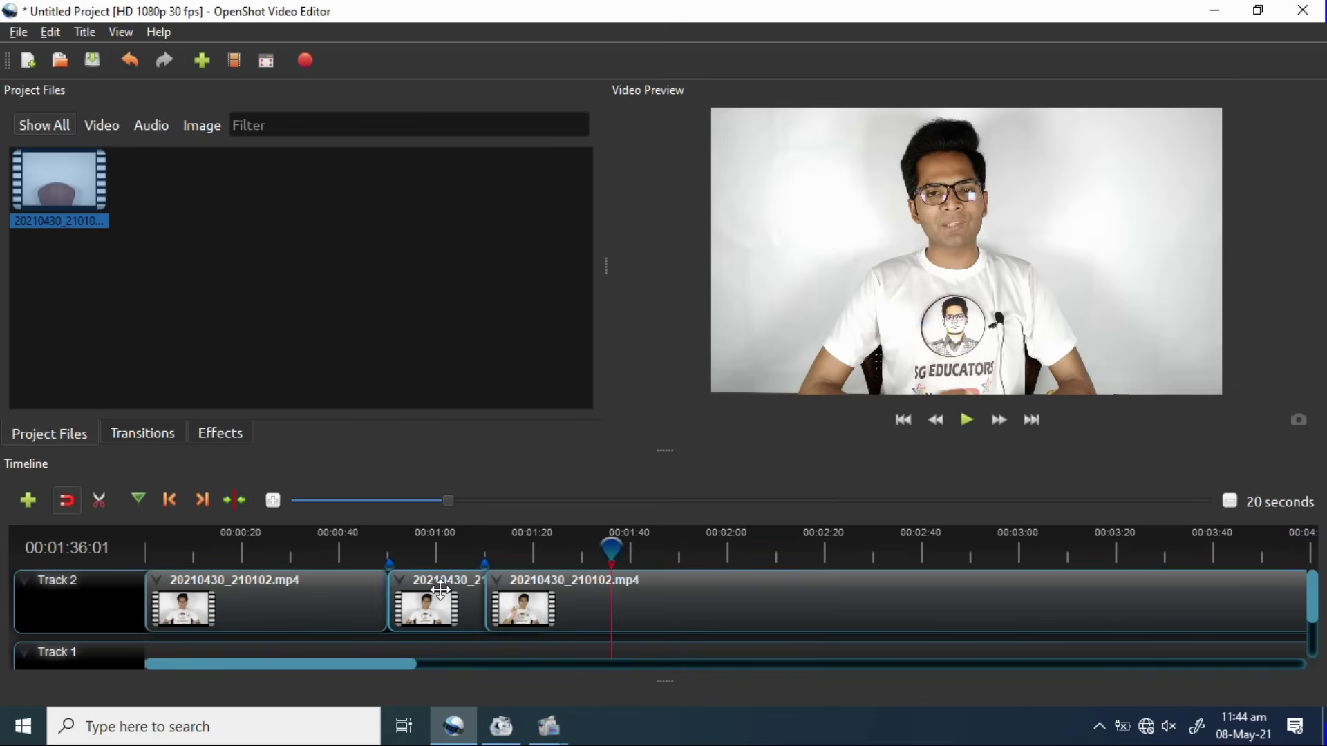
right_click(440, 589)
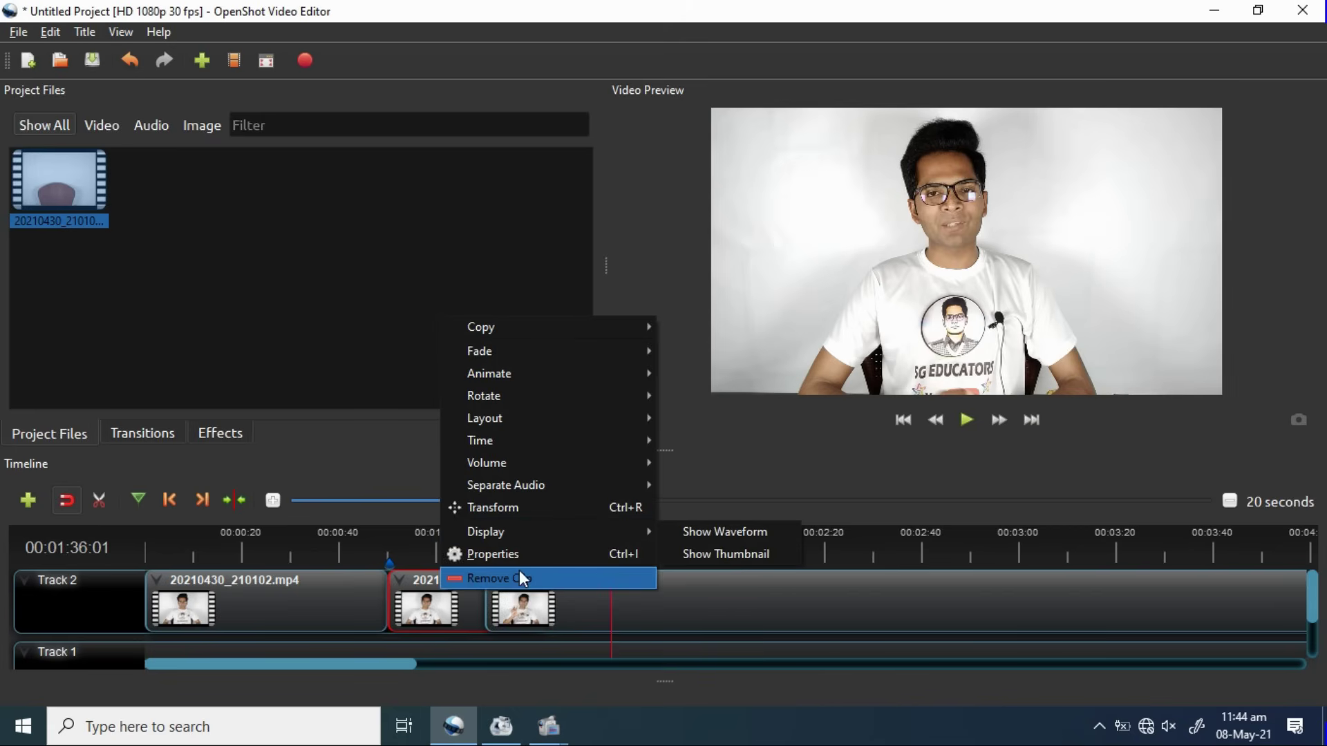
left_click(520, 570)
left_click_drag(521, 589, 358, 545)
Step: Play the video from just before the new join on Track 2 and pause it near the cut
left_click(366, 557)
left_click(967, 420)
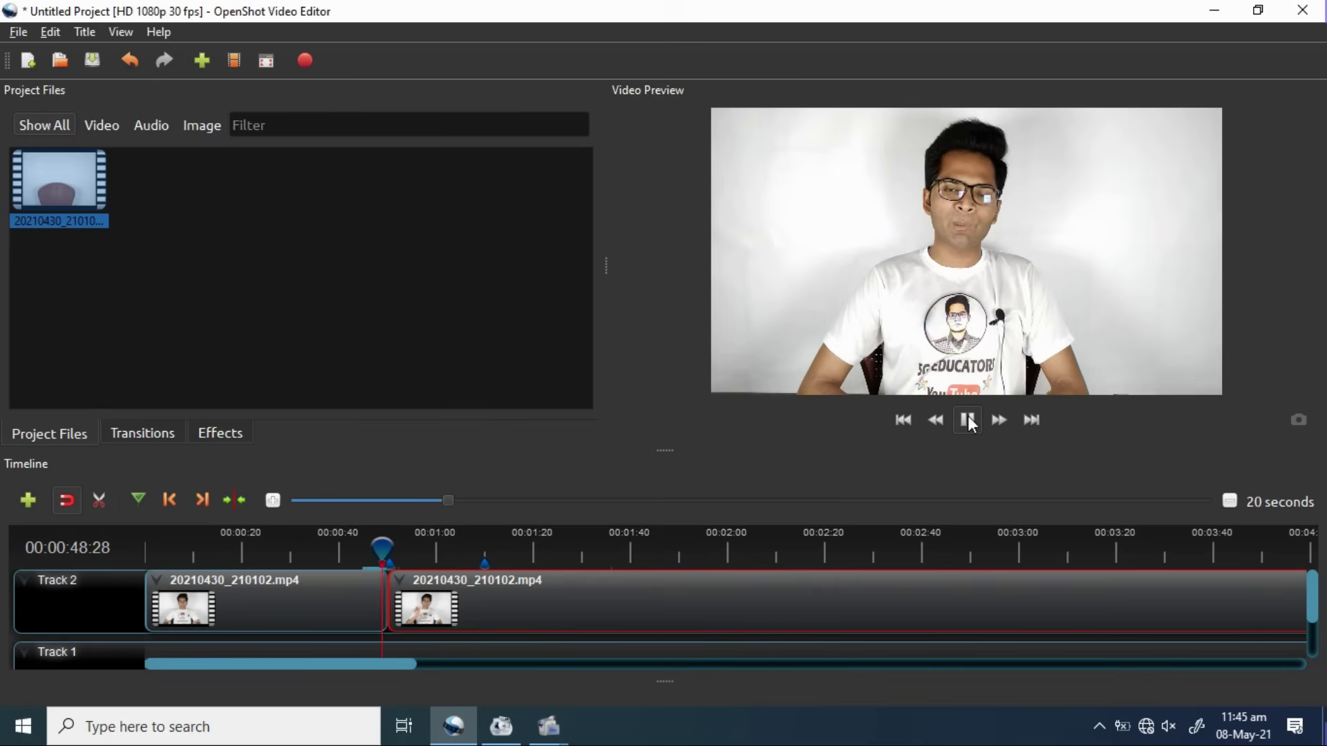
left_click(969, 421)
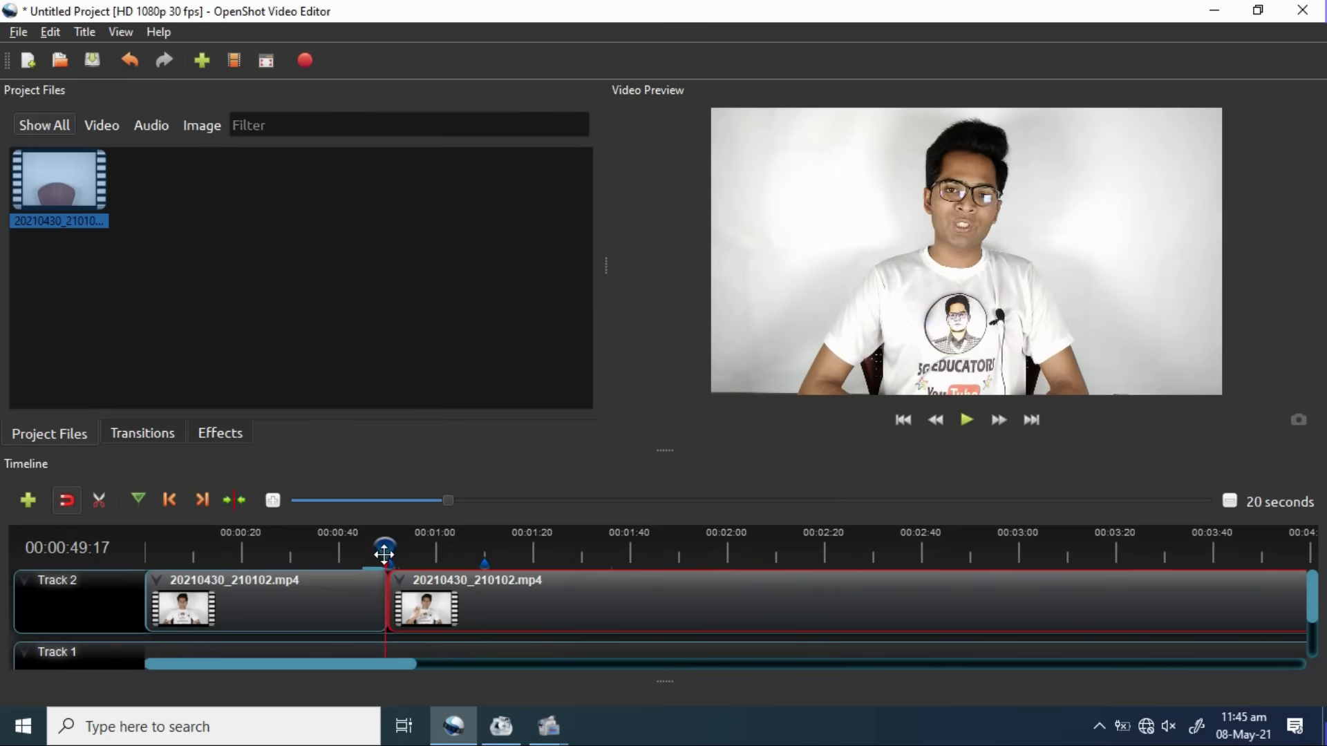
Step: Return the playhead to the start and apply the Brightness & Contrast effect to the first Track 2 clip
left_click_drag(384, 554, 189, 550)
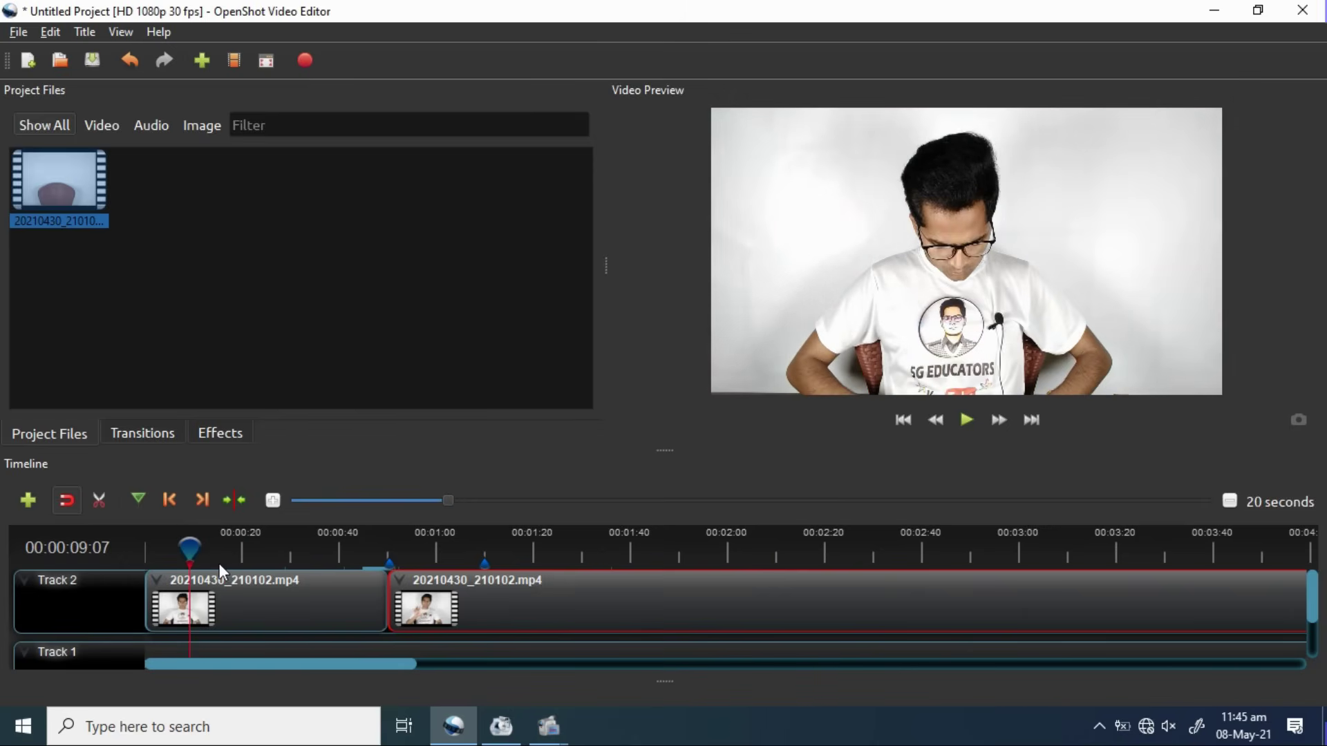
left_click(219, 584)
left_click_drag(188, 550, 140, 567)
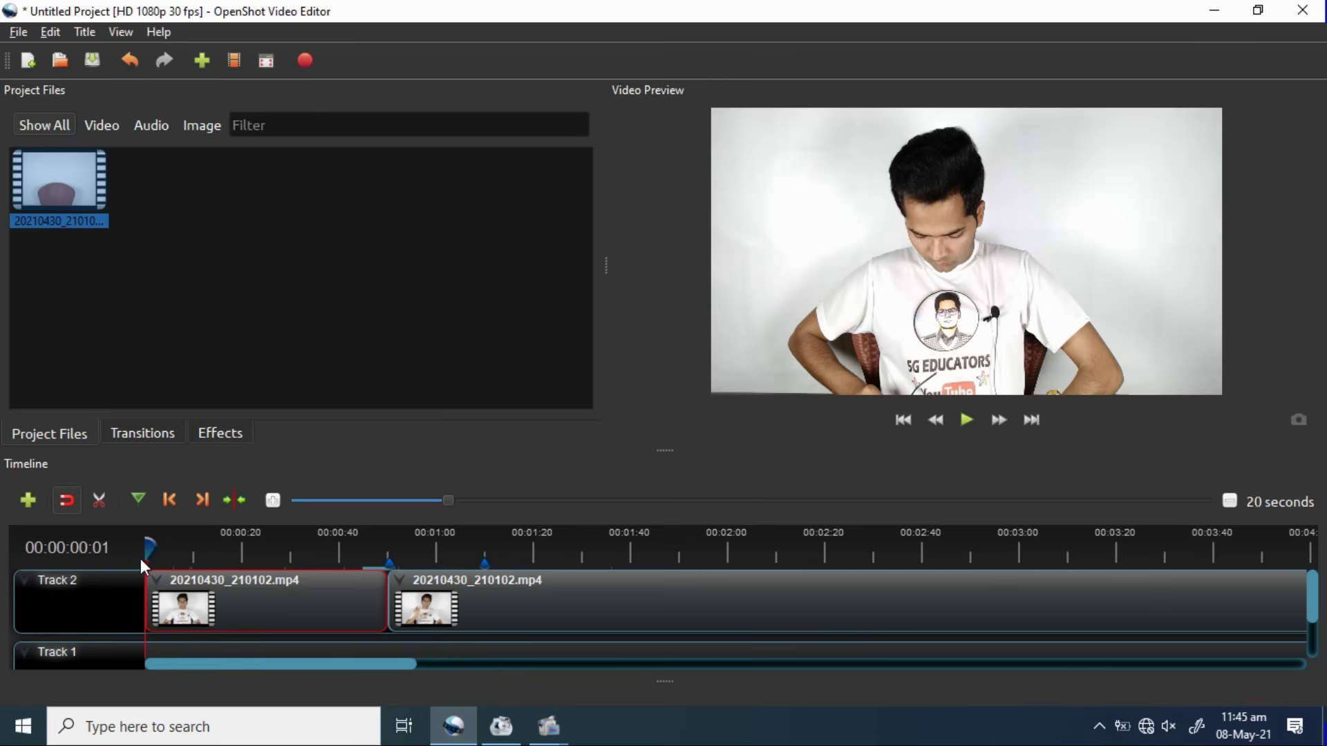
left_click(205, 442)
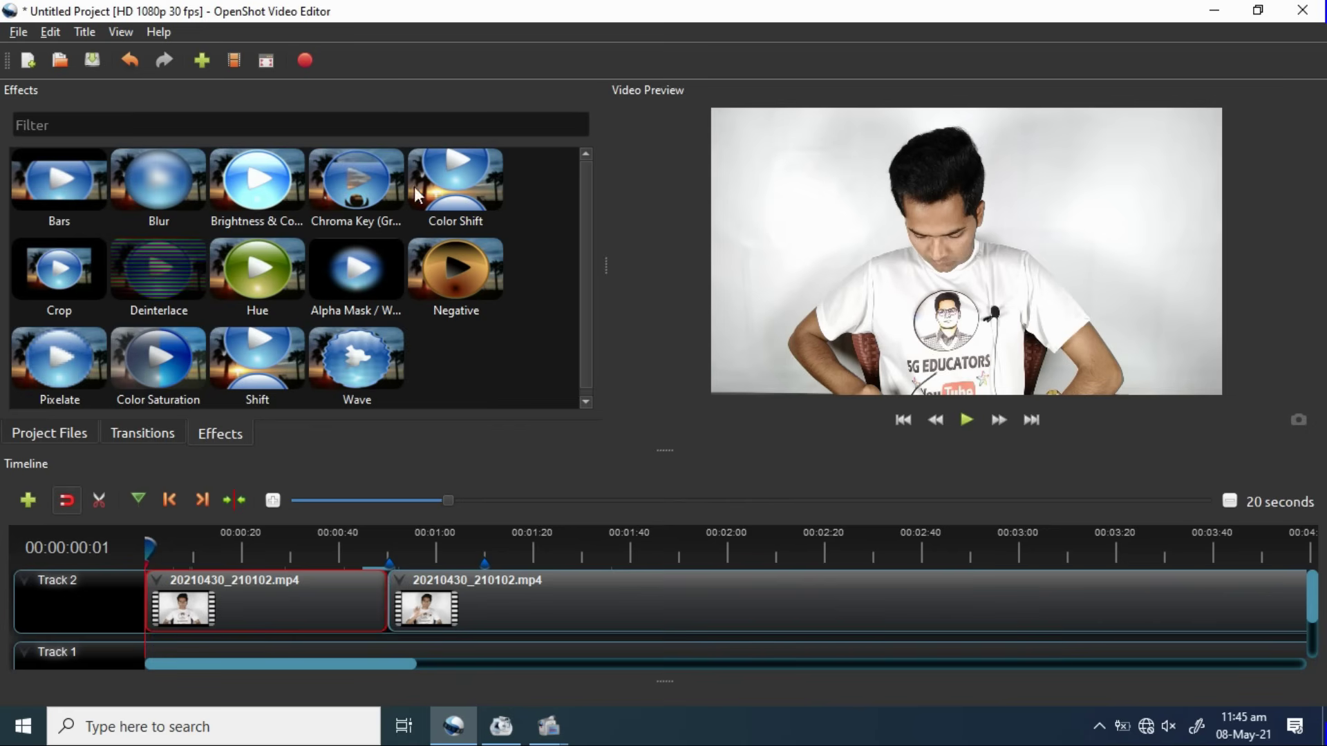
left_click(277, 189)
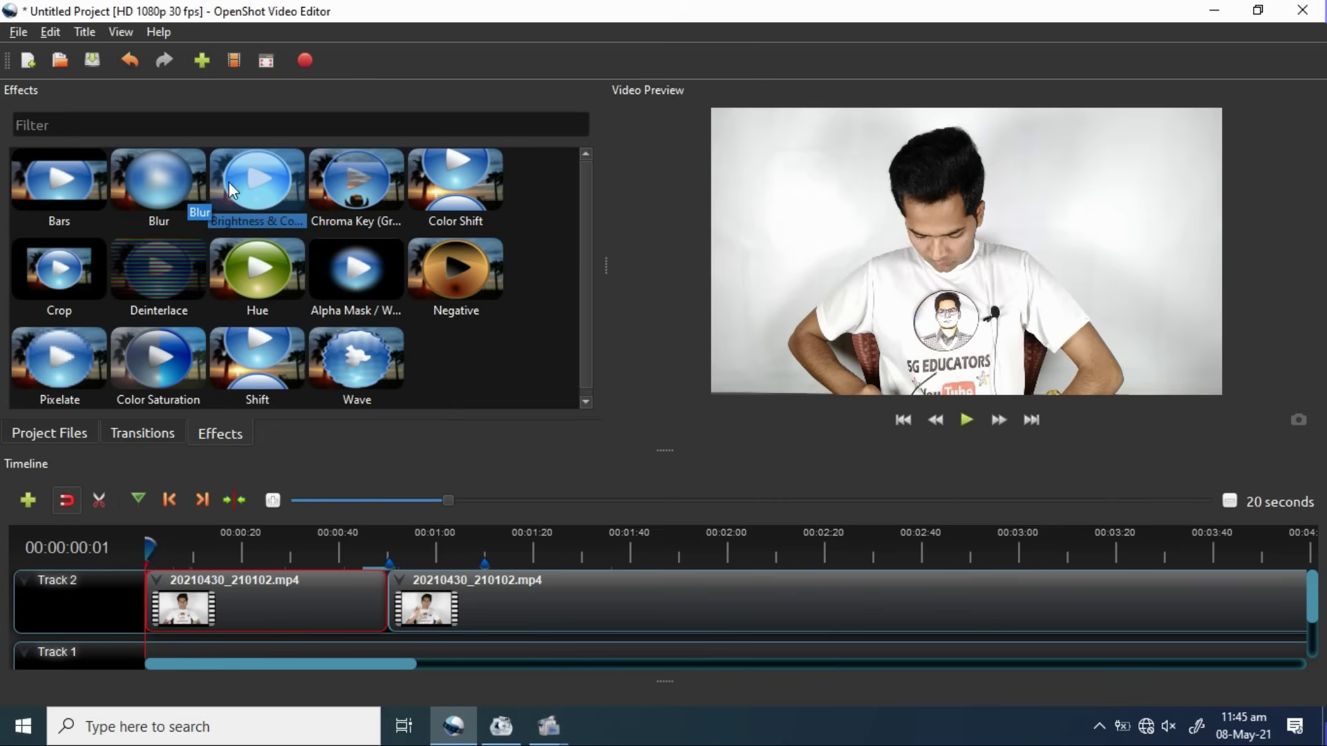
left_click_drag(235, 195, 210, 602)
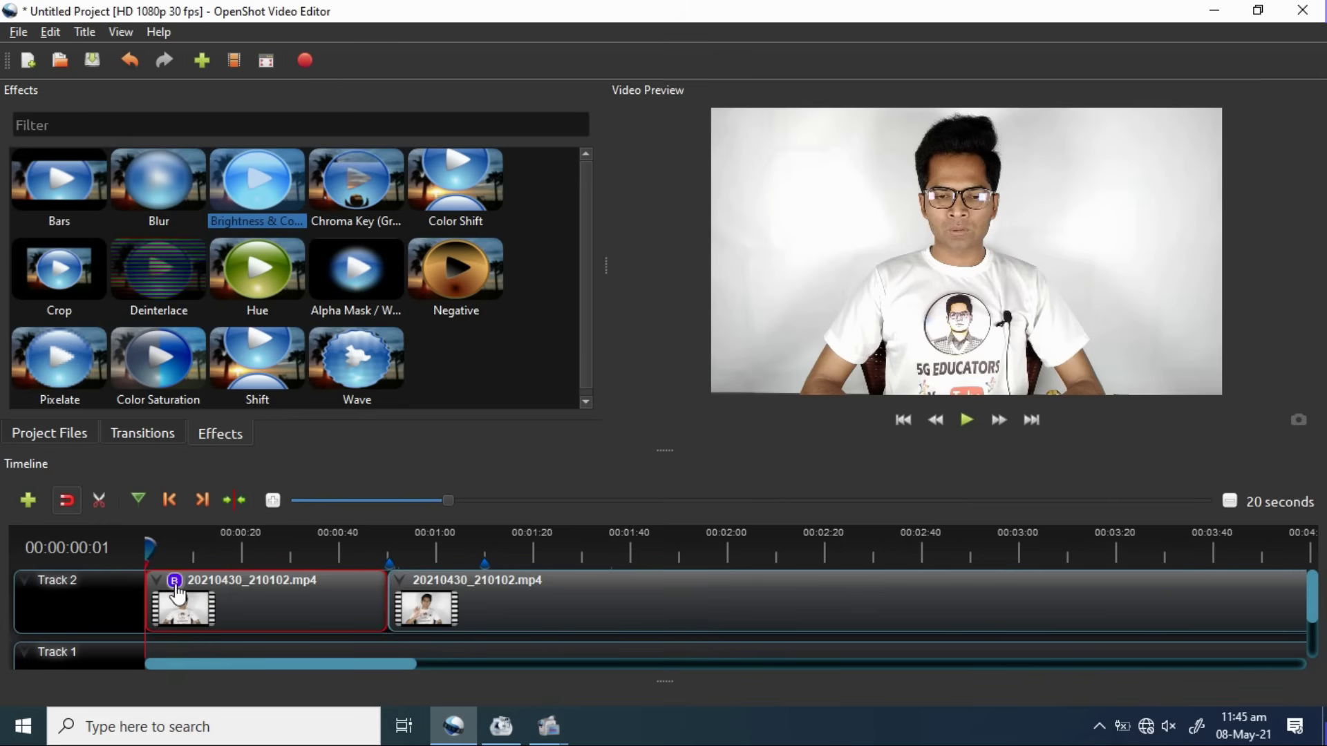
Step: Open the properties of the first clip's Brightness & Contrast effect and set Brightness to -0.08
right_click(176, 583)
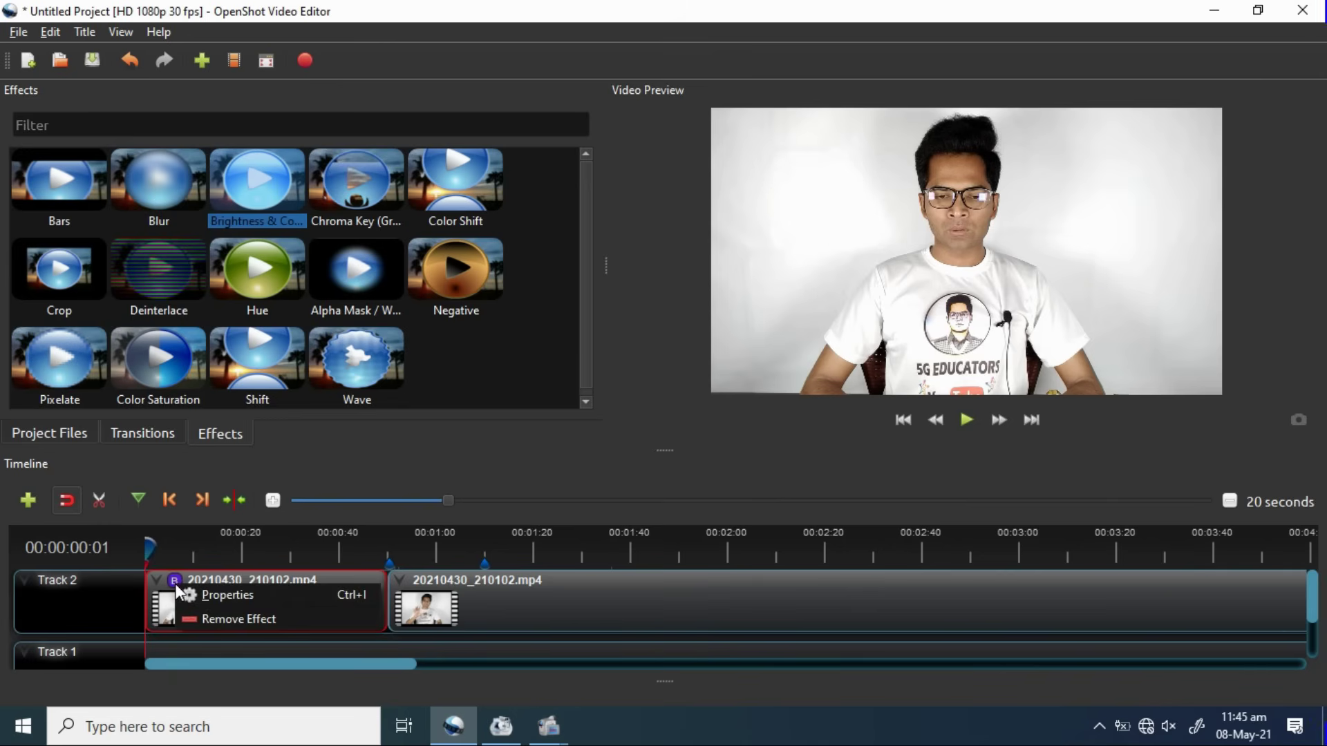
left_click(222, 596)
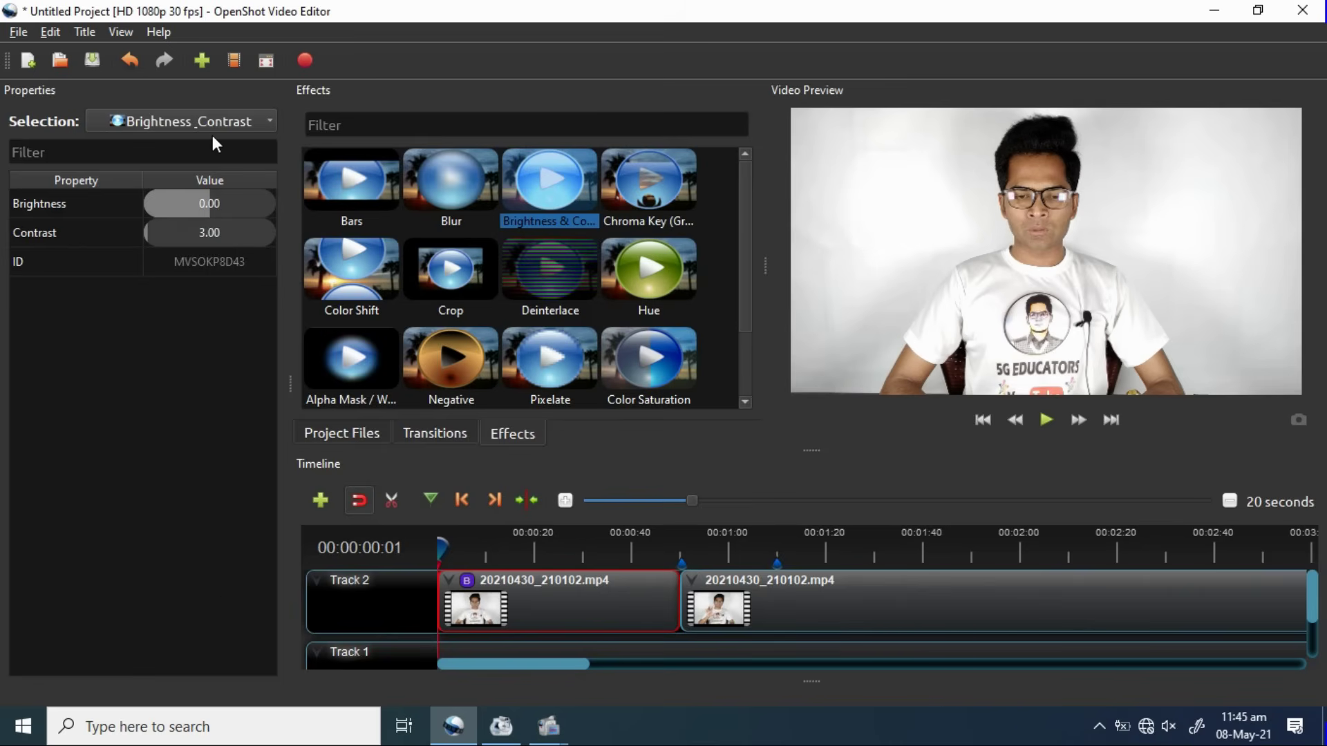
right_click(468, 584)
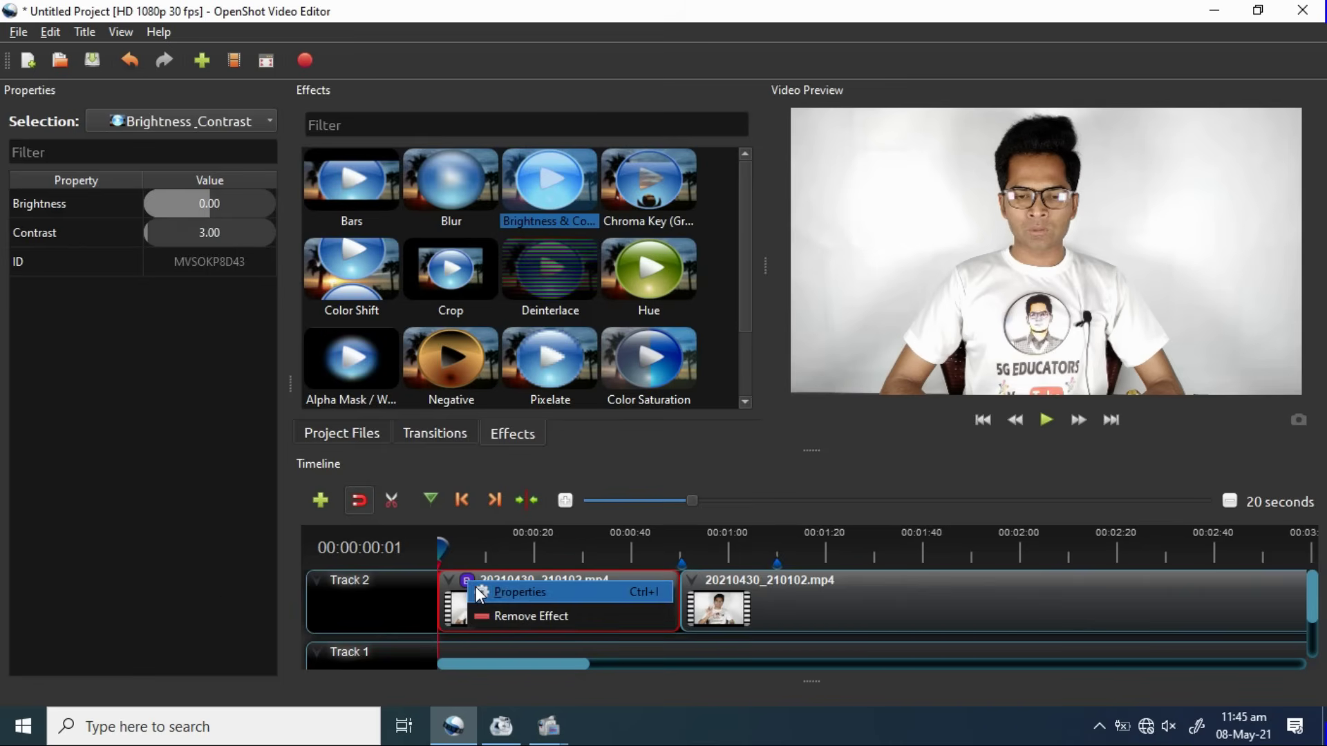
left_click(476, 587)
right_click(469, 582)
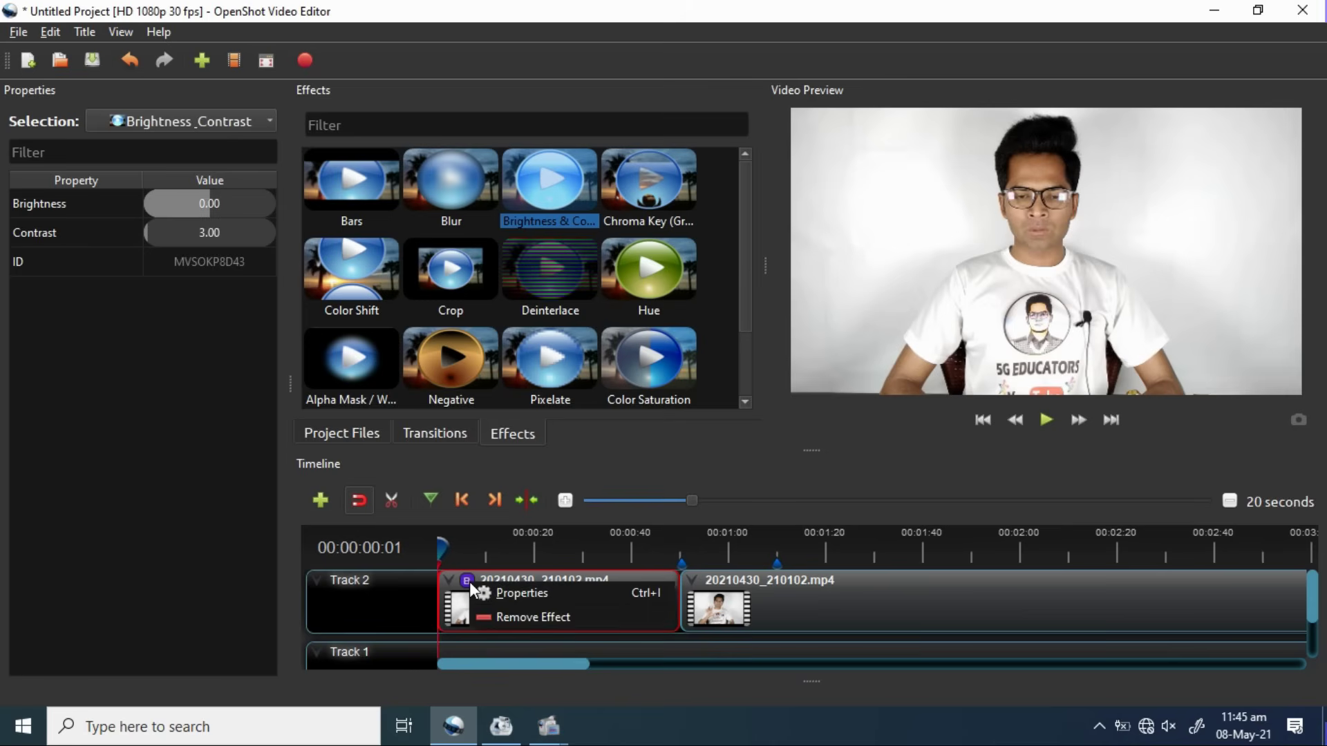
left_click(558, 587)
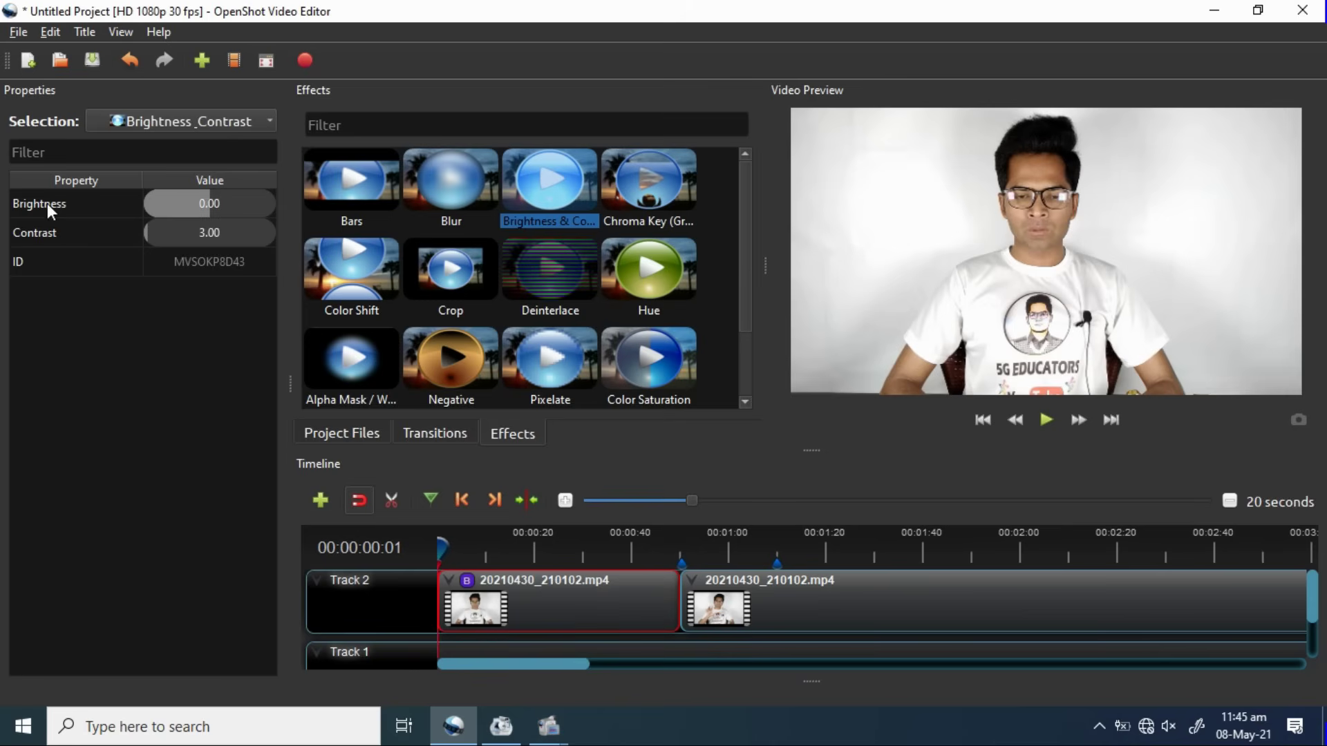
left_click_drag(231, 200, 210, 201)
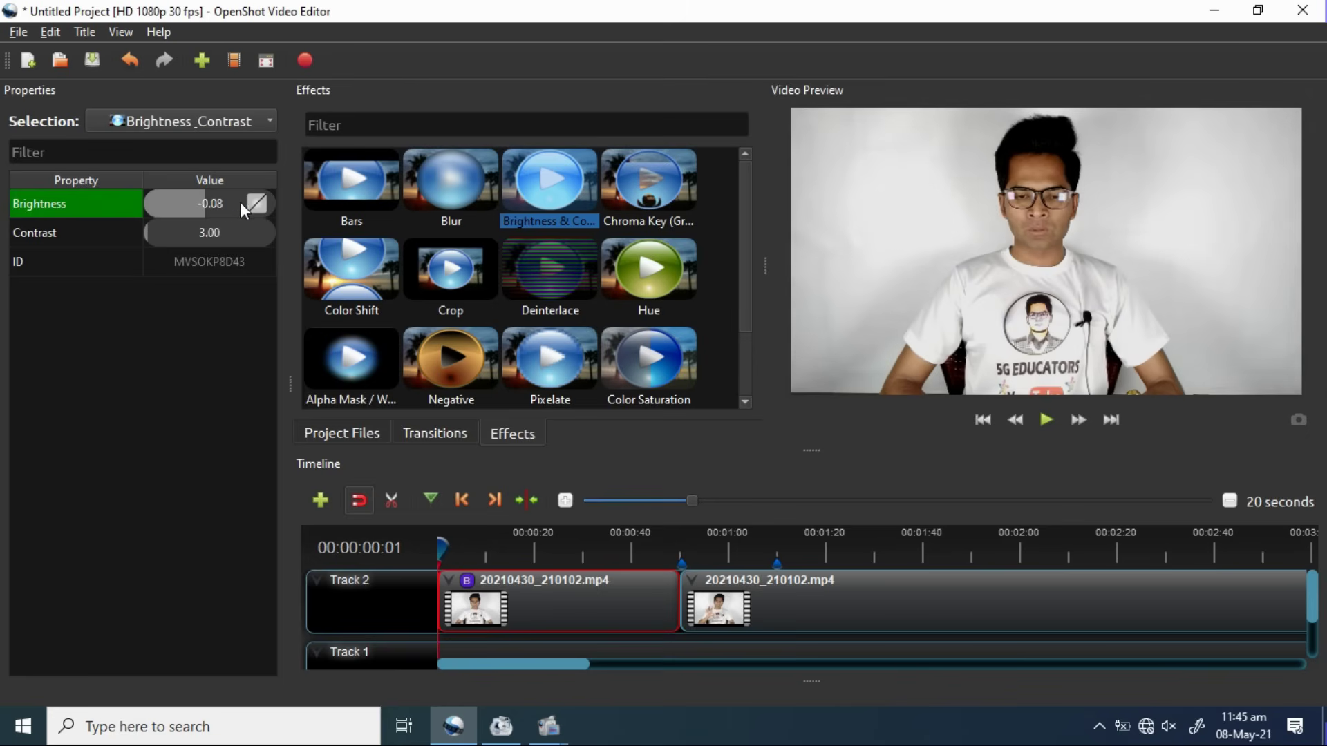
Step: With the video playing, set the effect's Brightness to 5 and reduce it again
key("space")
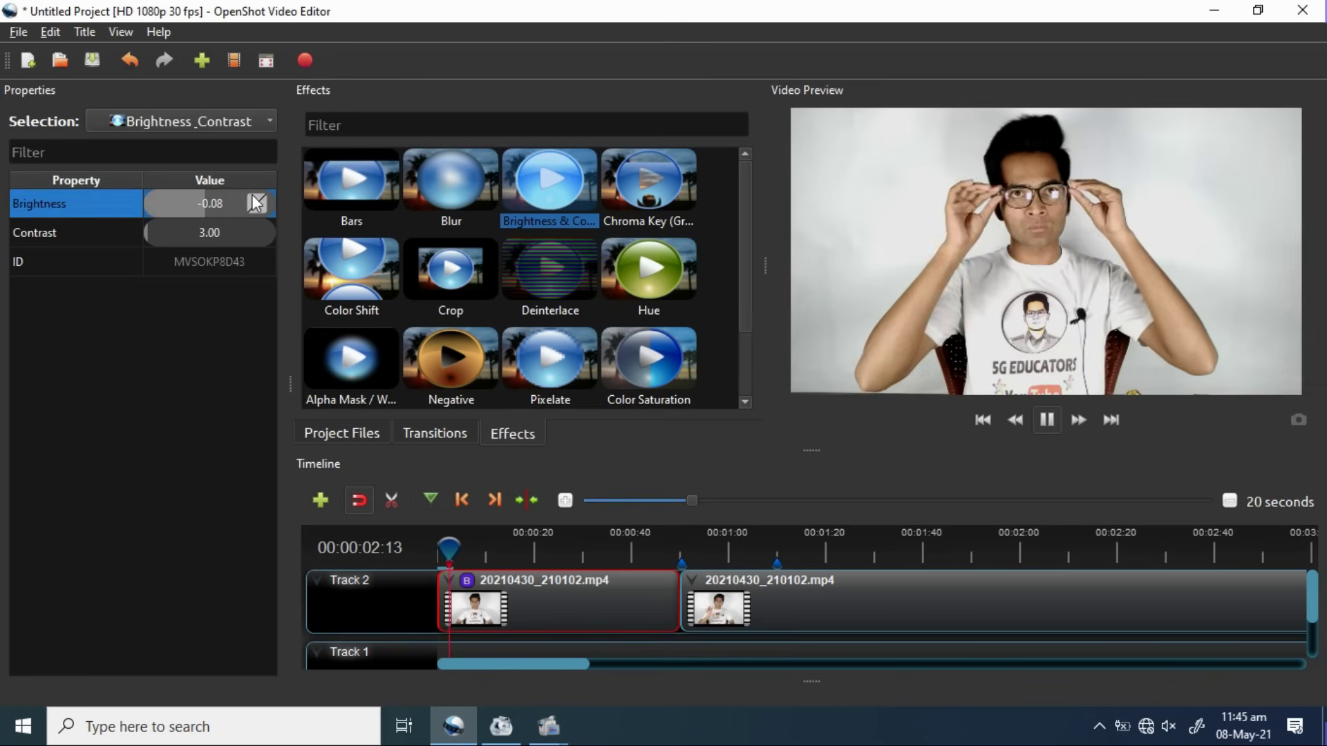
double_click(254, 196)
key("BackSpace")
key("BackSpace")
key("BackSpace")
key("BackSpace")
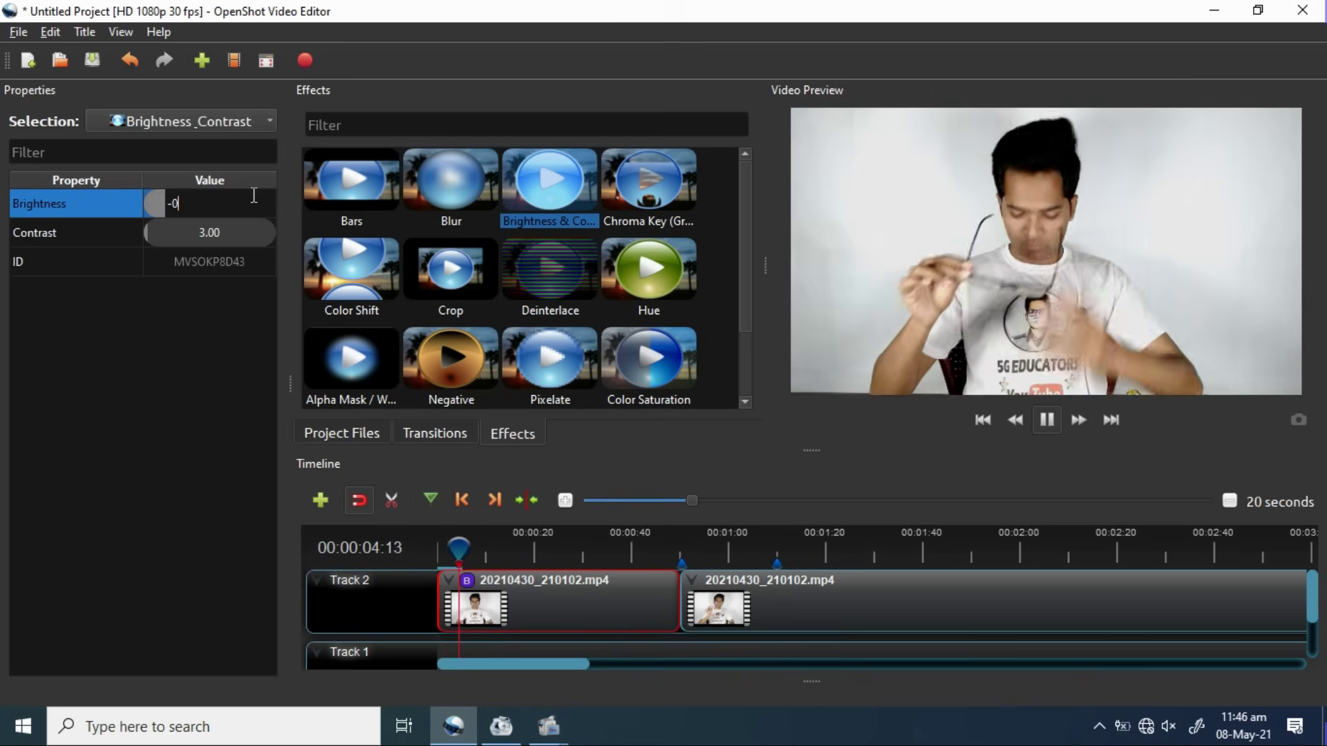
type("5")
key("Return")
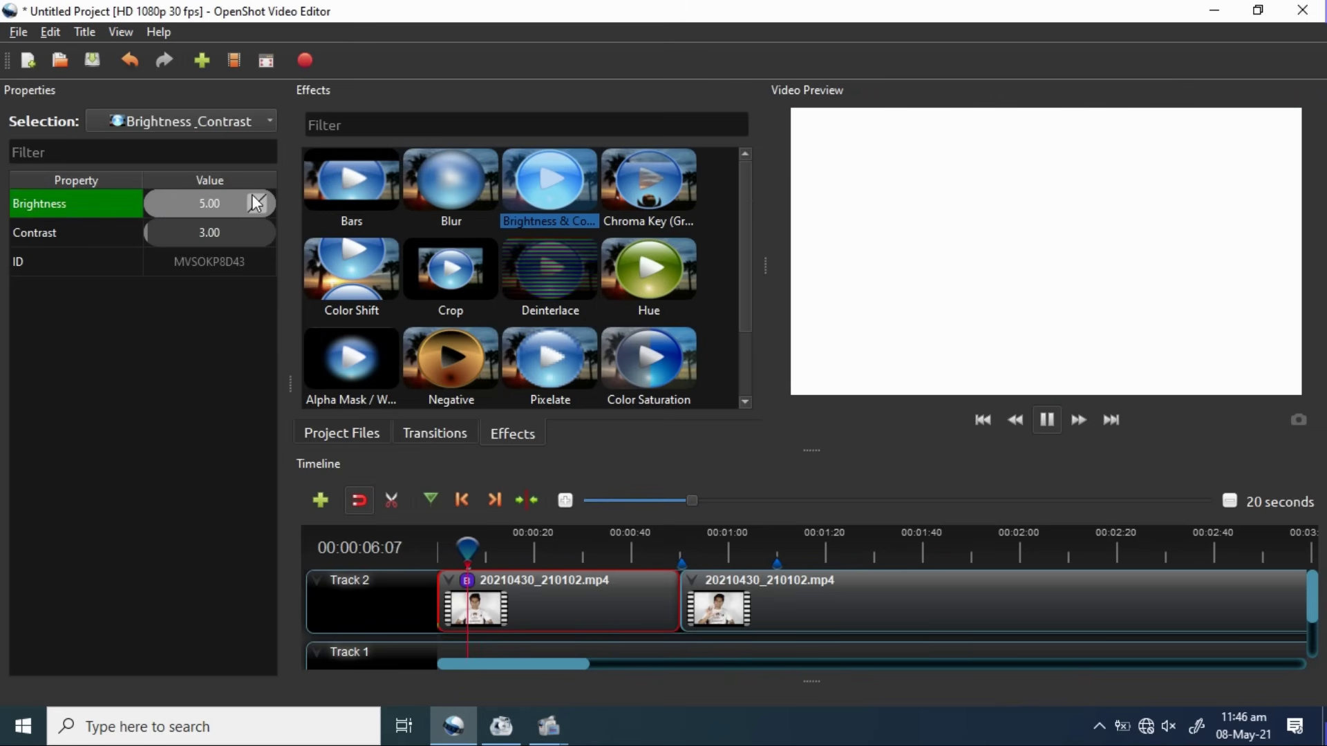
left_click_drag(261, 205, 164, 228)
double_click(248, 199)
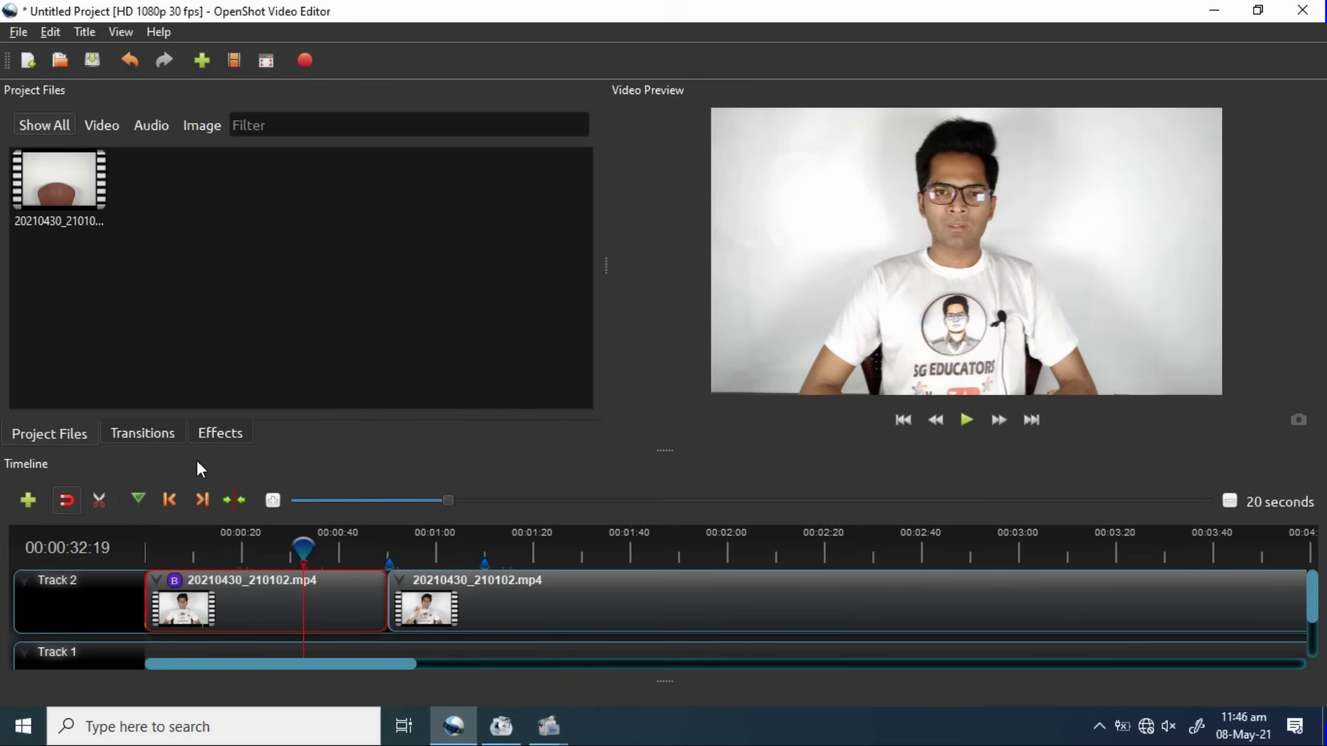
Step: Add a Circle in to out transition at the end of the first Track 2 clip and play it from about 00:00:40
left_click(165, 442)
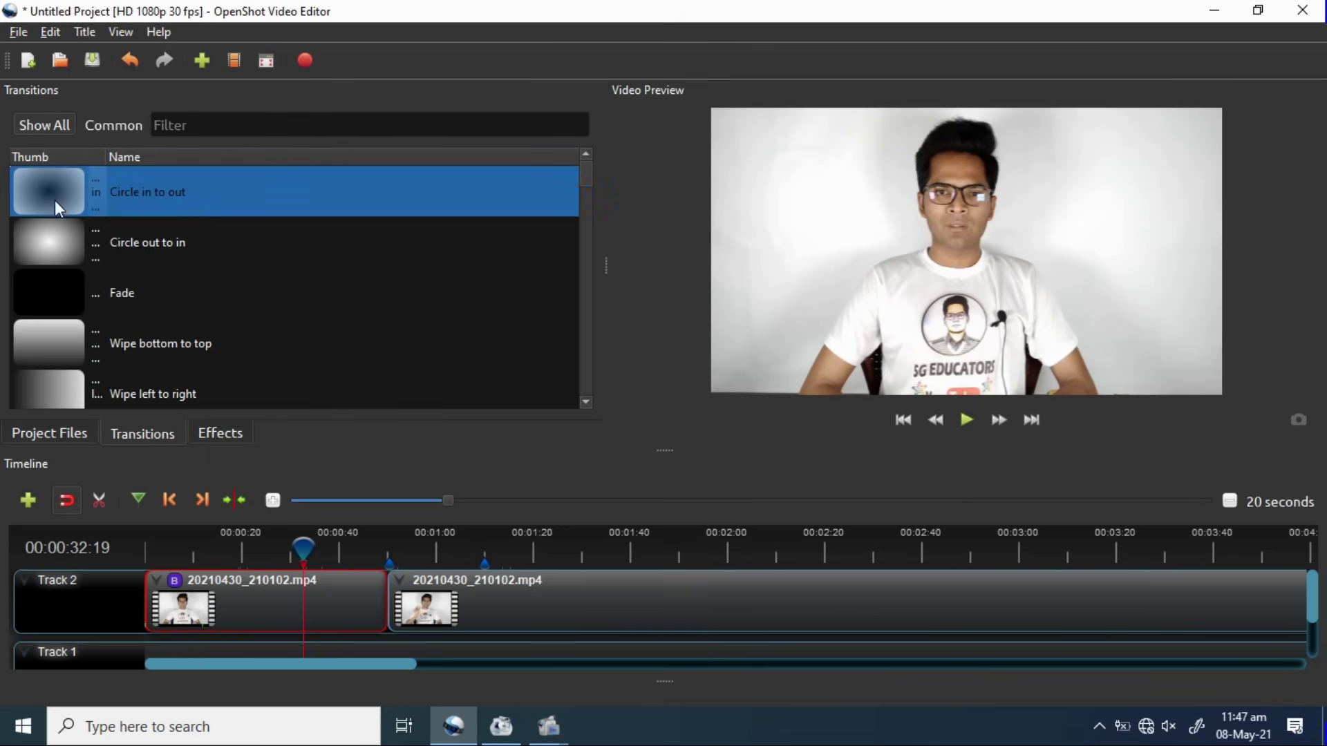
left_click_drag(56, 201, 380, 582)
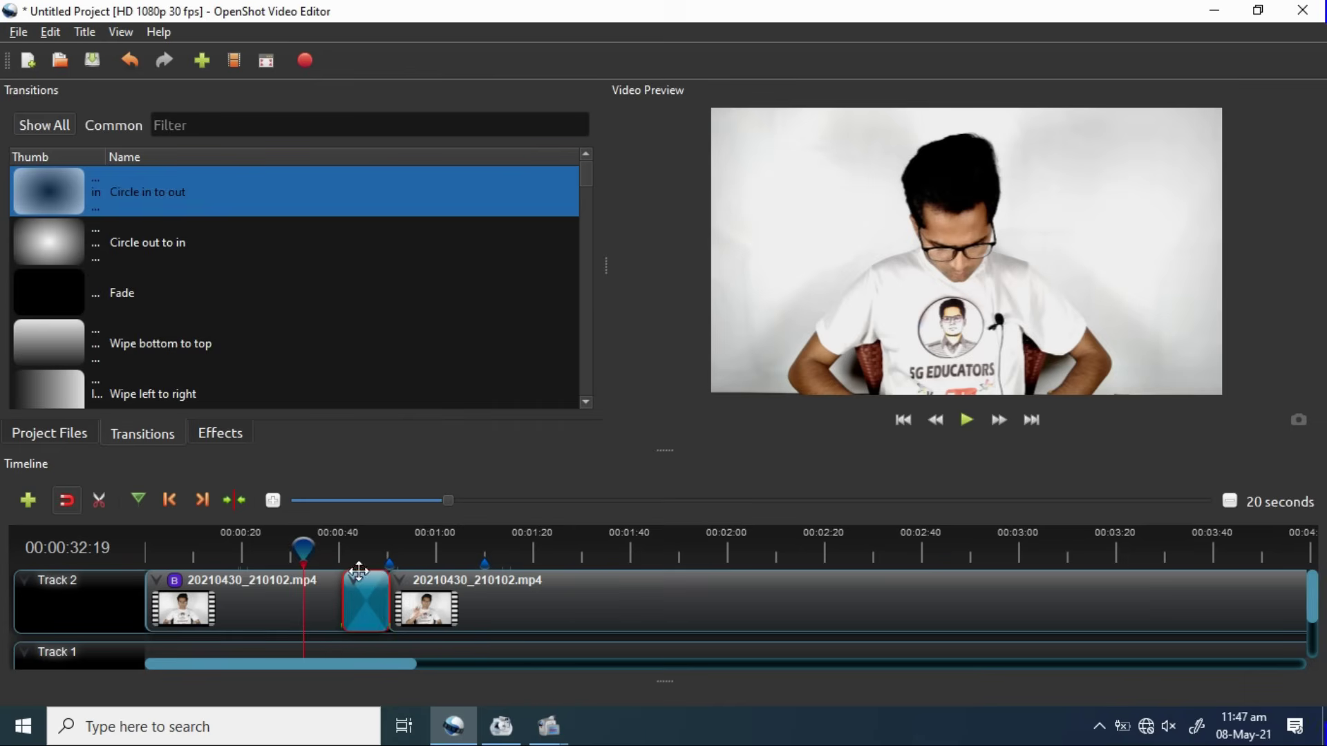
left_click(337, 553)
left_click(966, 420)
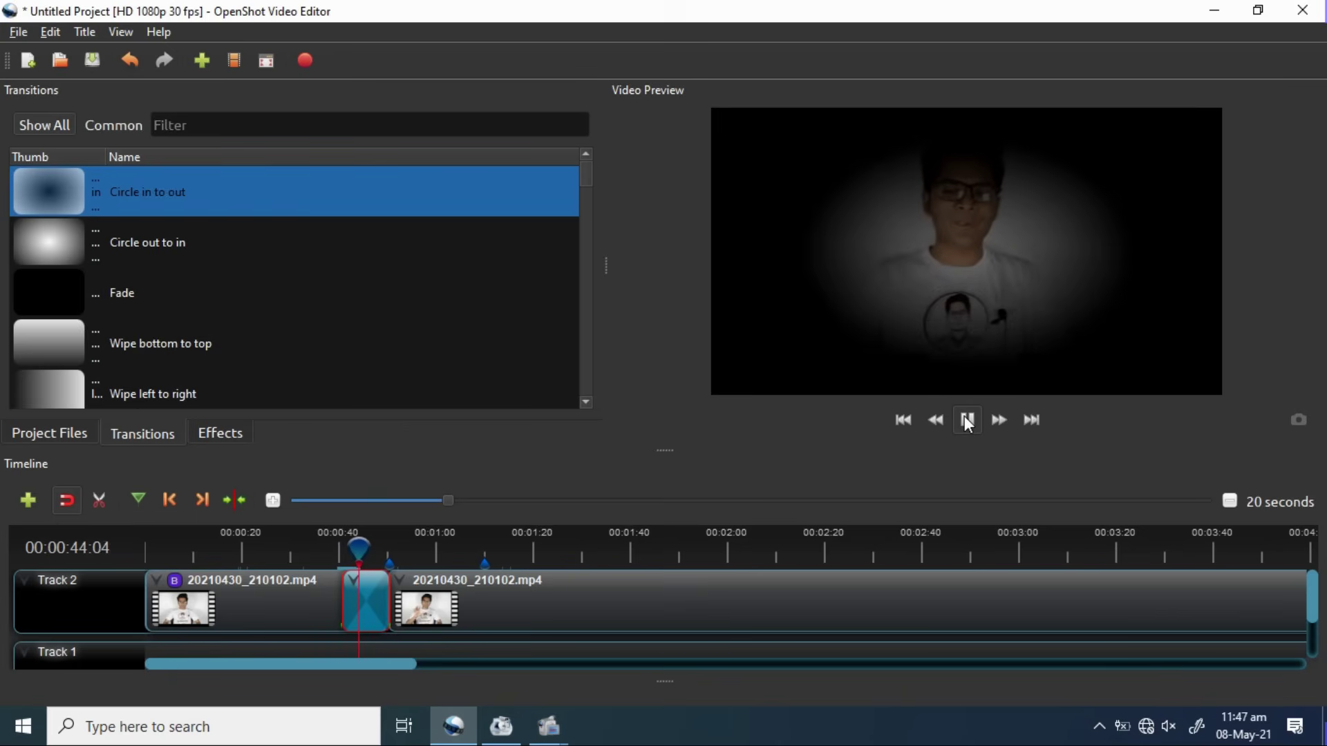
left_click(965, 417)
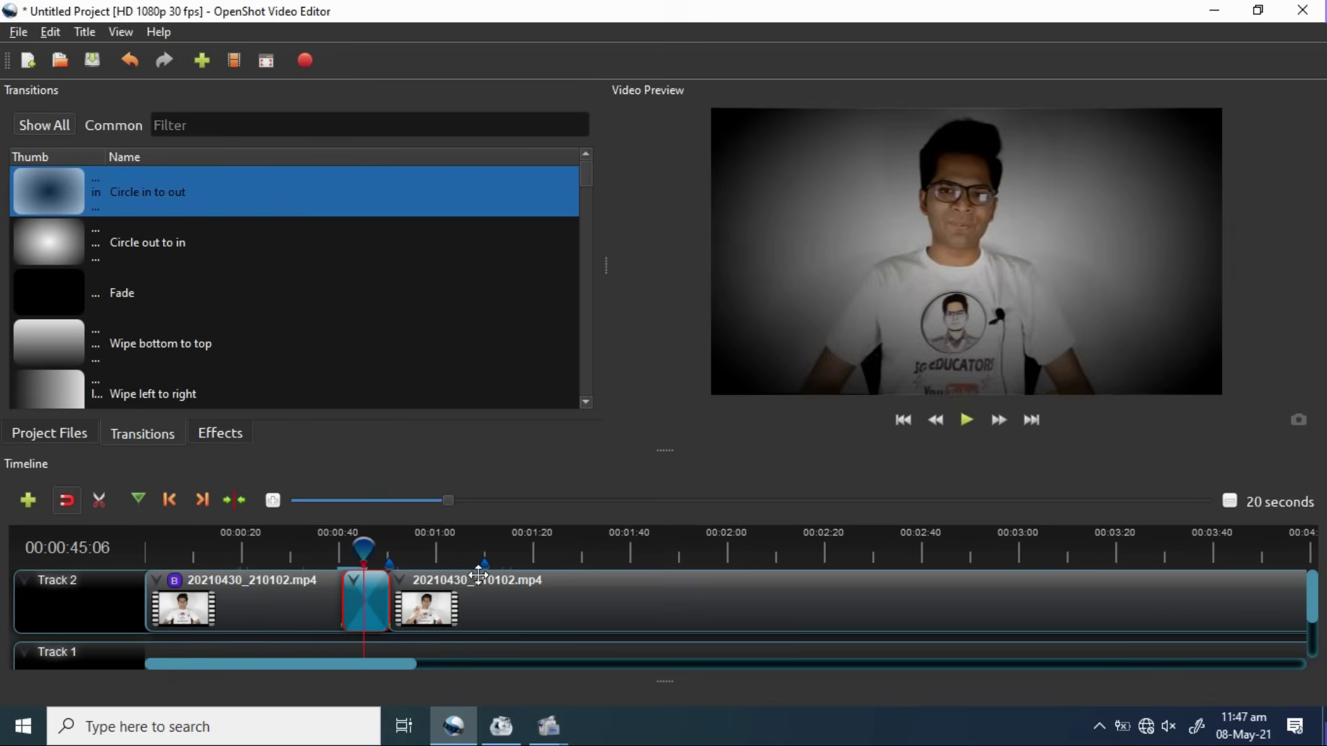
Step: Set the Circle in to out transition's End to 2.50, move it up to the join between the clips, and preview it
right_click(359, 604)
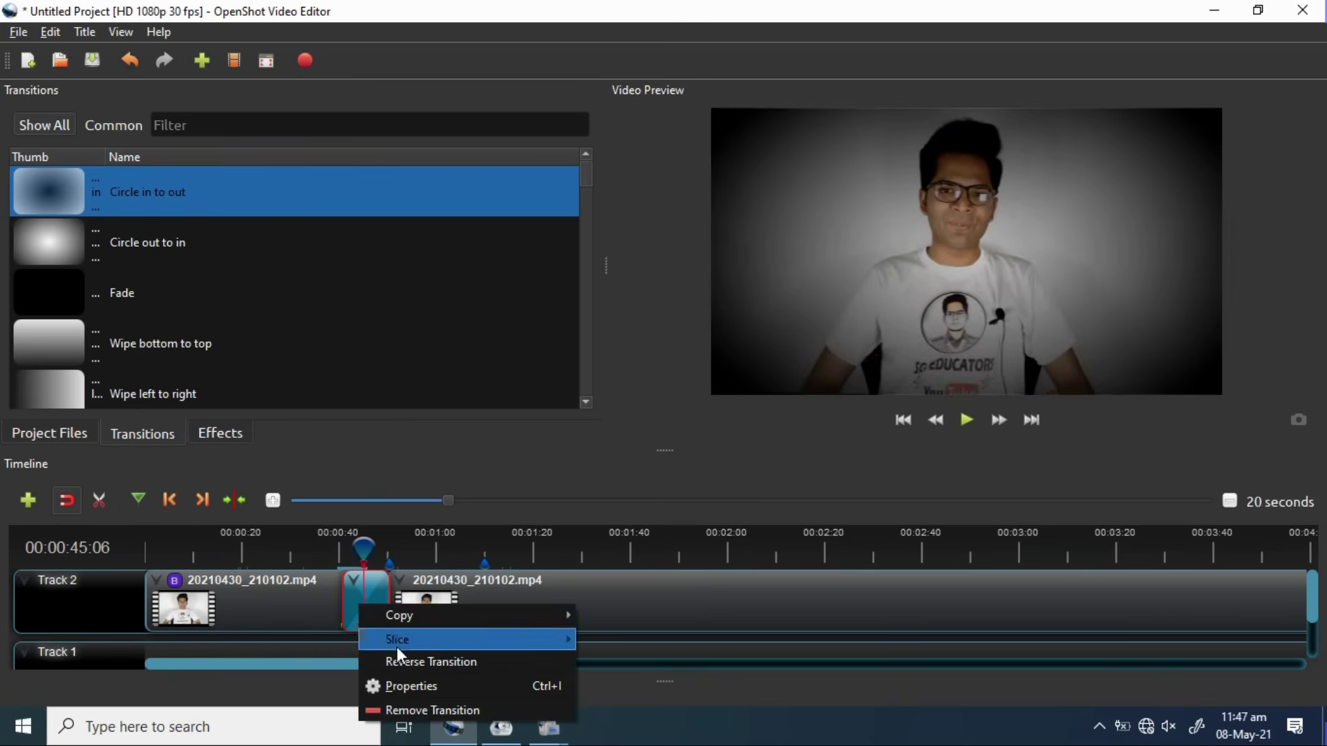
left_click(406, 686)
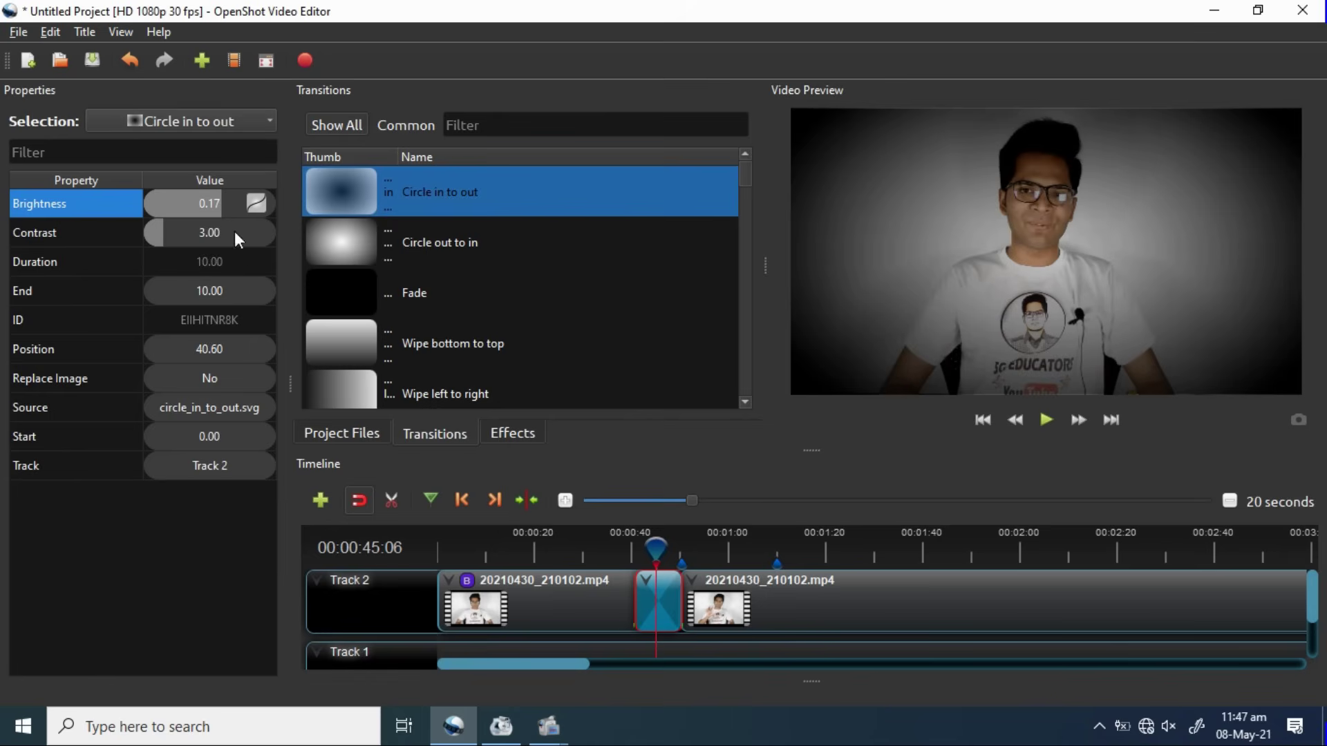
left_click_drag(233, 283, 192, 291)
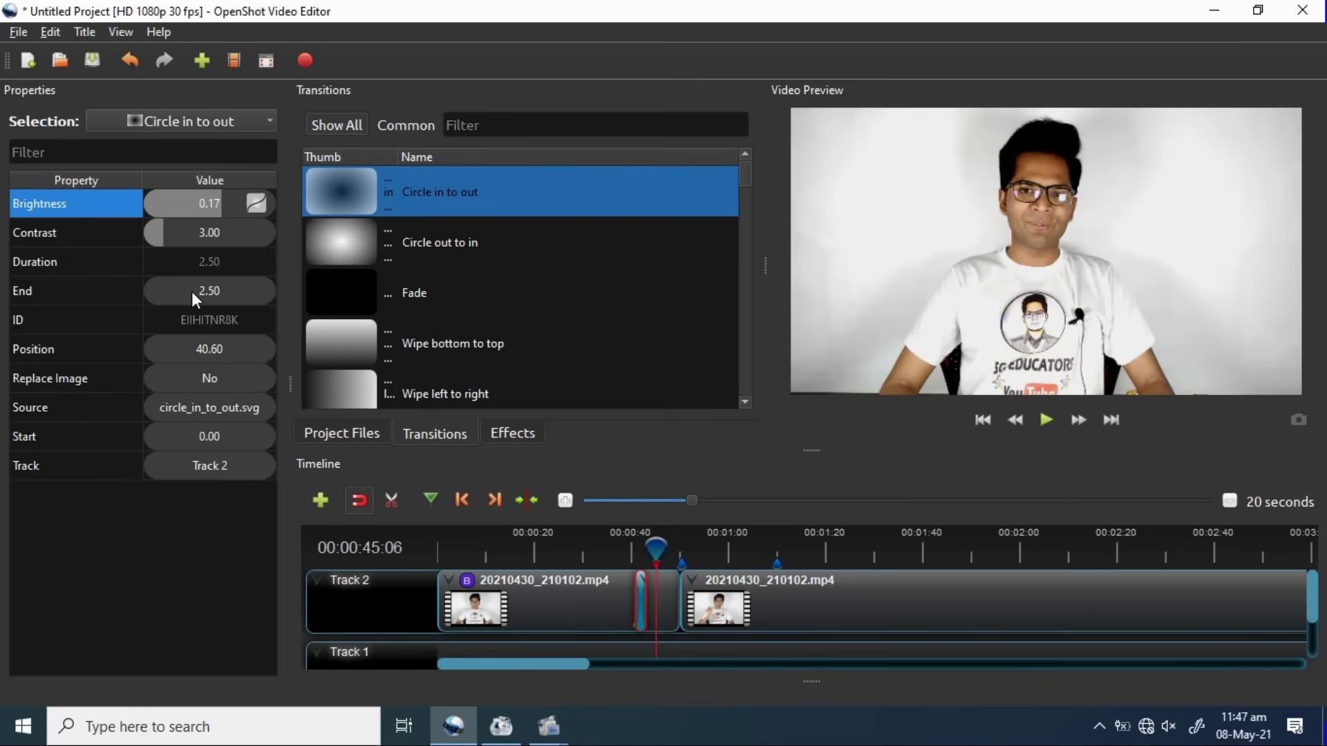
left_click_drag(644, 584, 664, 551)
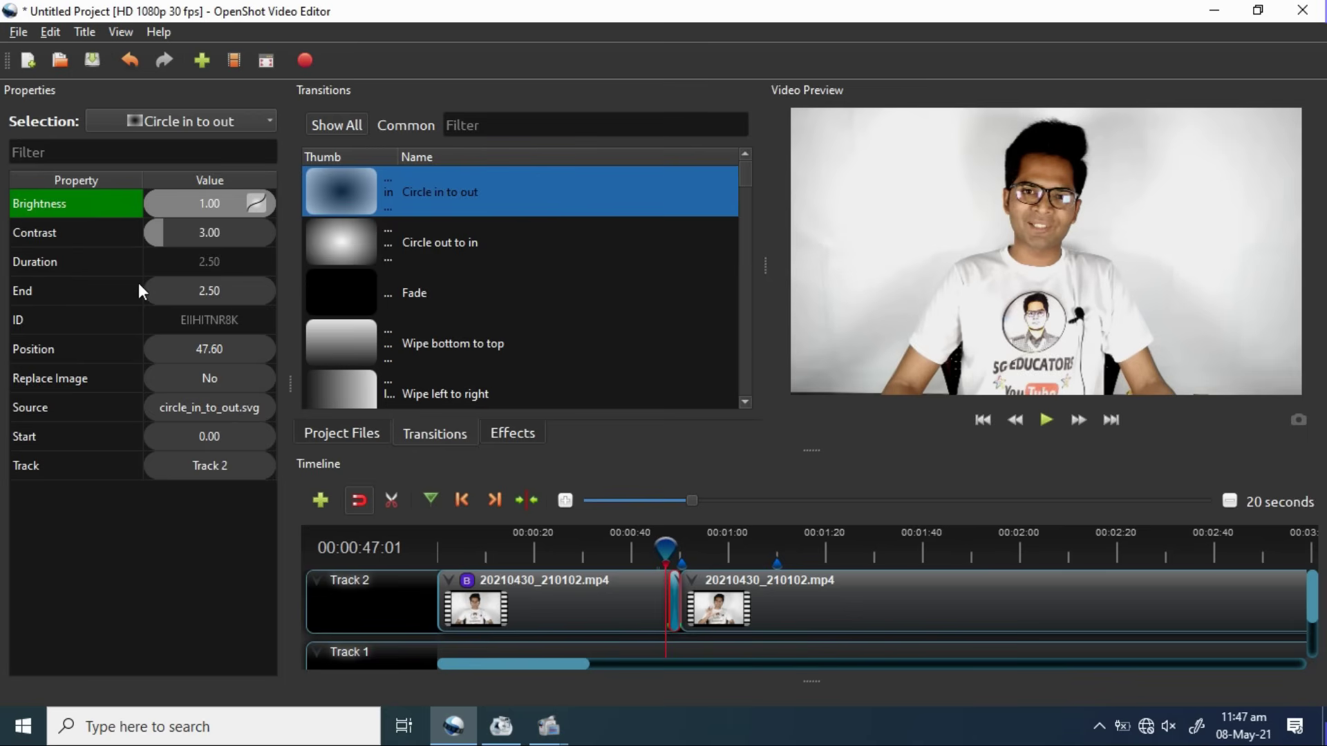
left_click(1044, 421)
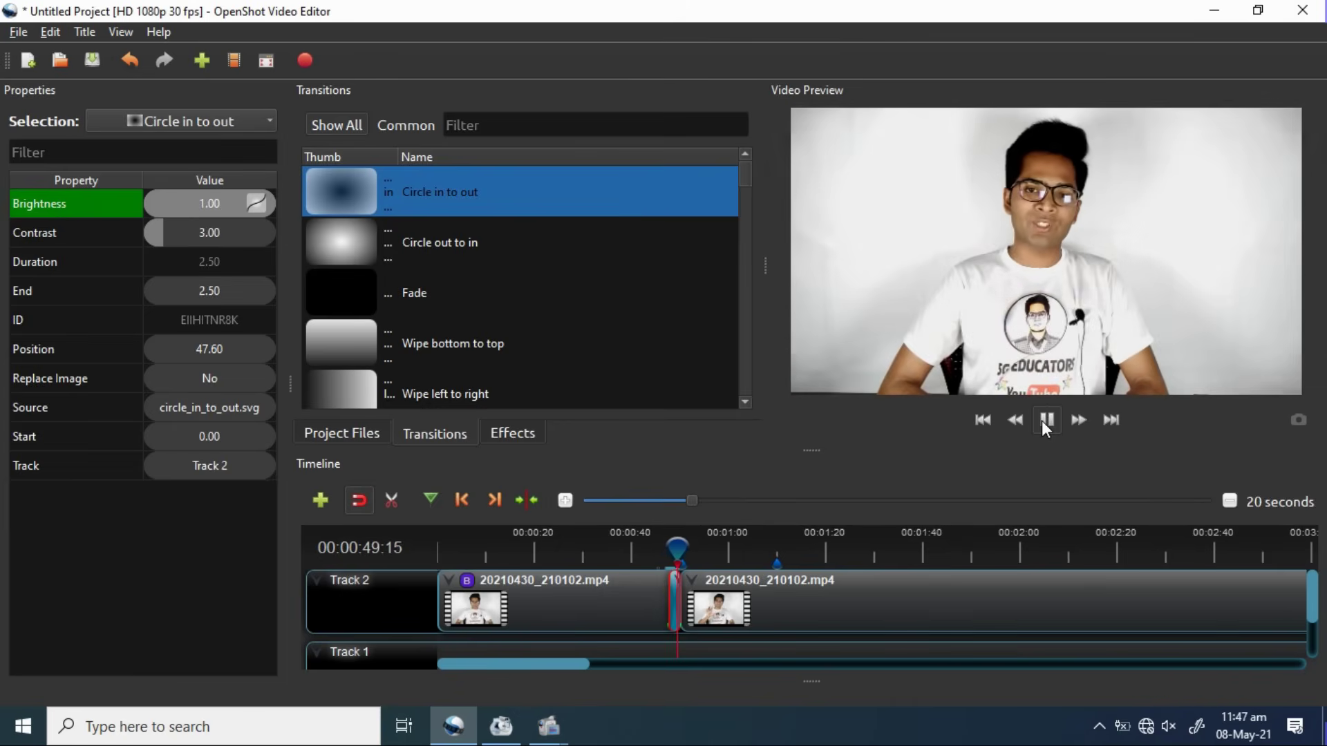
left_click(1043, 422)
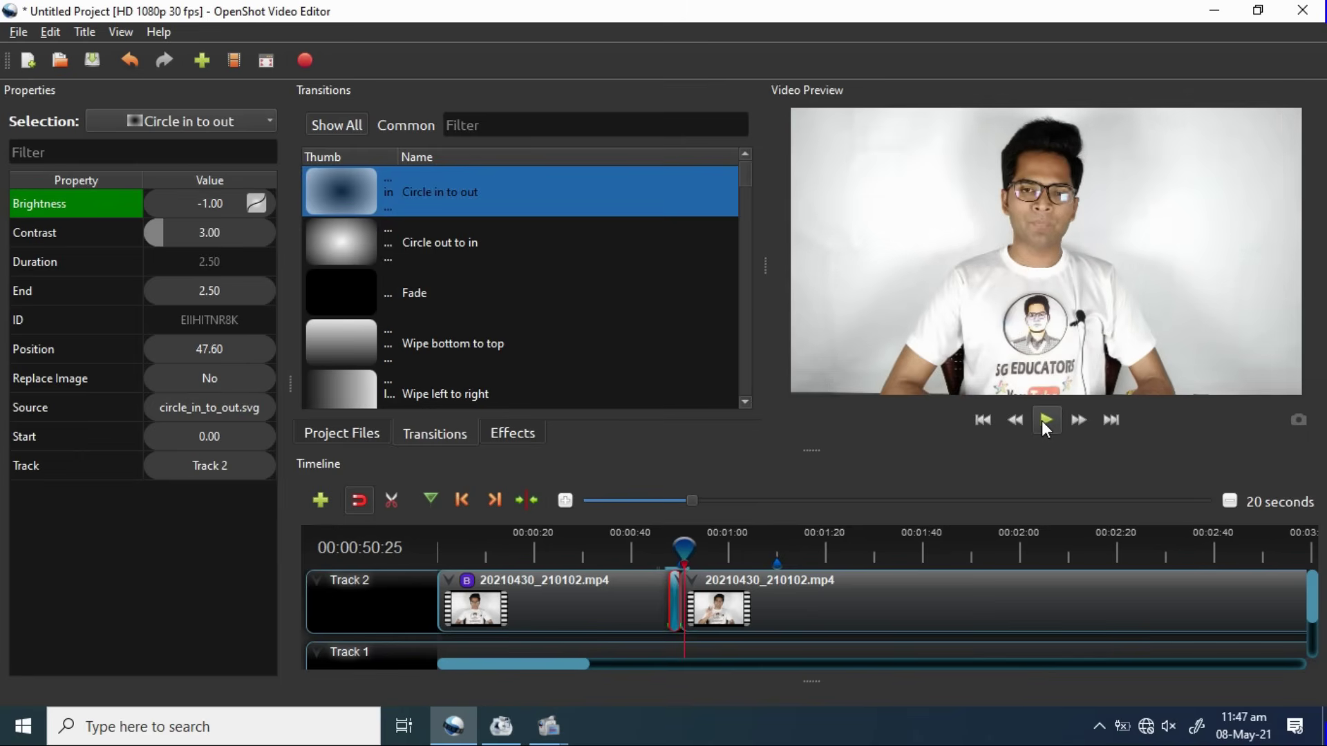
Step: Restore the window layout without the properties and move the playhead to about 00:00:45
left_click(159, 32)
mouse_move(121, 31)
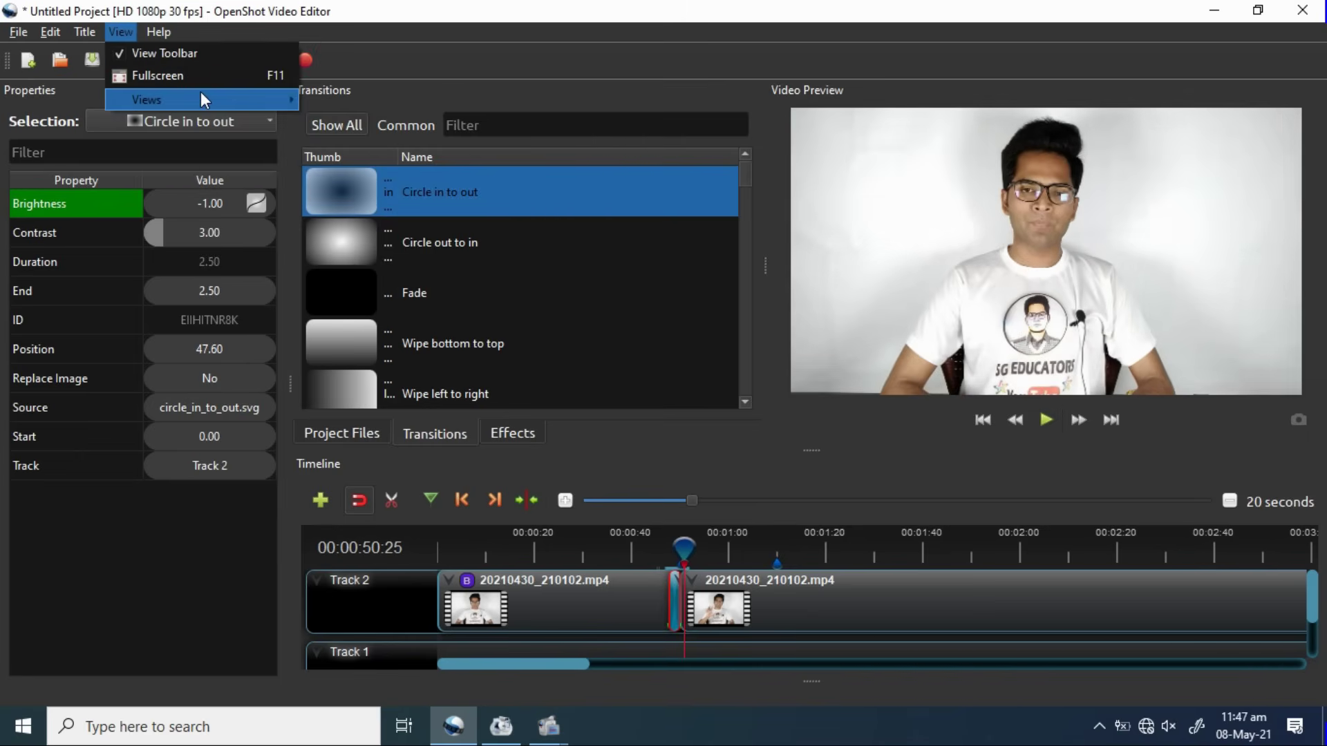
mouse_move(201, 93)
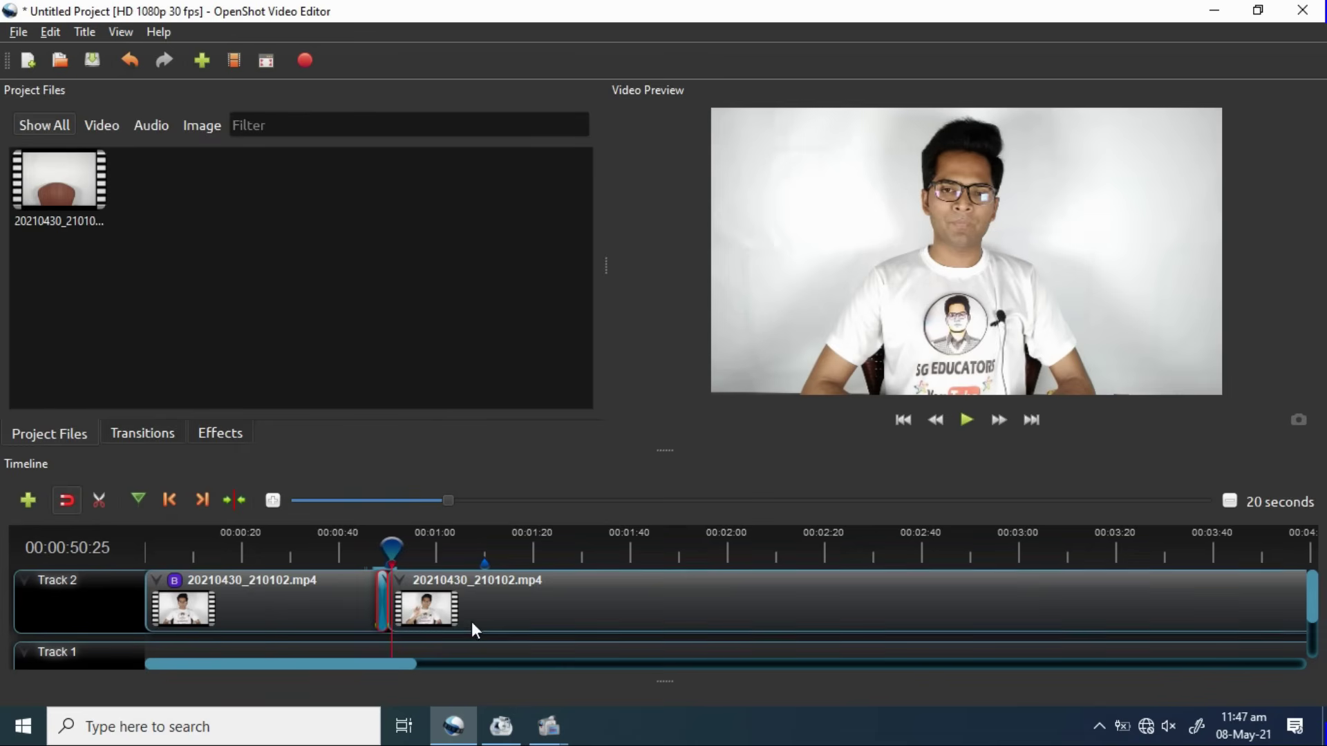
left_click_drag(394, 545, 364, 546)
Step: Browse the available transitions, looking through both the full list and the common ones
left_click(155, 434)
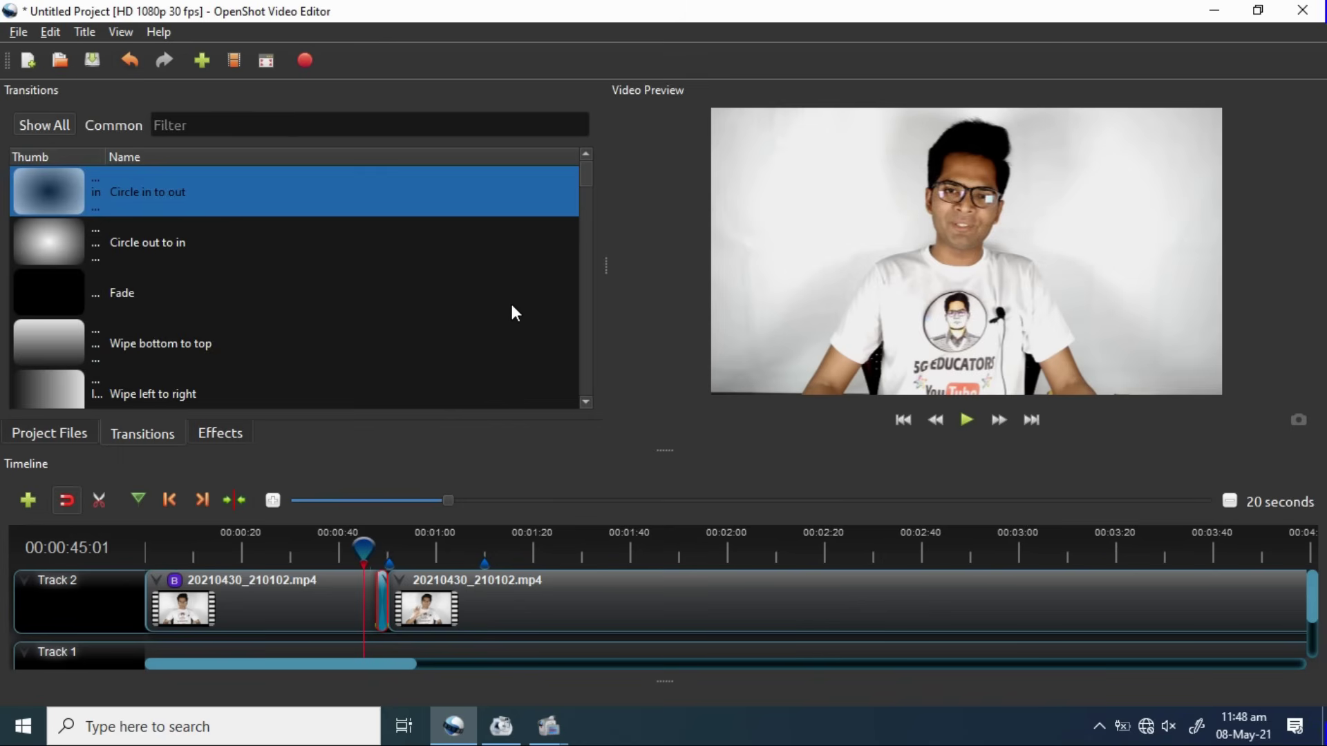
left_click_drag(588, 167, 587, 383)
left_click(129, 126)
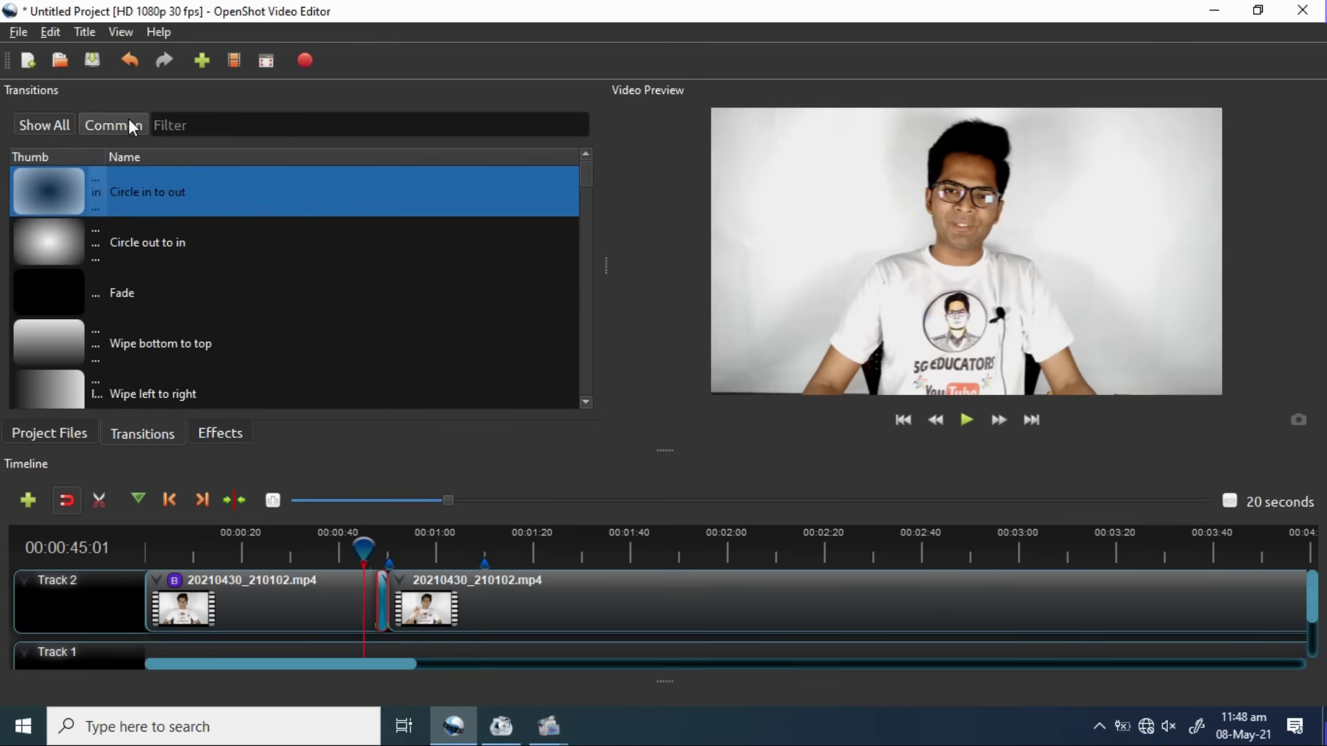
left_click(56, 126)
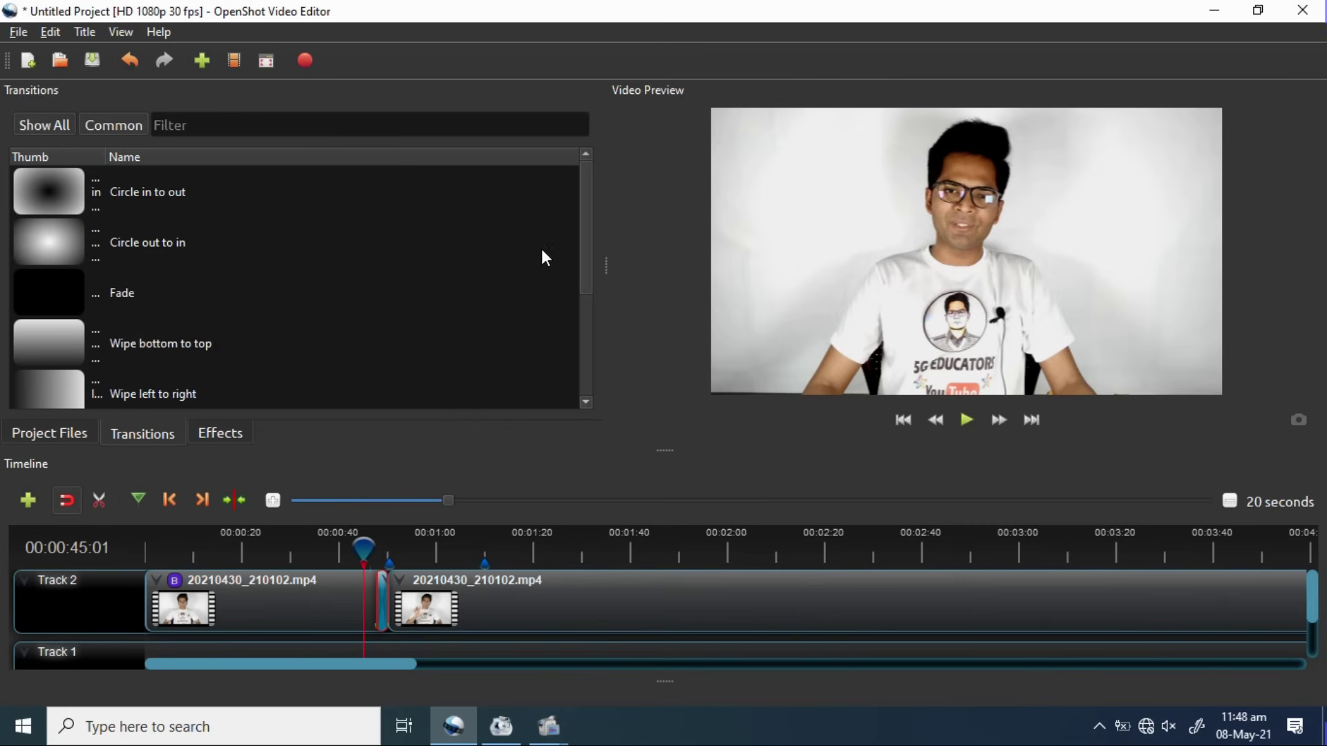
Step: Look through the rest of the common transitions and bring up the available effects
left_click_drag(586, 183, 589, 399)
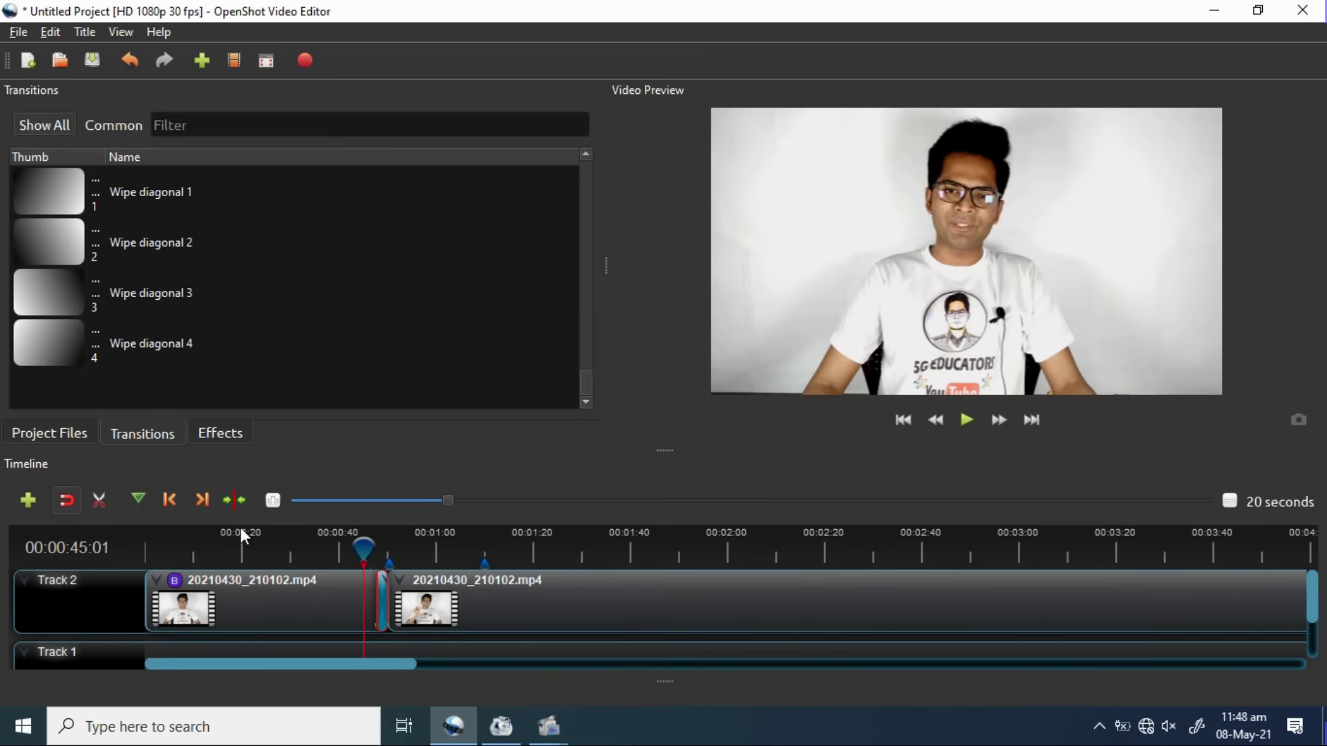
left_click(226, 437)
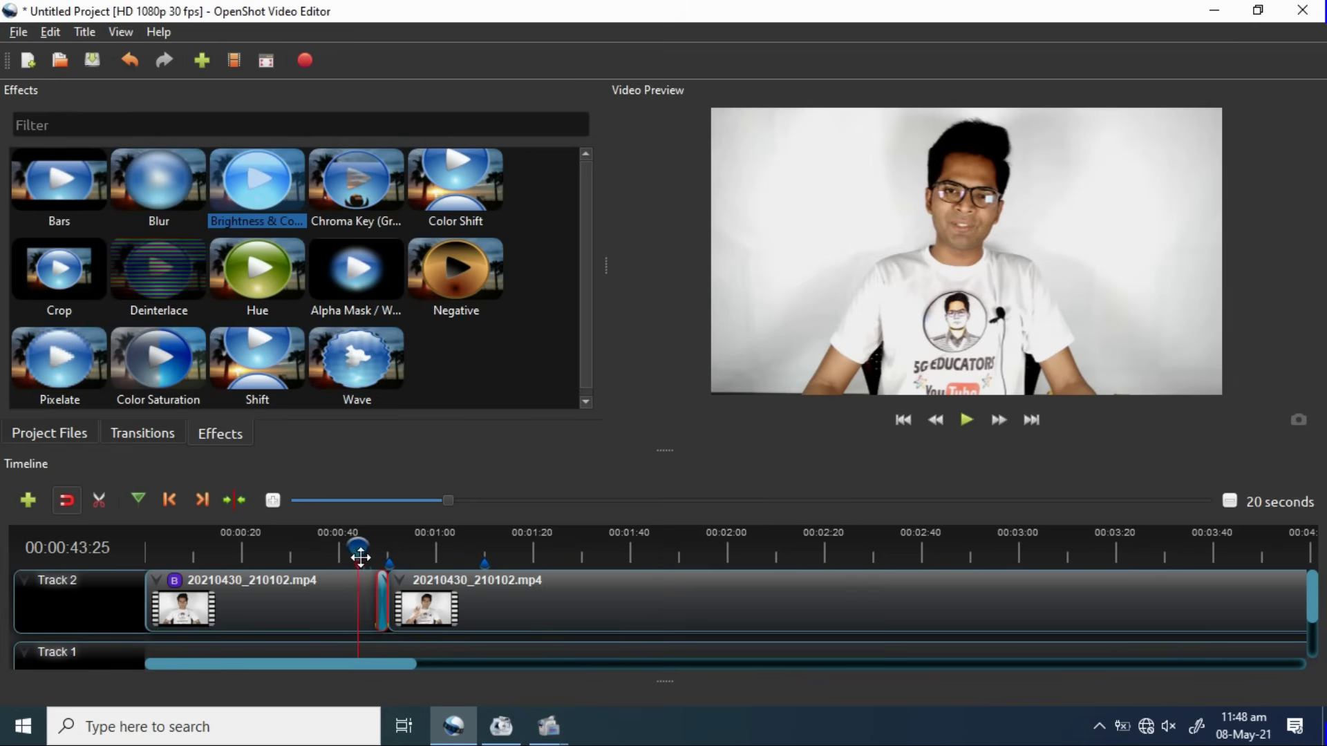
Step: Paste a copy of the first Track 2 clip at about 00:00:22 and delete the pasted copy
left_click_drag(359, 549, 149, 548)
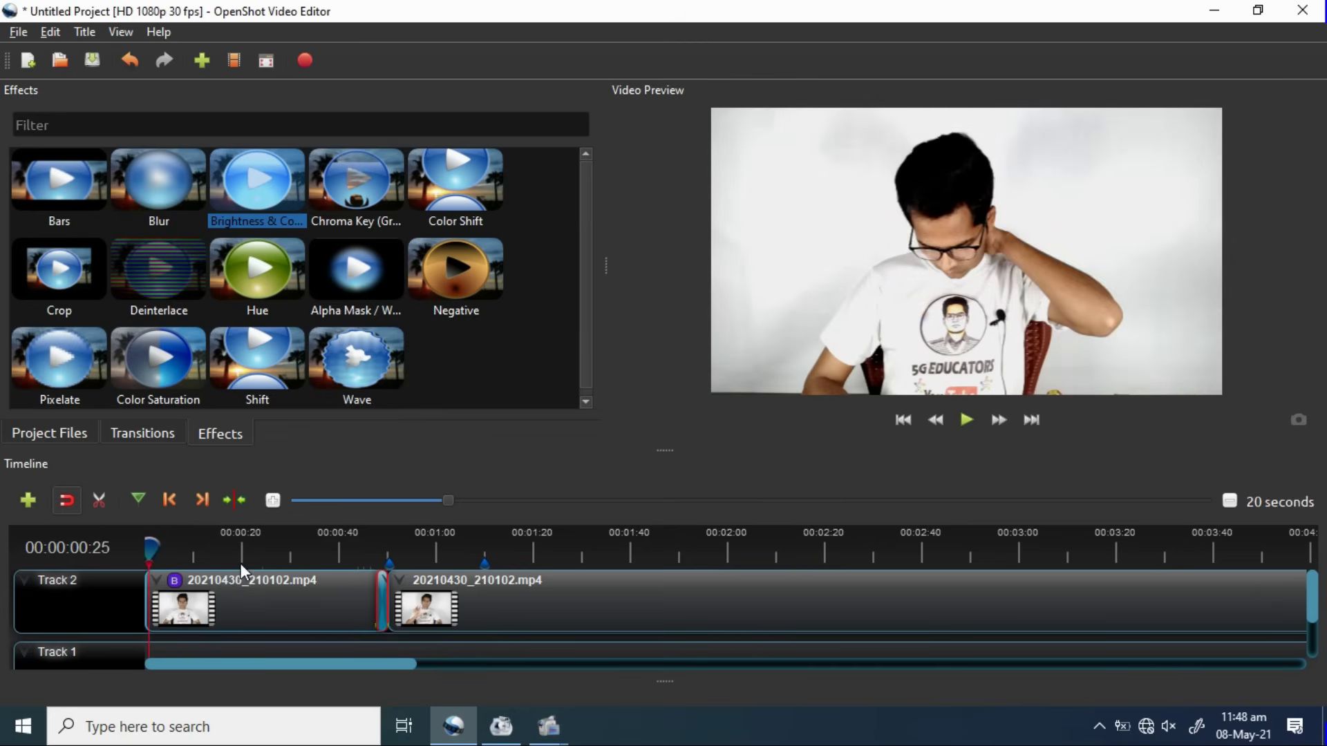
left_click(253, 546)
left_click(260, 591)
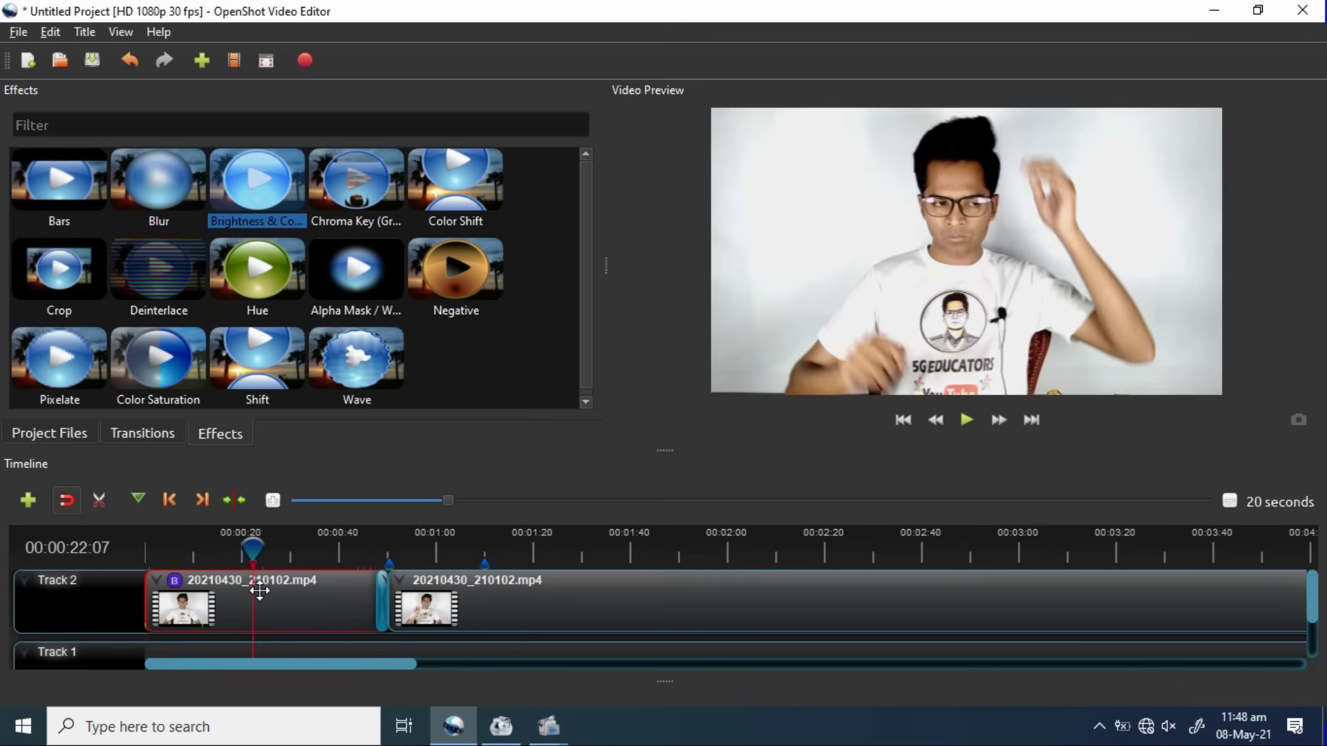
right_click(260, 591)
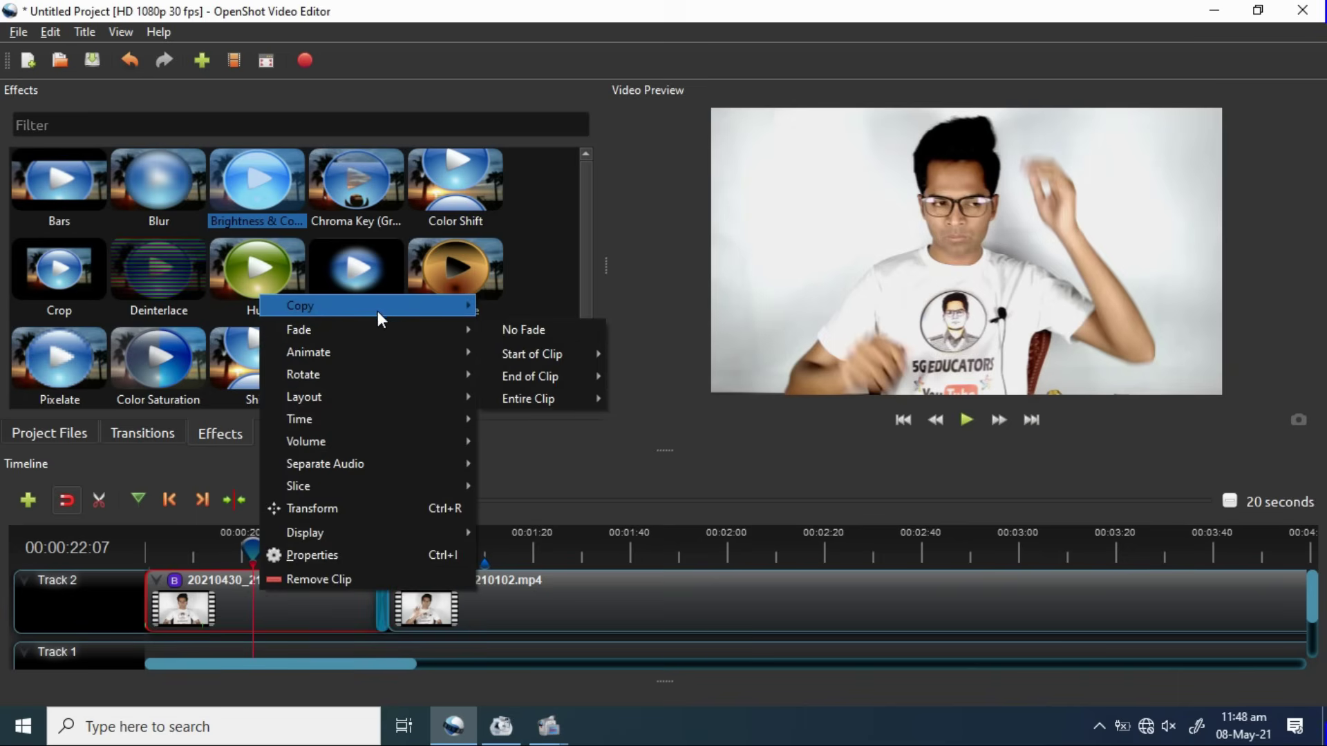
mouse_move(379, 309)
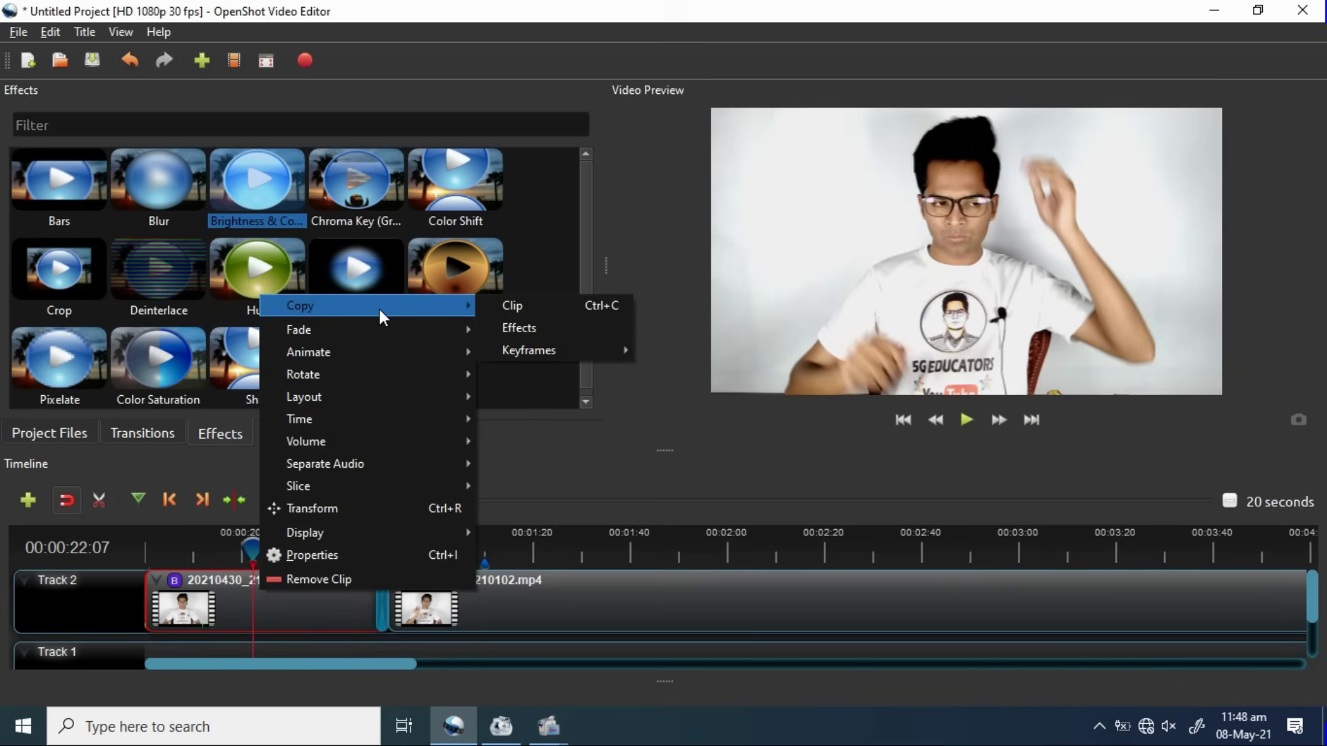
left_click(528, 317)
key("ctrl+v")
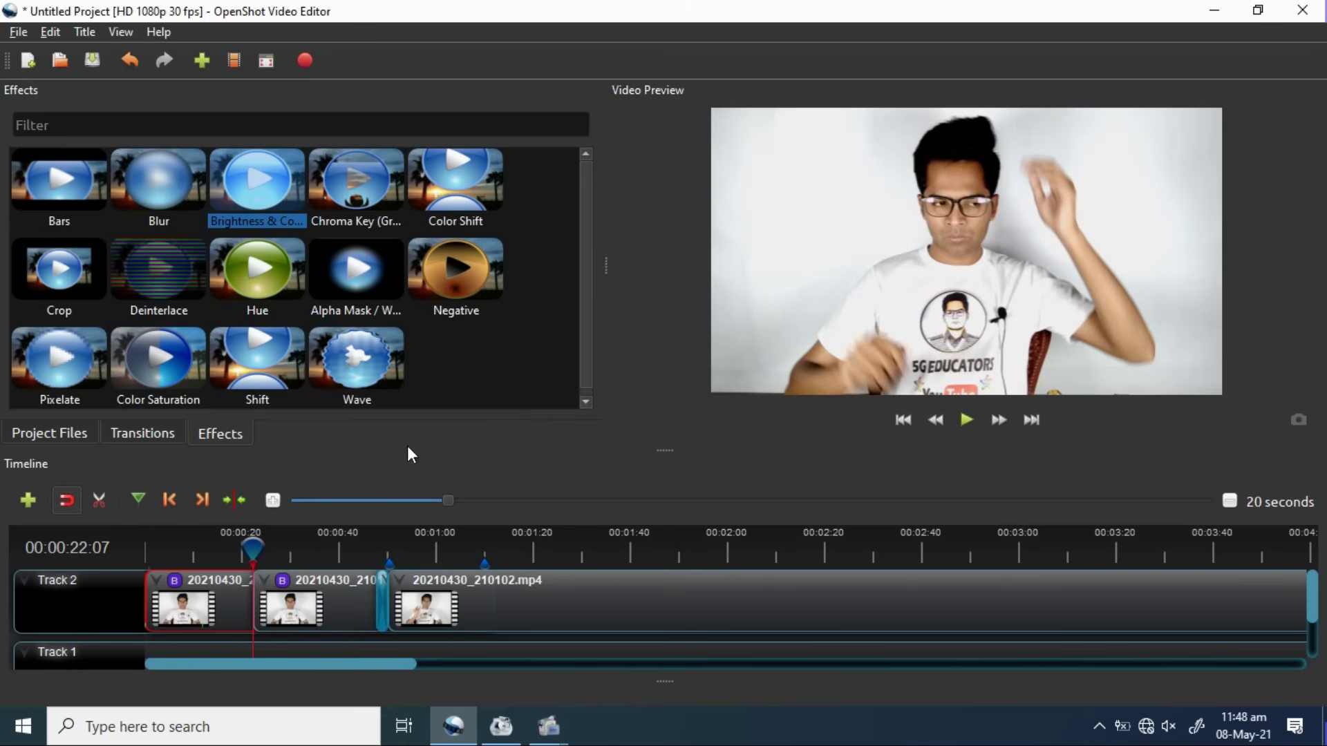
left_click(331, 588)
key("Delete")
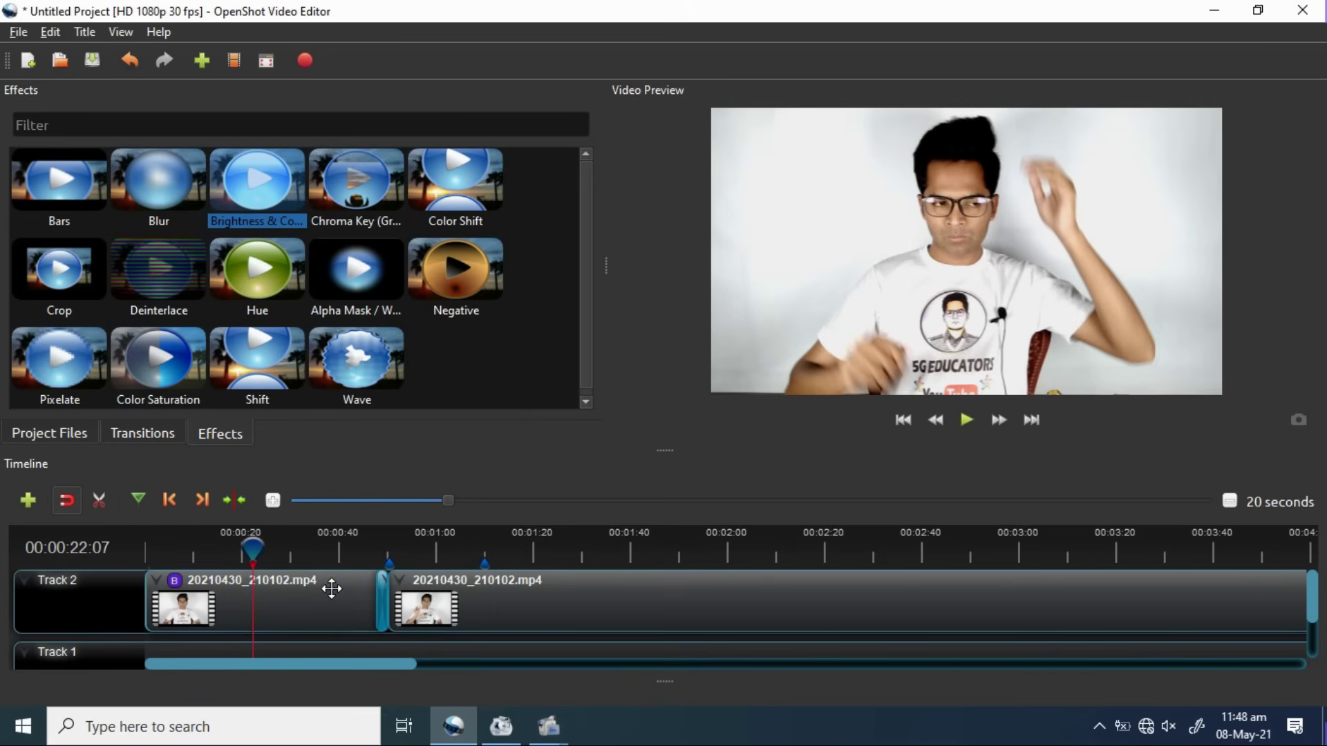
Step: Apply Fade In (Slow) to the start of the first Track 2 clip and preview it from the beginning
right_click(264, 594)
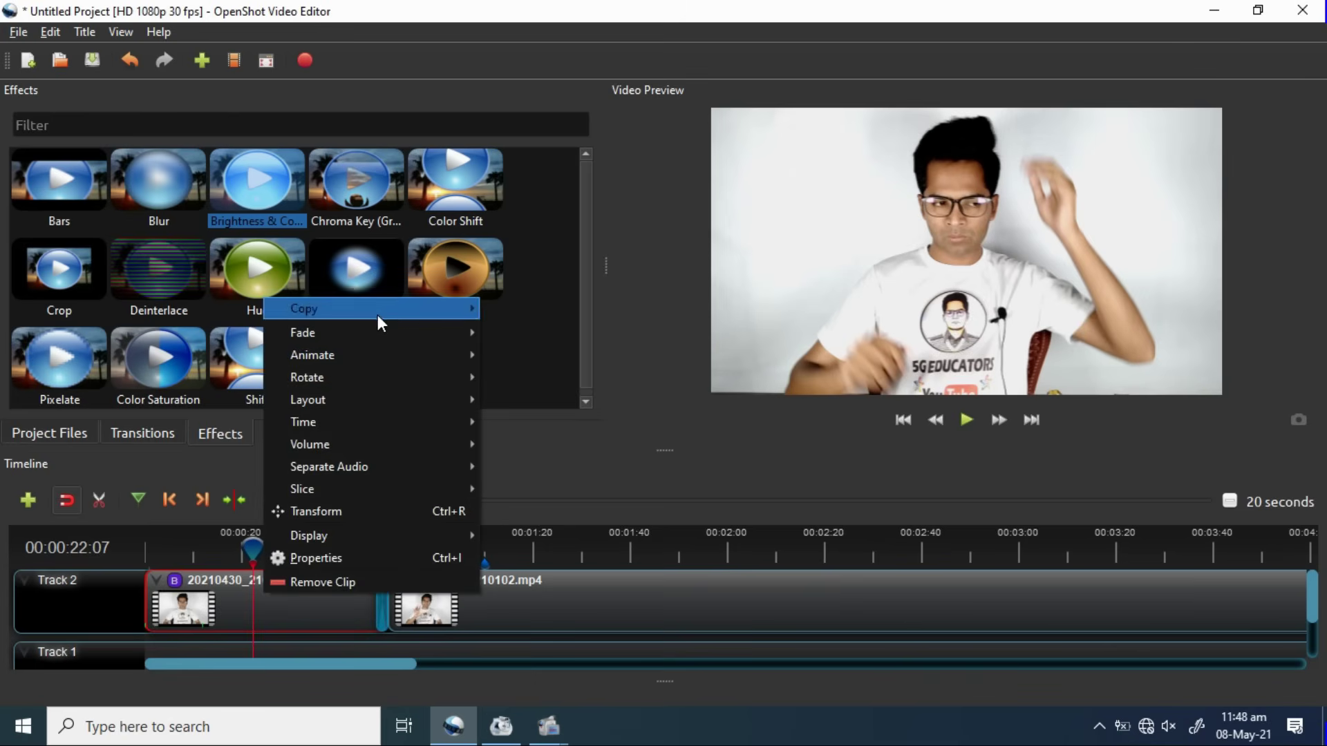
mouse_move(382, 334)
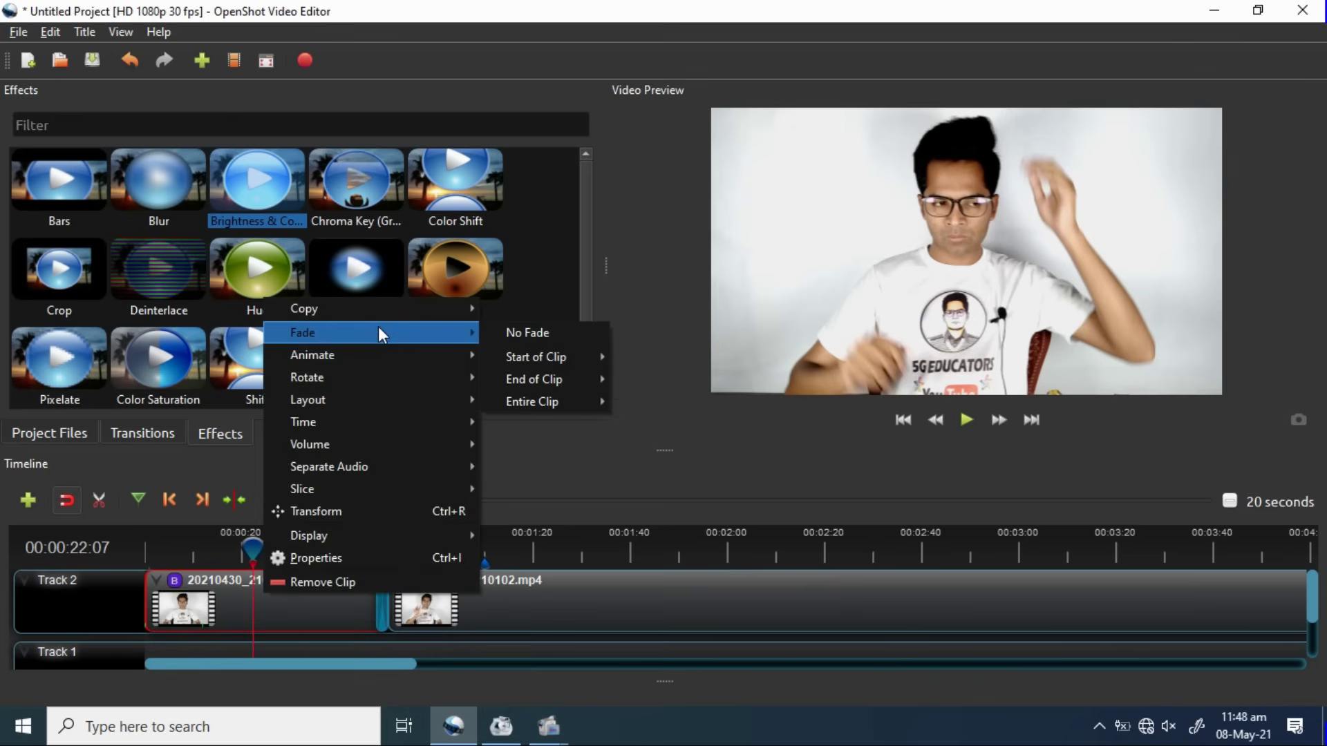
mouse_move(565, 355)
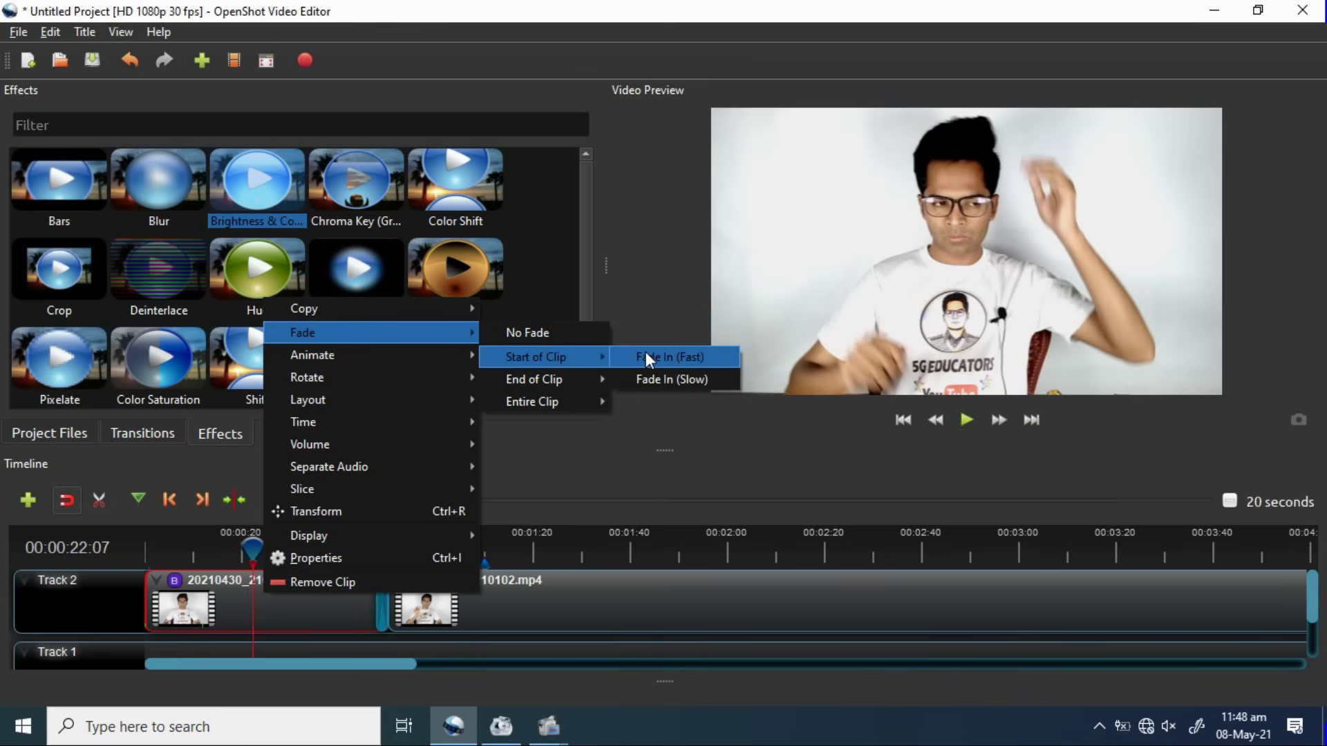
left_click(653, 379)
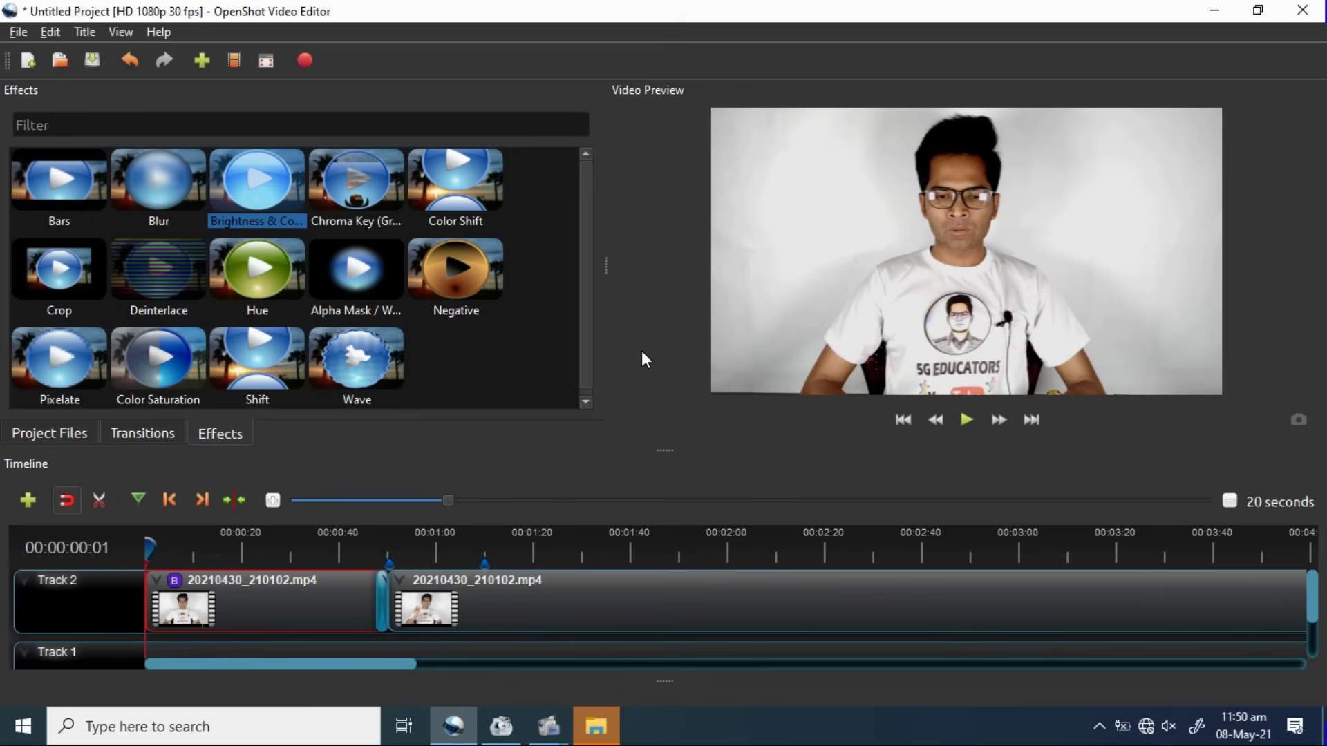
right_click(243, 598)
mouse_move(449, 335)
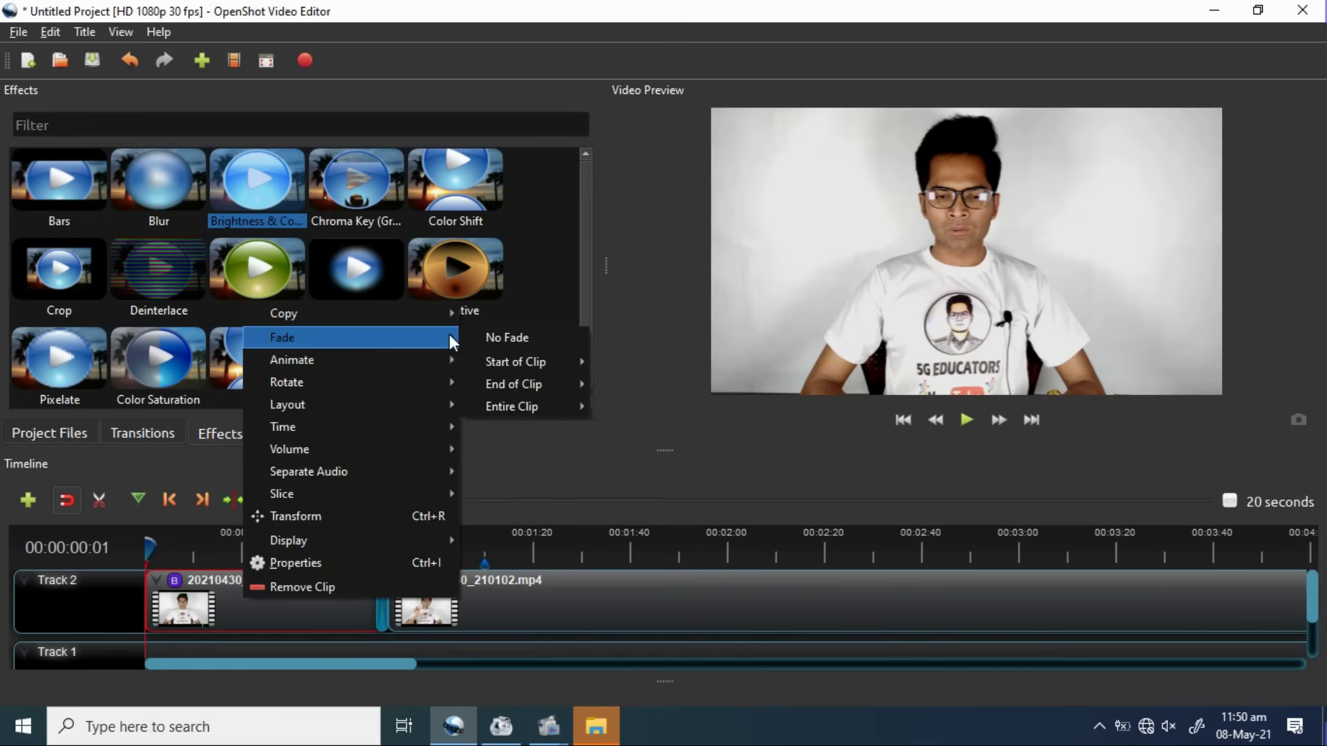
mouse_move(537, 361)
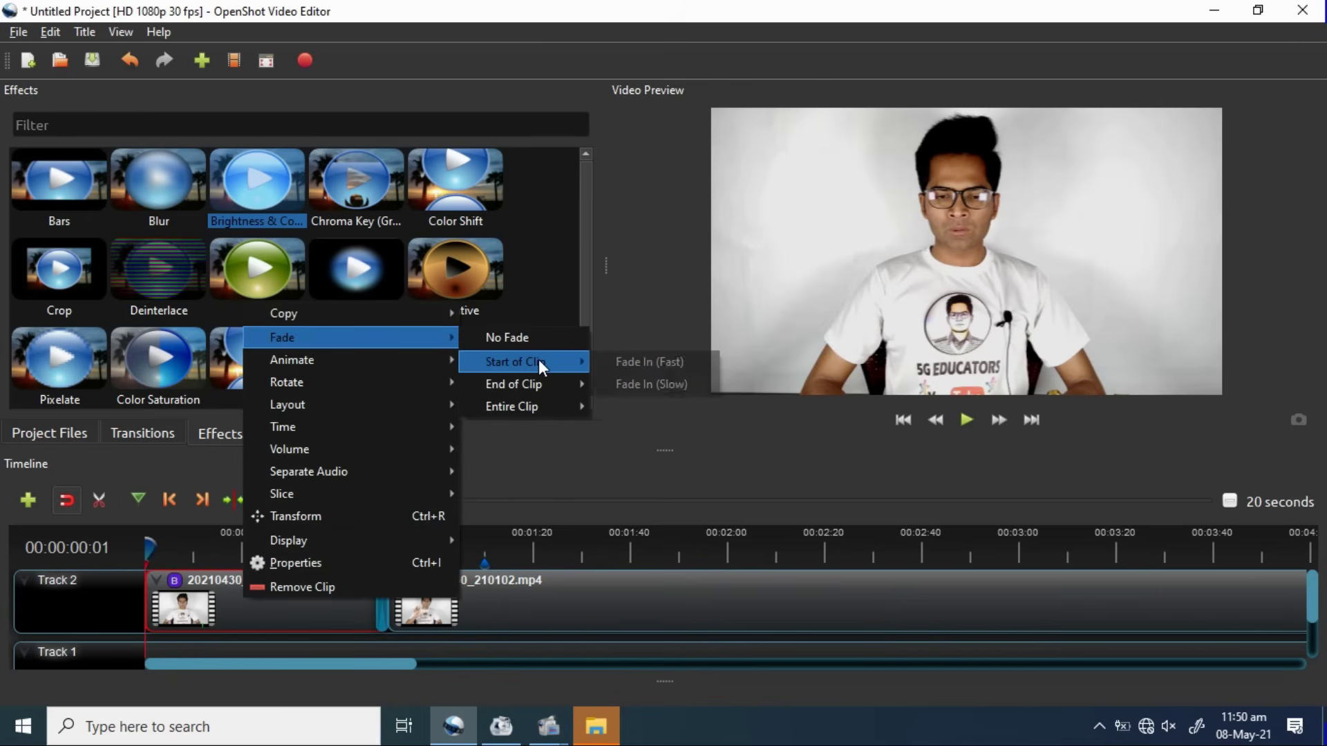
left_click(665, 384)
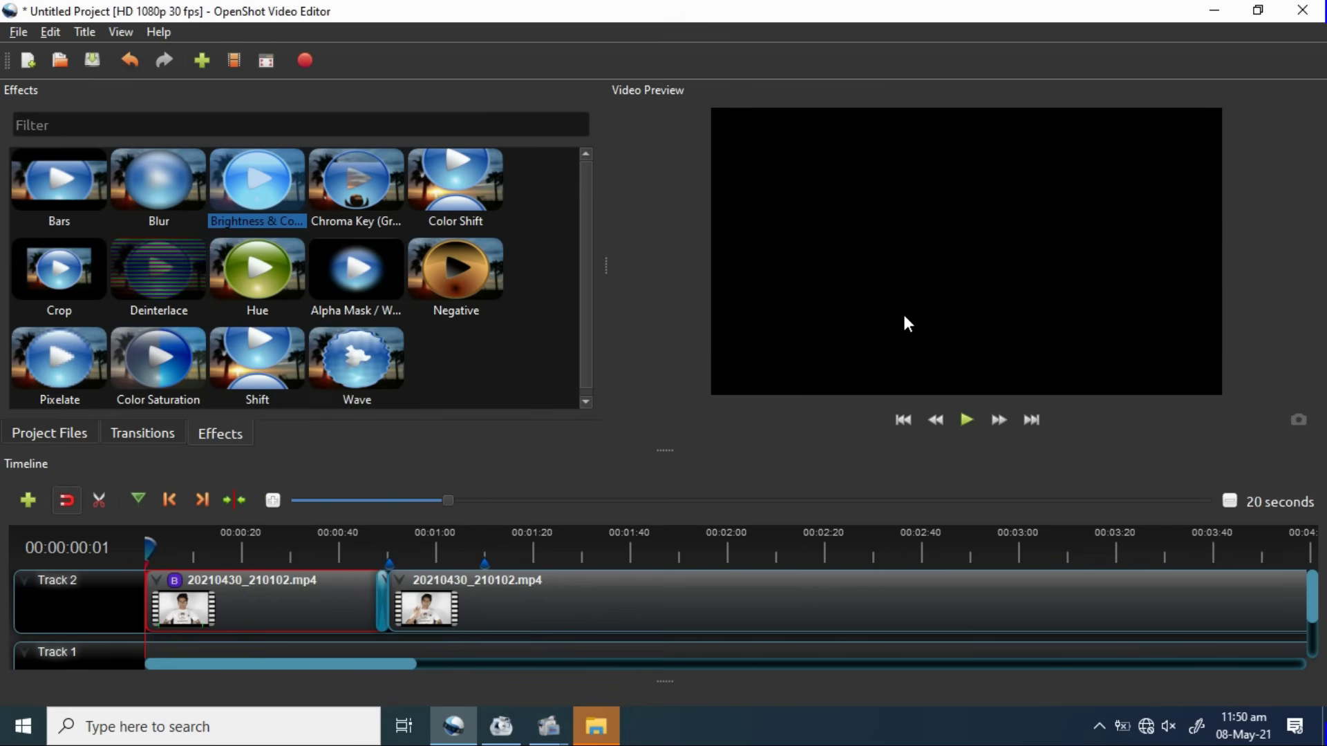
left_click(966, 422)
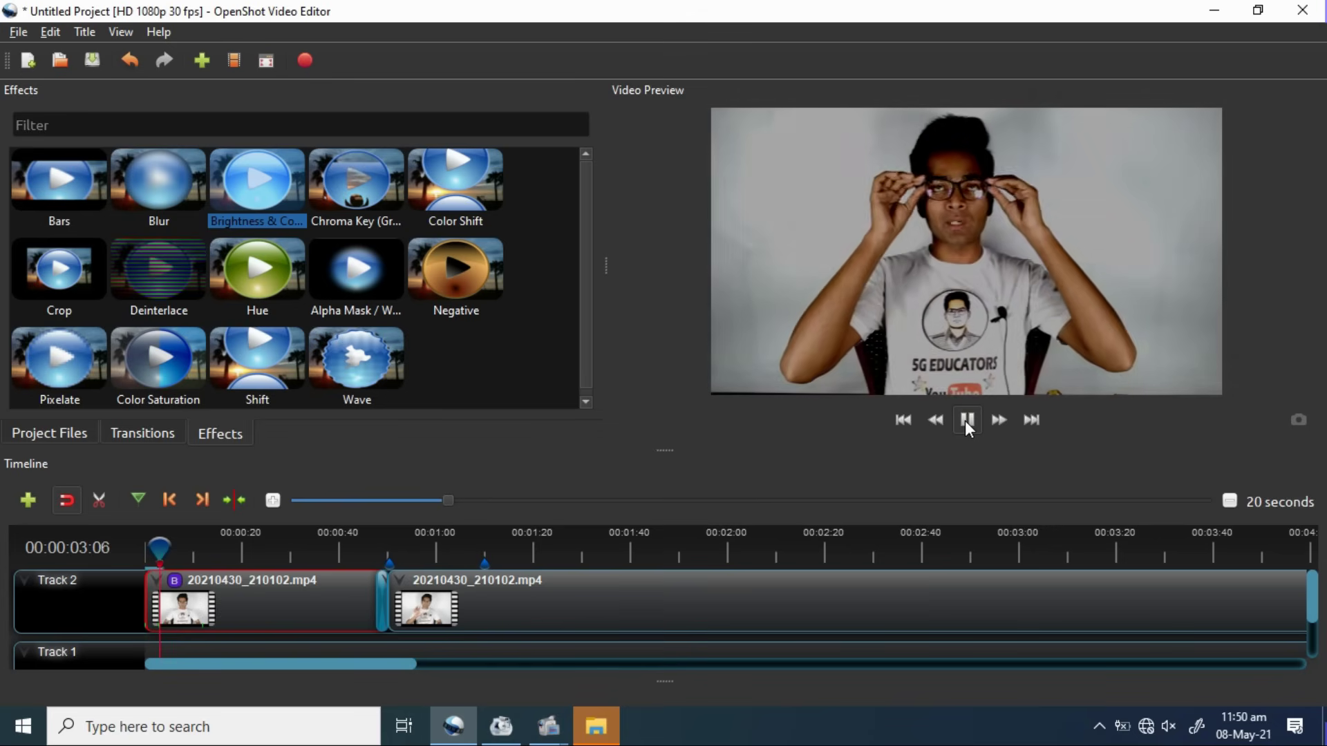
left_click(966, 420)
Step: Apply Fade Out (Slow) to the end of the first Track 2 clip and play its ending from about 00:00:46
right_click(271, 590)
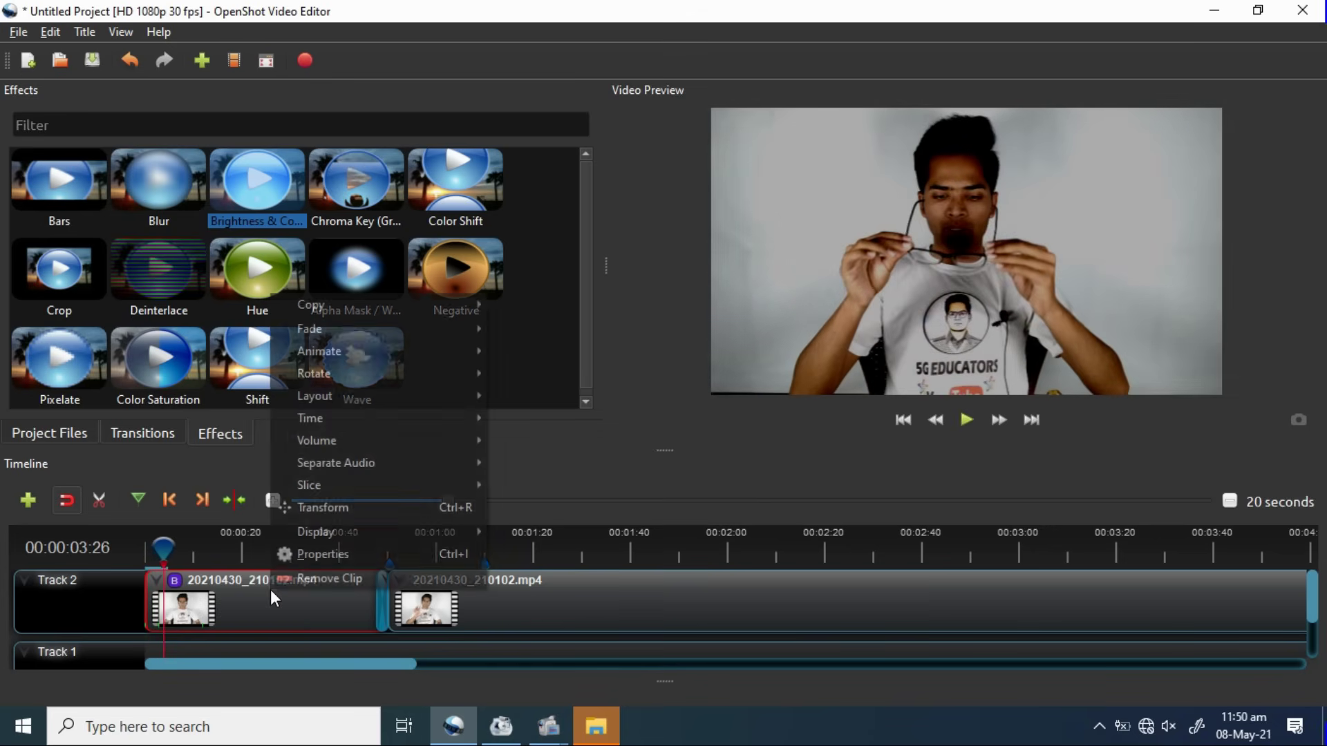
mouse_move(419, 329)
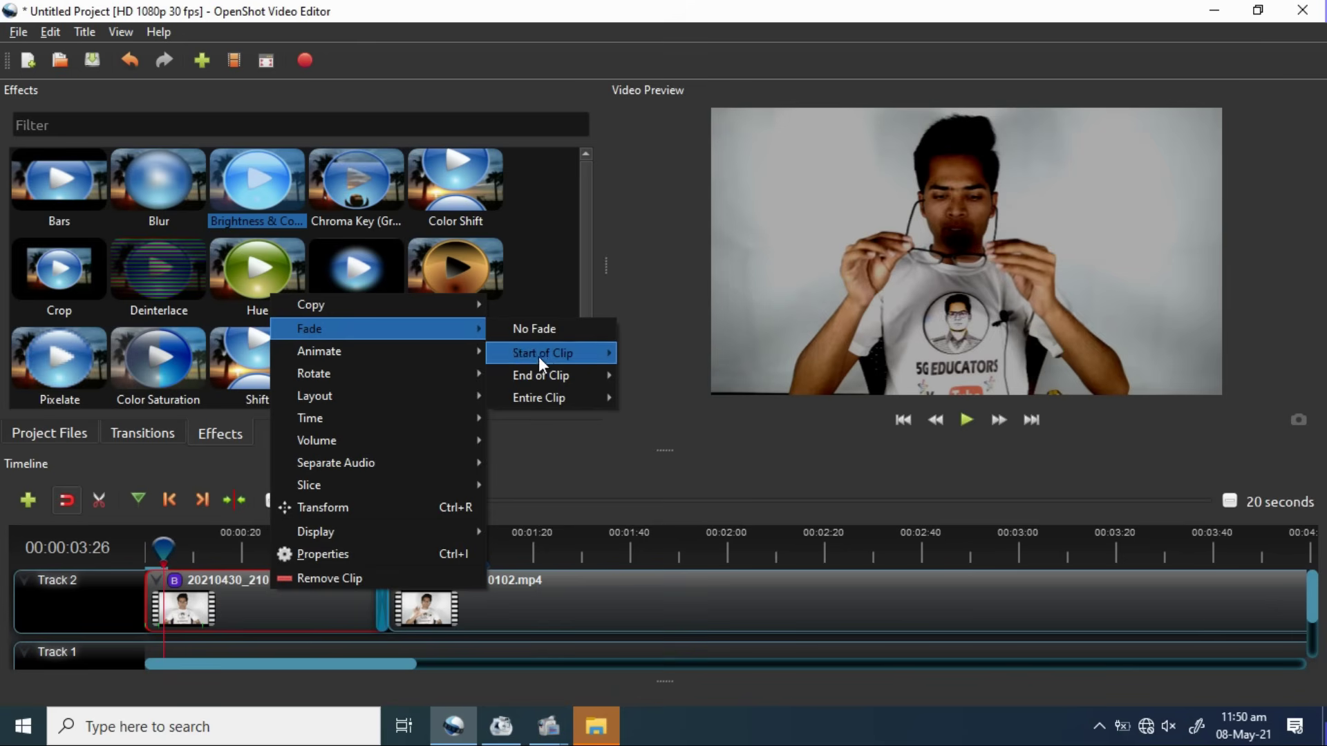
mouse_move(545, 384)
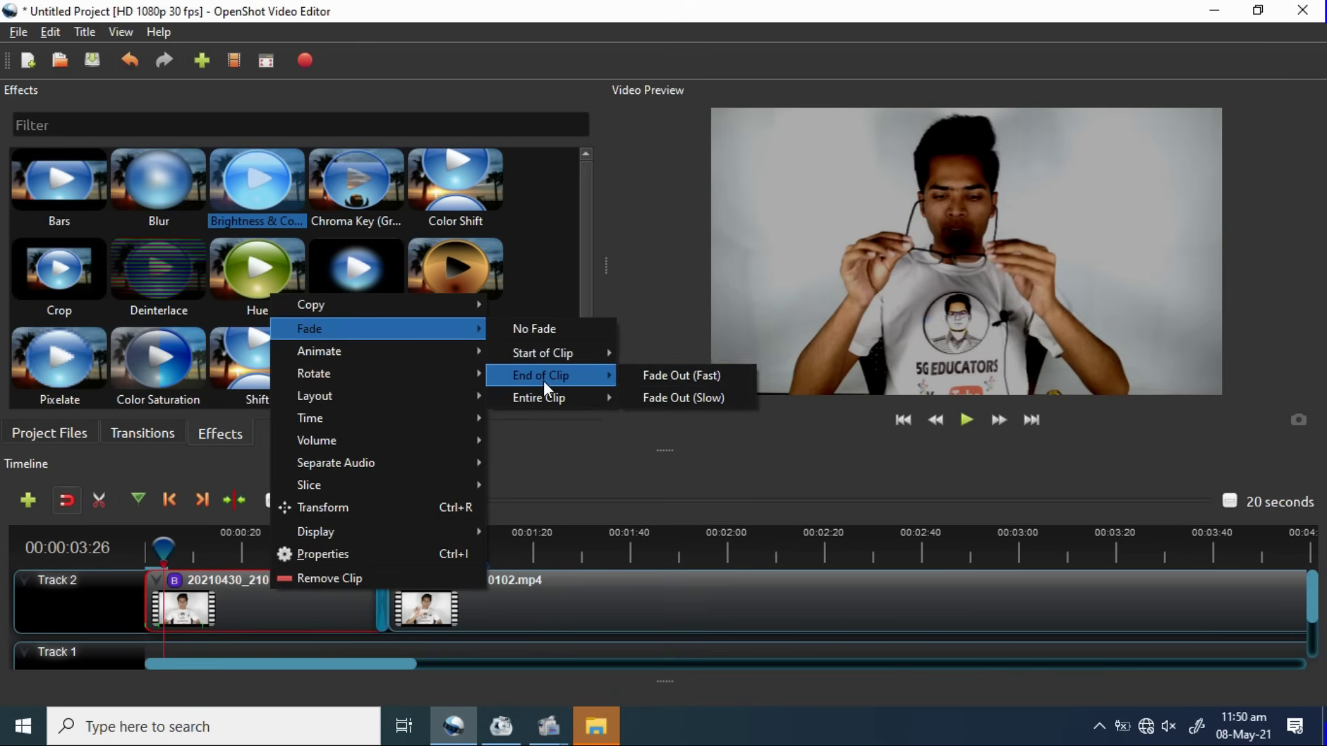
left_click(661, 394)
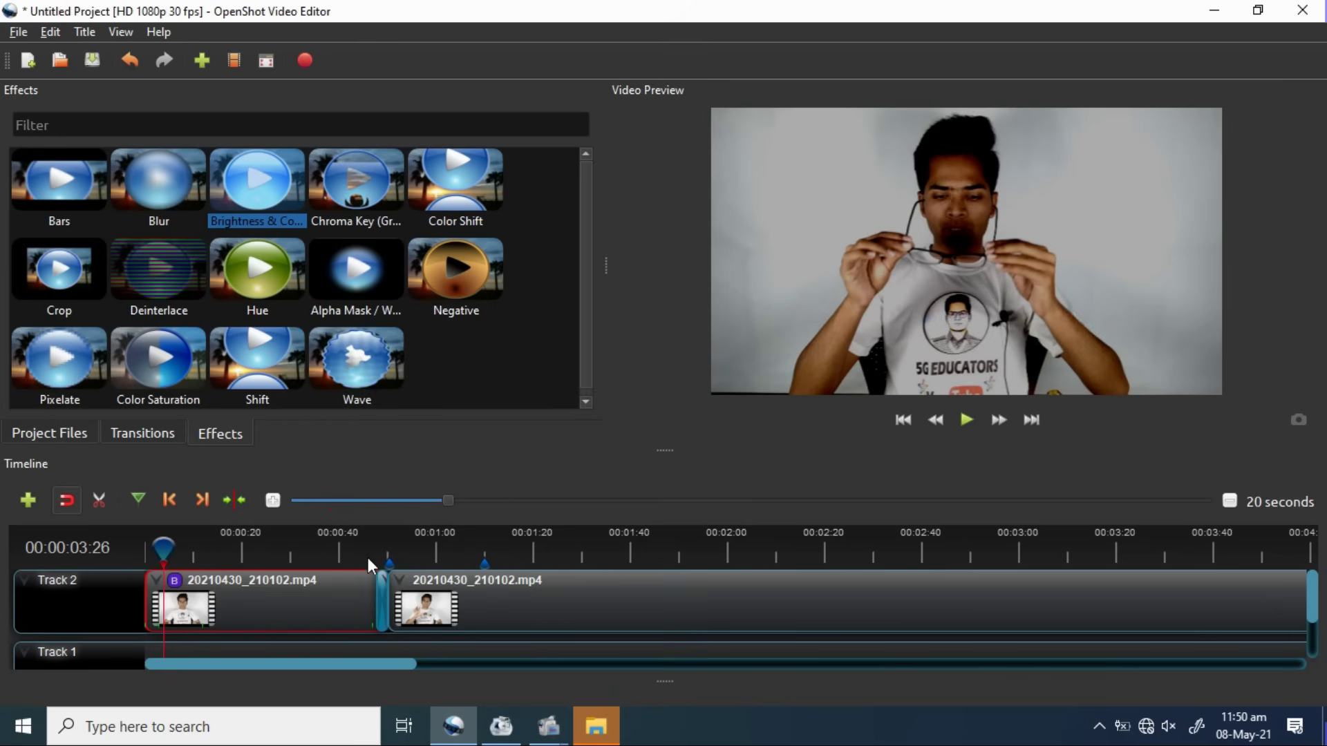
left_click_drag(368, 544, 359, 545)
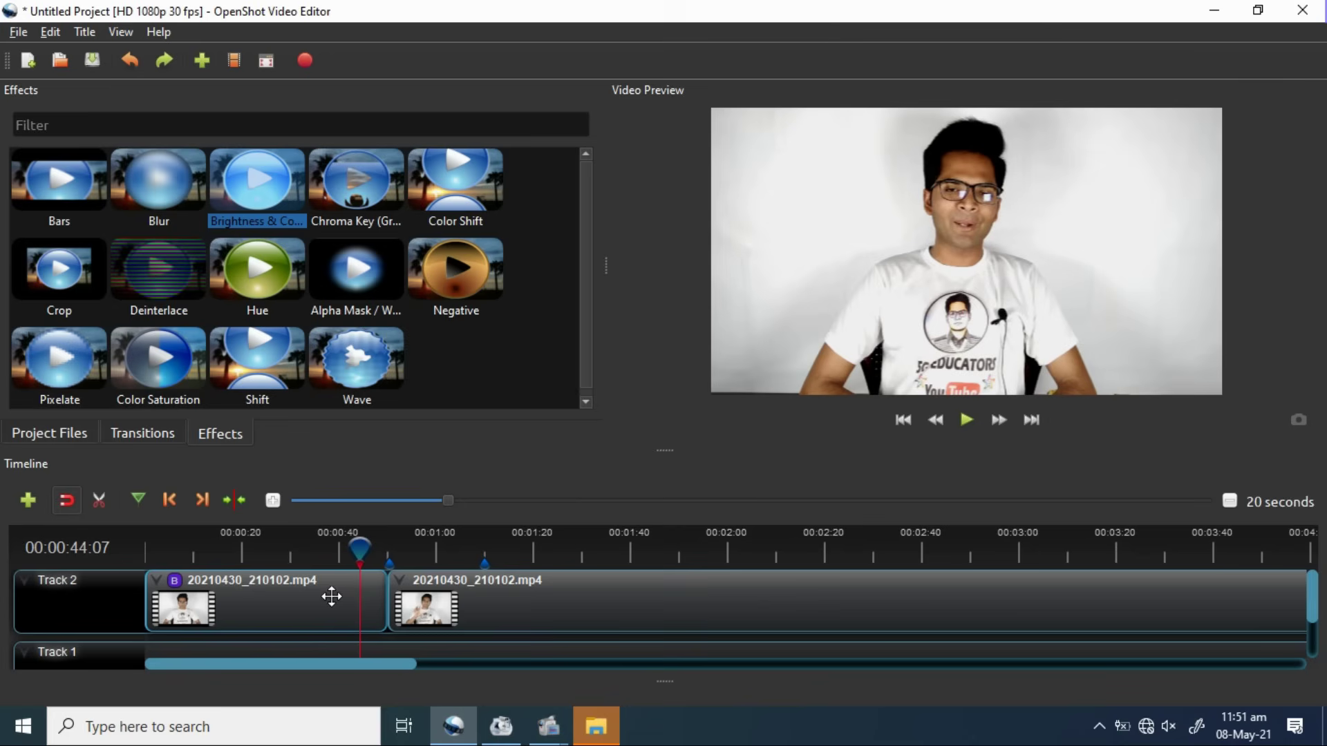
mouse_move(360, 543)
left_mouse_down()
mouse_move(267, 535)
mouse_move(382, 543)
mouse_move(370, 548)
left_mouse_up()
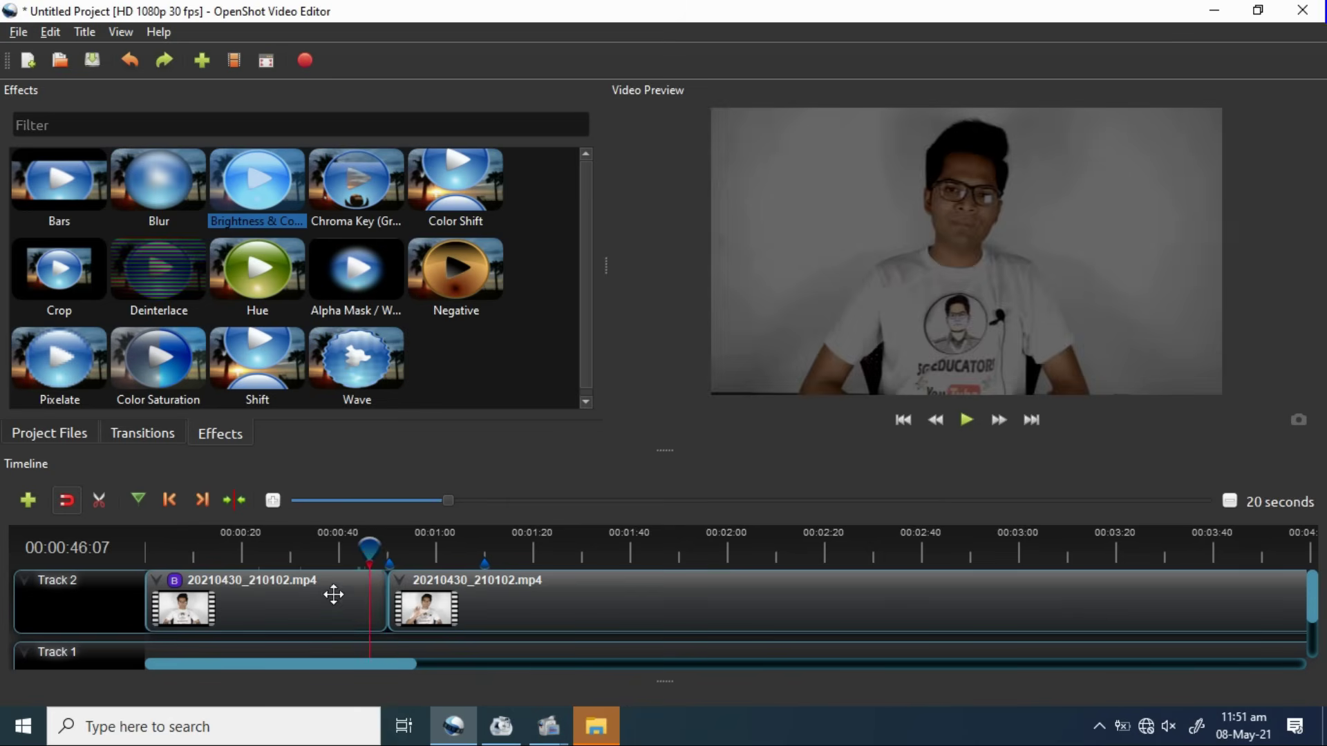
key("space")
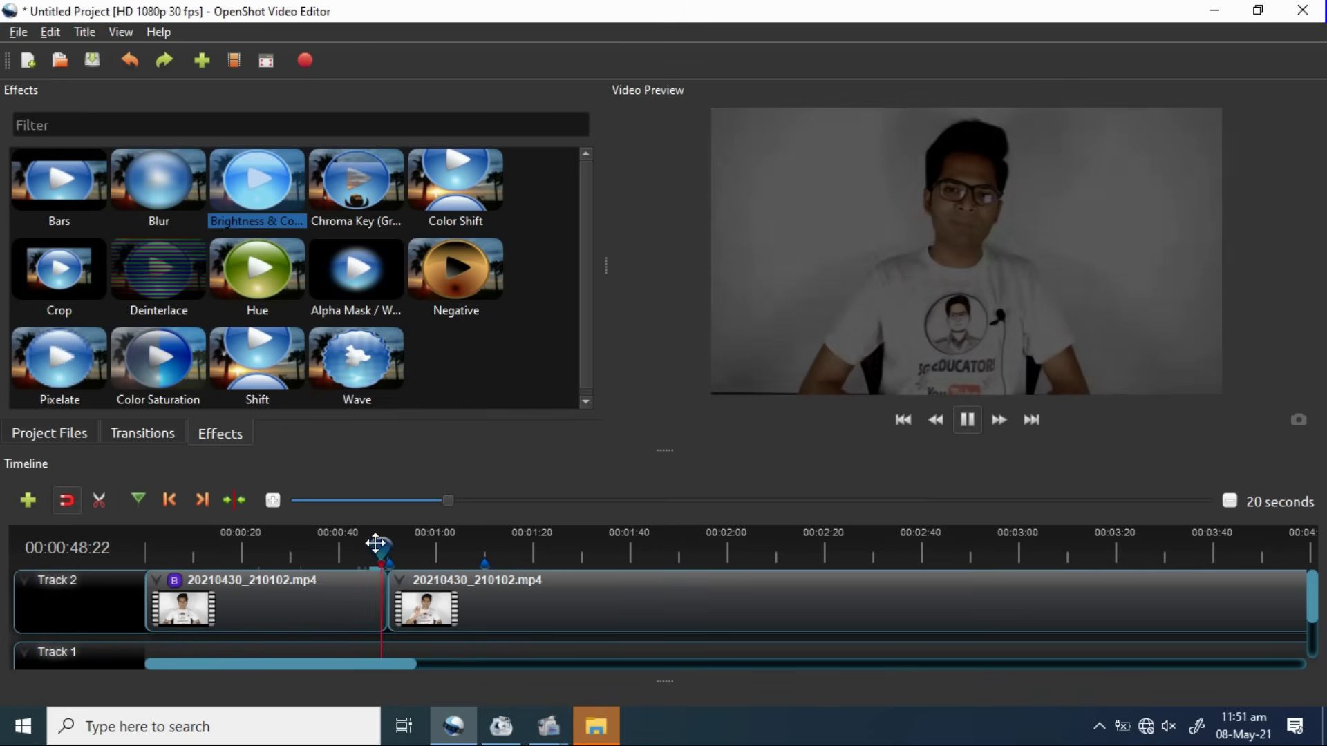
key("space")
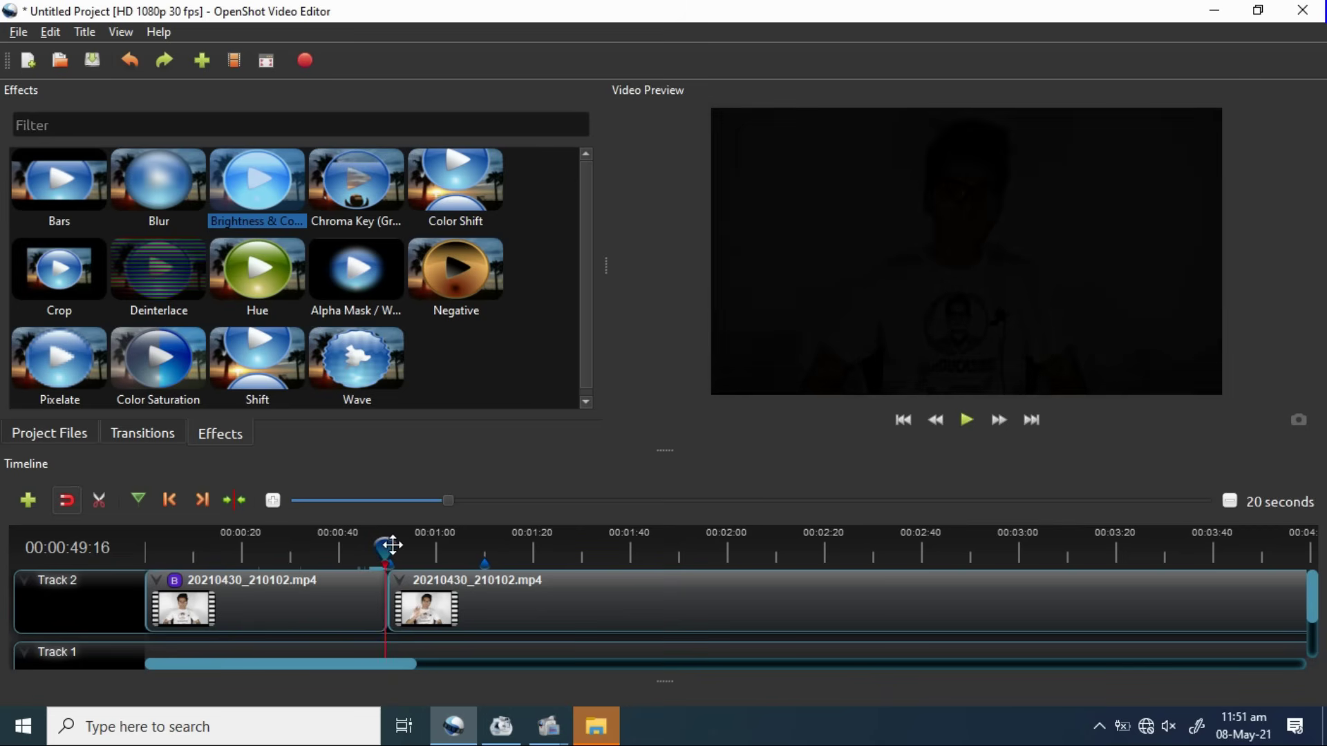
Step: Add the Zoom Out (150% to 100%) animation to the start of the first Track 2 clip
left_click_drag(385, 544, 274, 553)
right_click(322, 585)
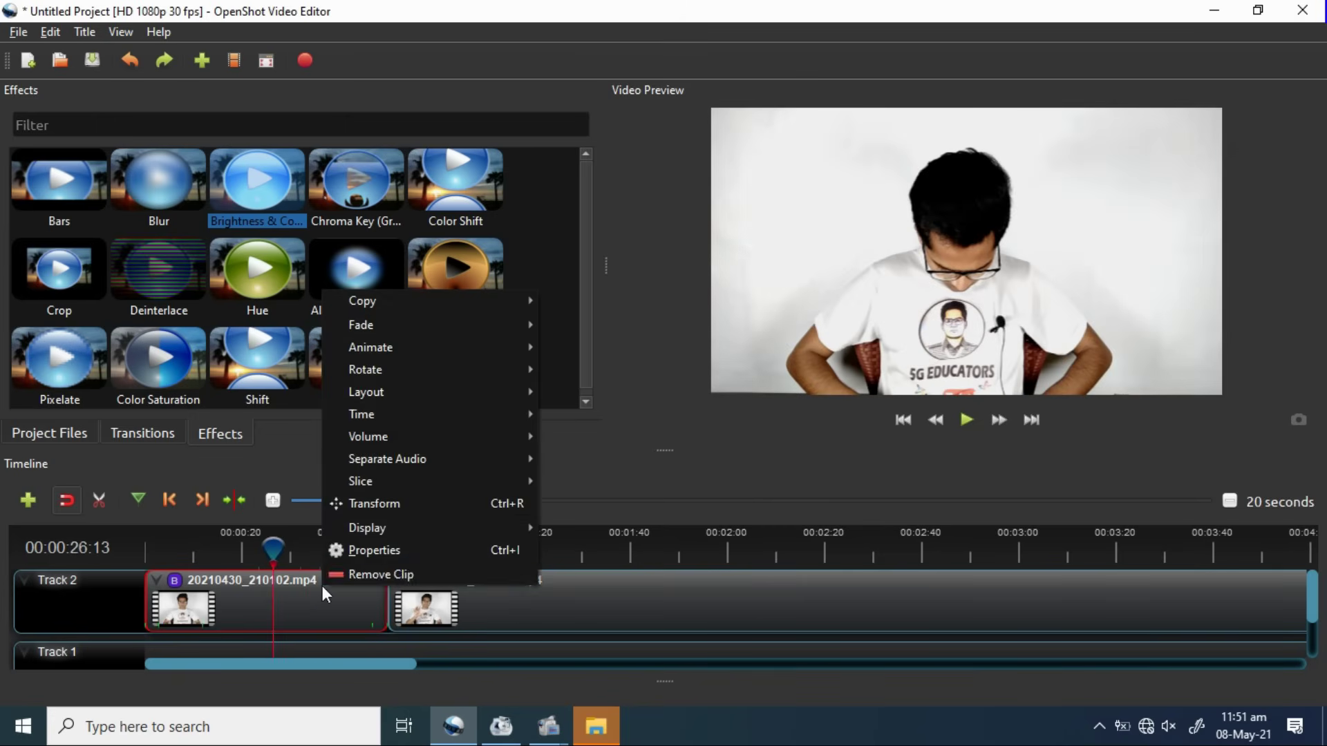
mouse_move(471, 344)
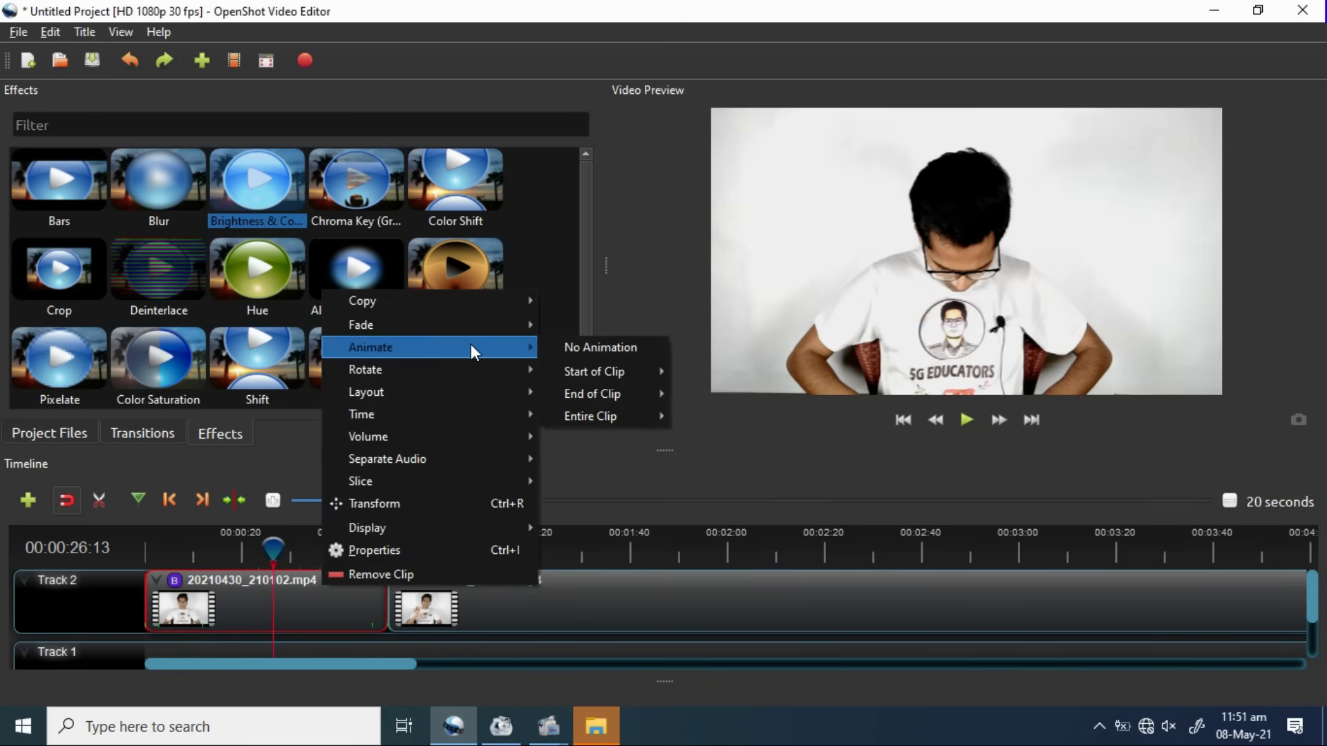
mouse_move(592, 373)
mouse_move(762, 373)
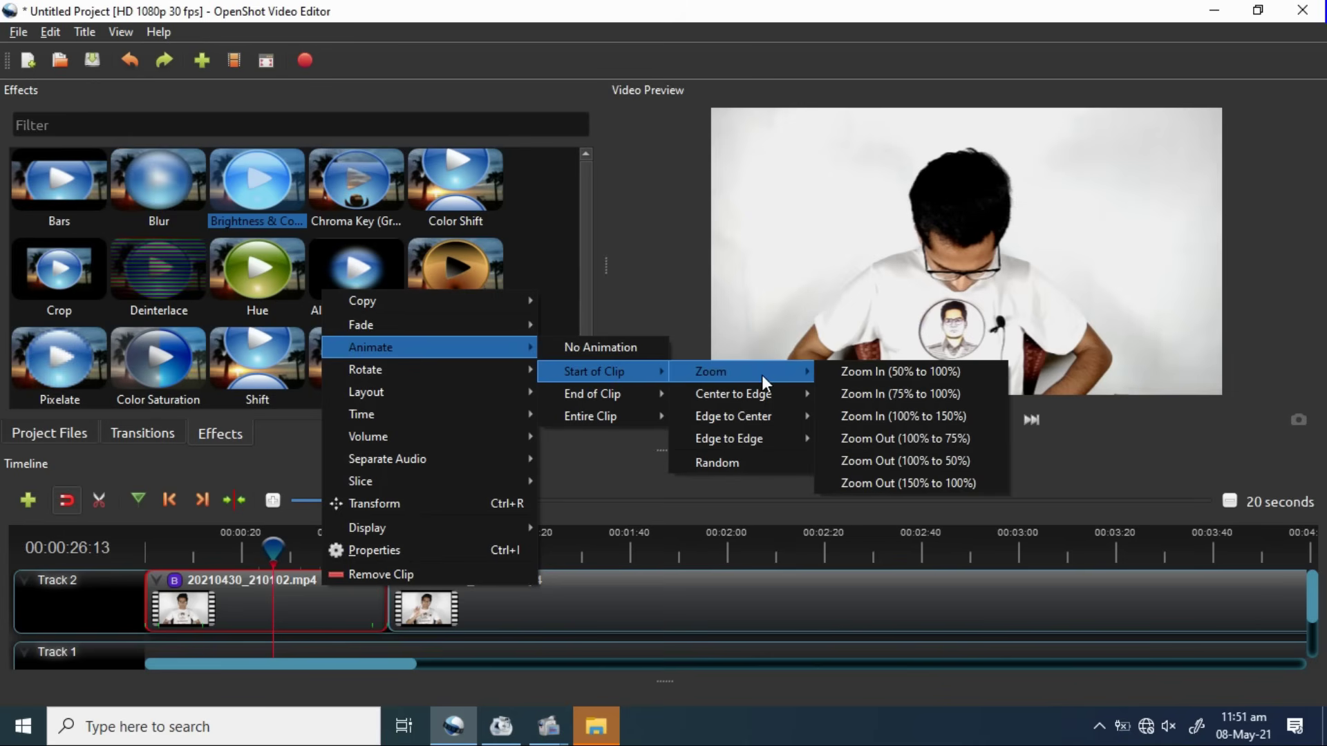
left_click(896, 477)
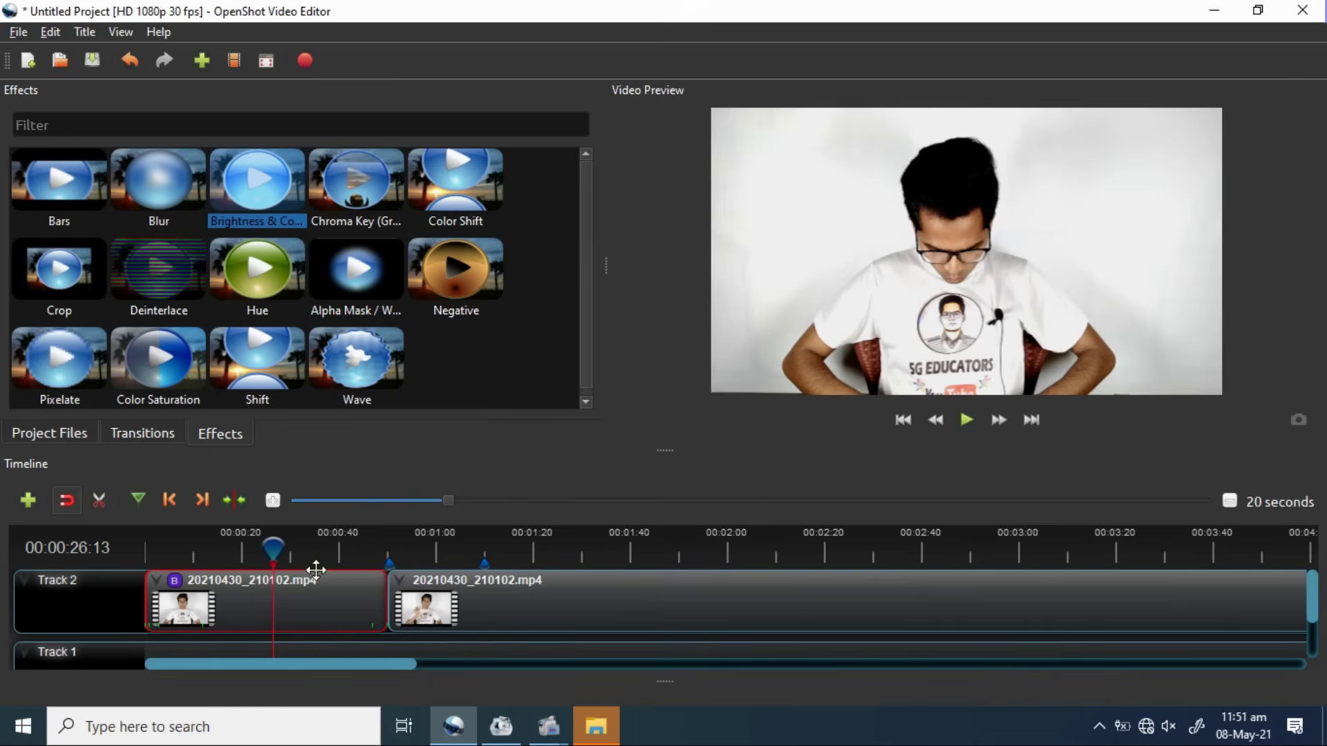
Step: Return the playhead to the clip's beginning, reapply the Zoom Out (150% to 100%) start animation, and preview it
left_click_drag(277, 552, 144, 547)
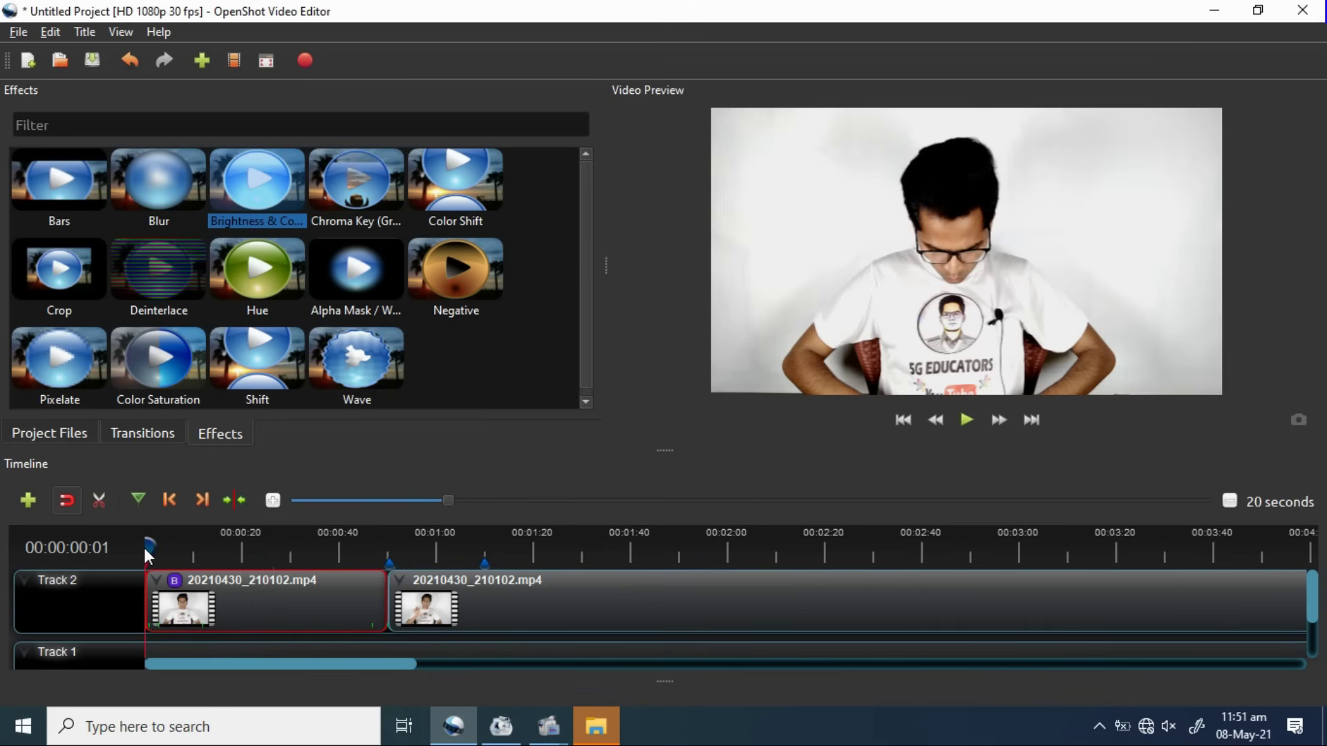
right_click(252, 586)
mouse_move(367, 359)
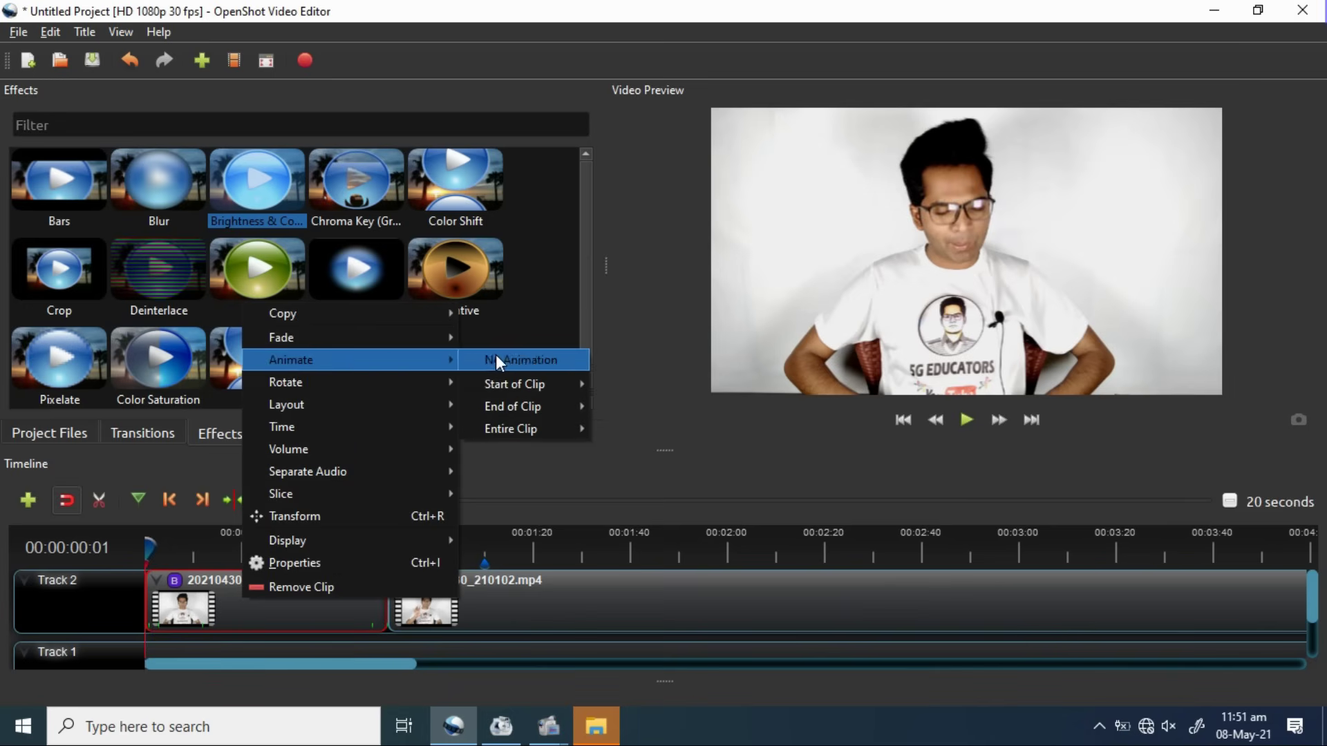
mouse_move(527, 383)
mouse_move(655, 383)
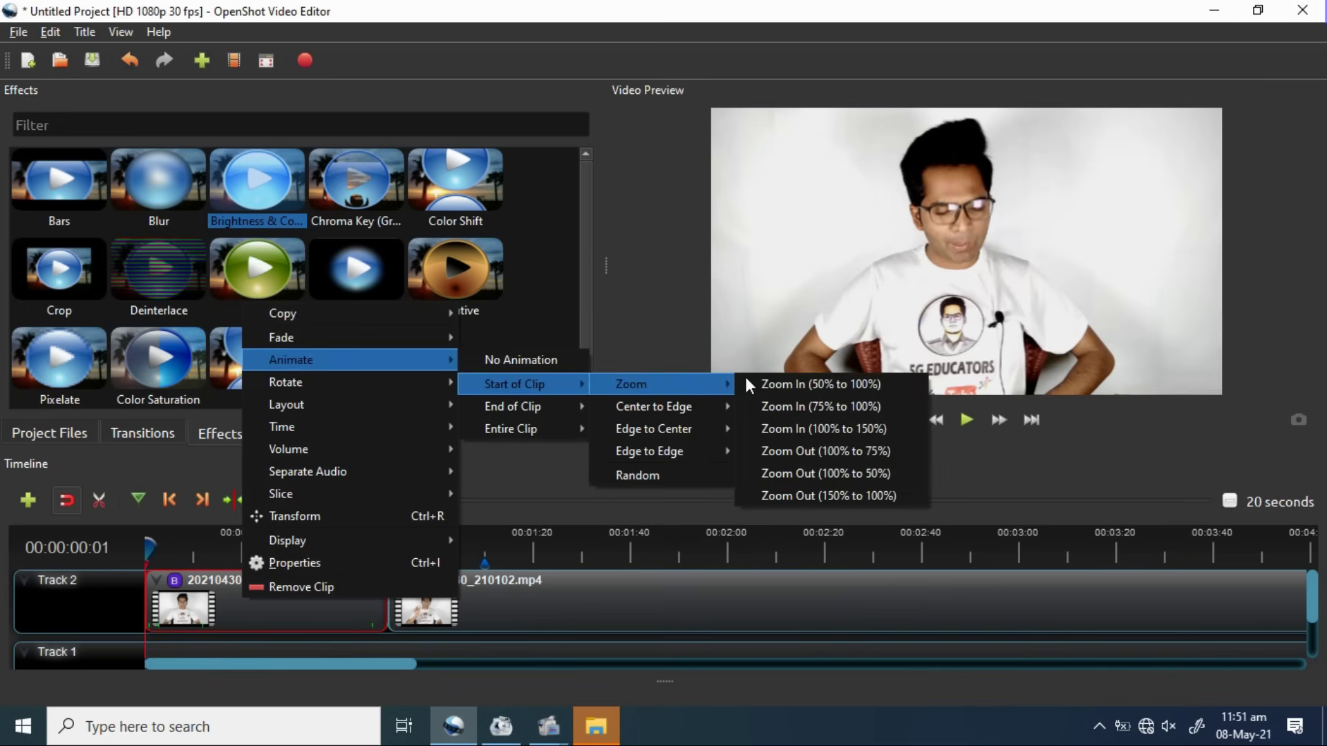
left_click(886, 497)
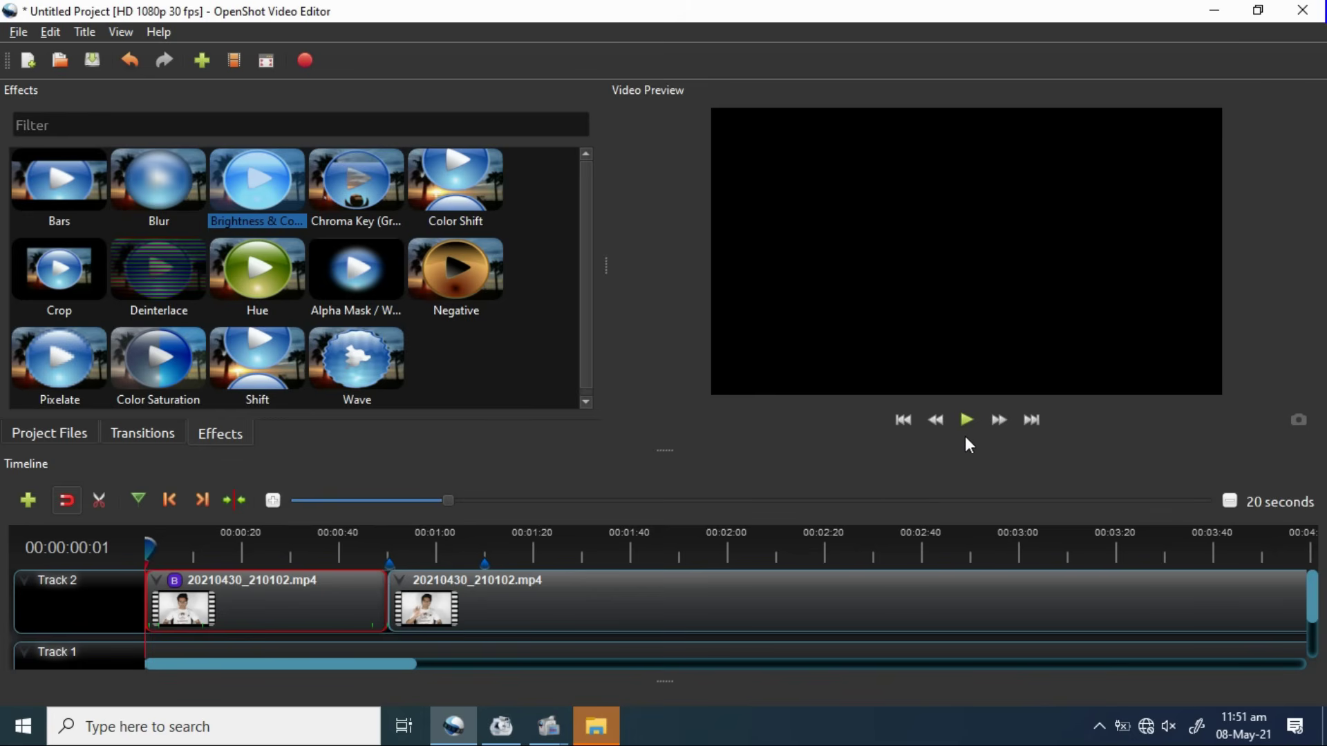
left_click(966, 419)
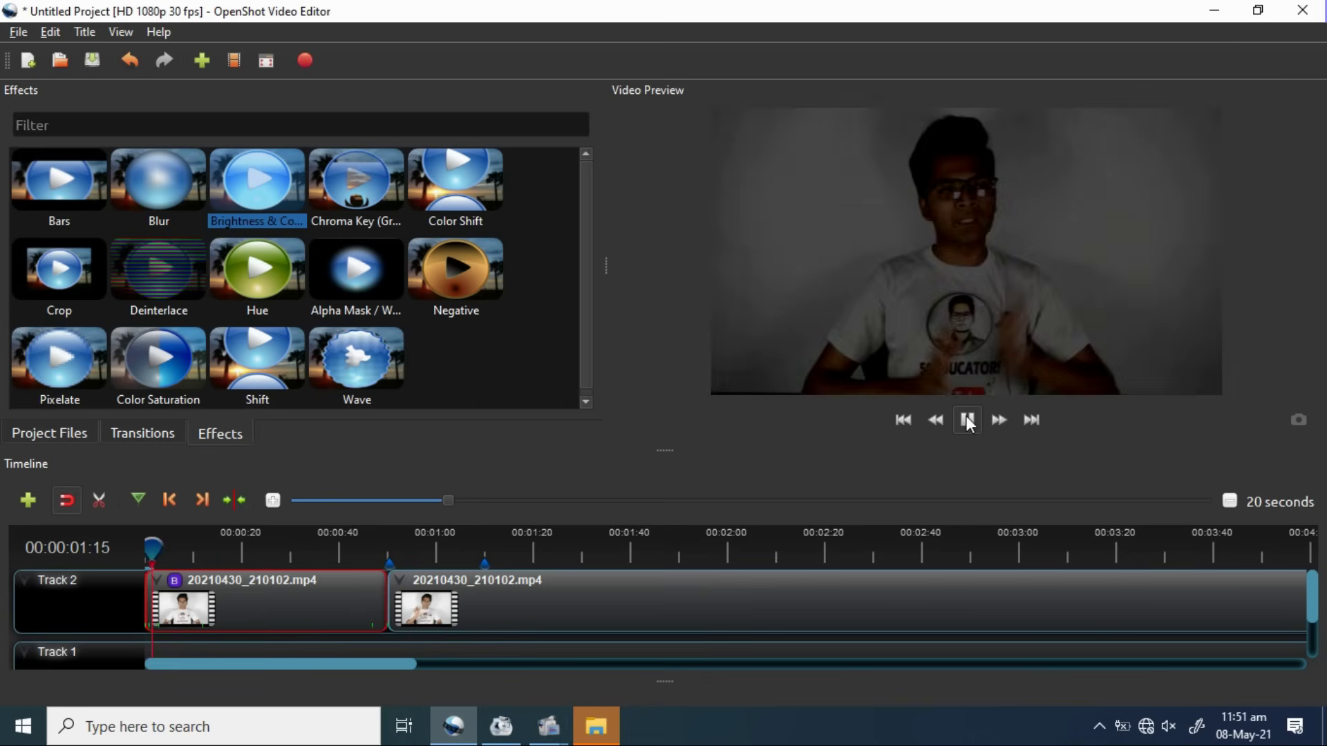
left_click(967, 419)
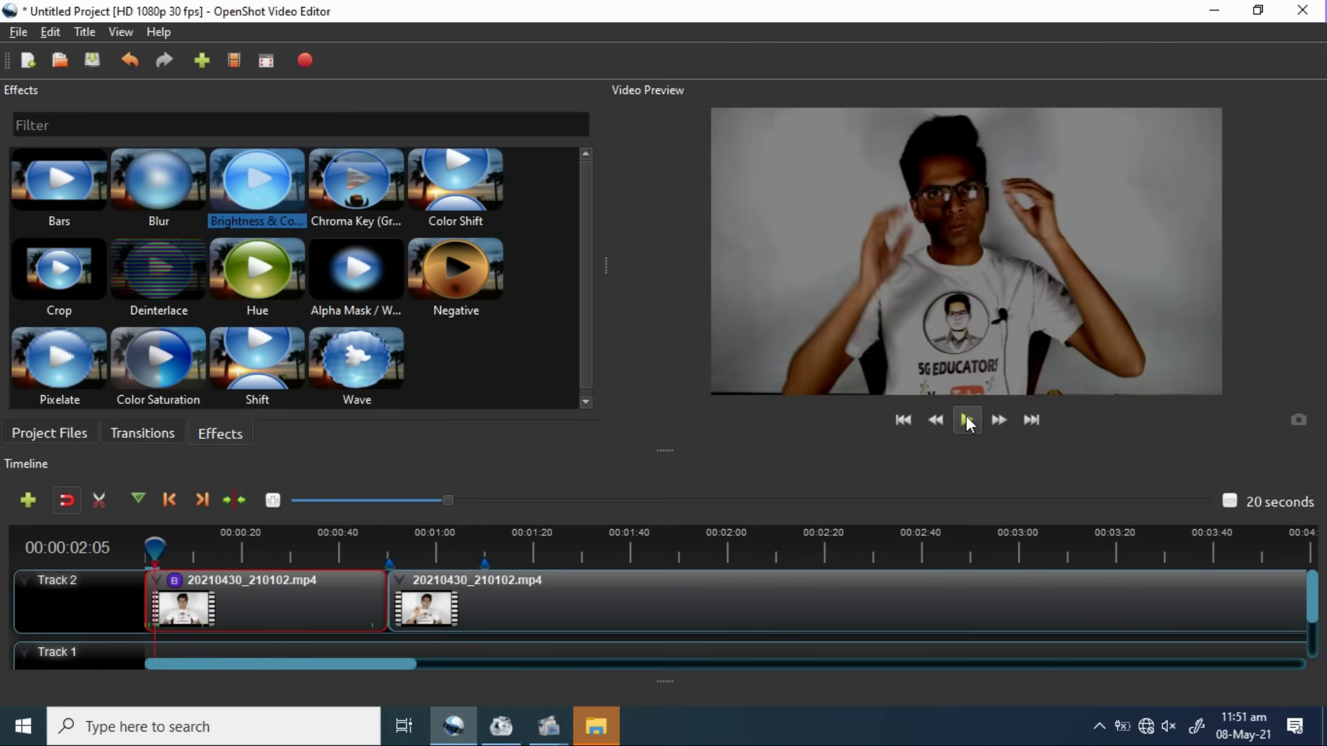
left_click(967, 419)
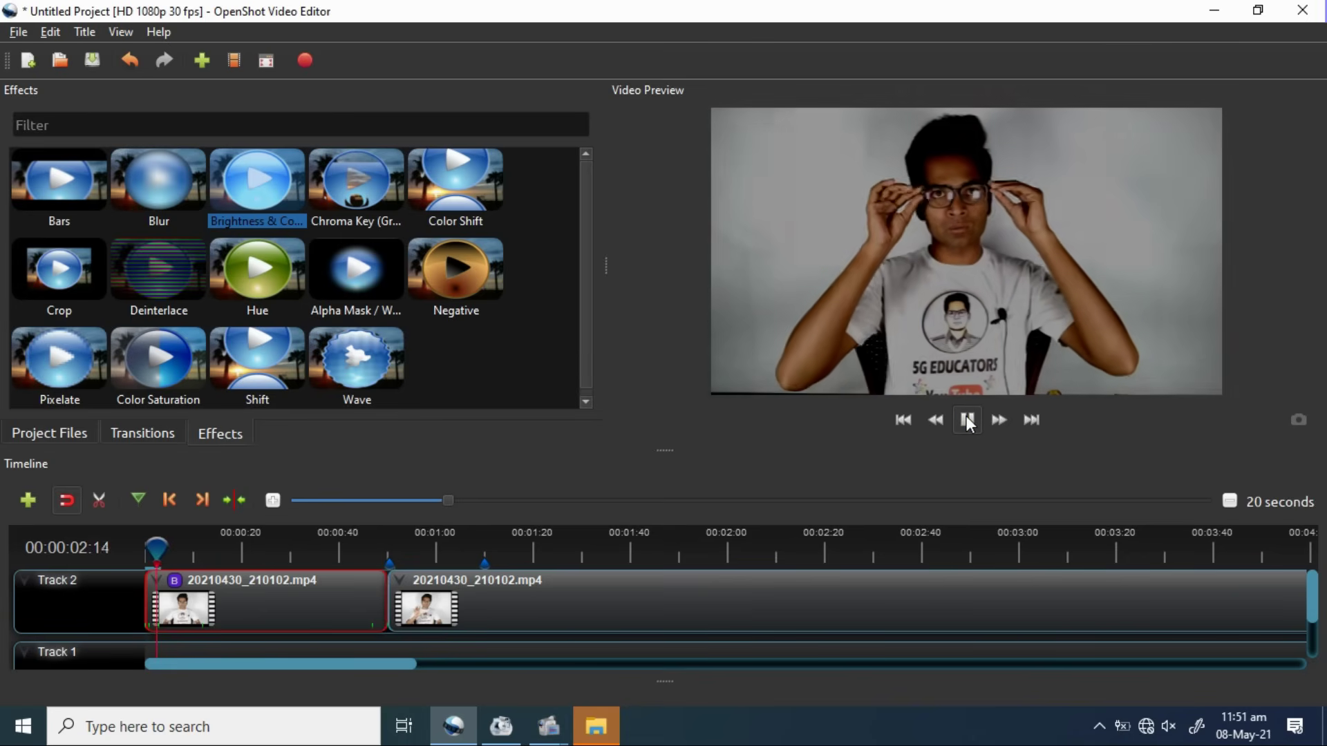
Step: Apply a zoom animation to the start of the first Track 2 clip and preview it from the beginning
left_click(967, 420)
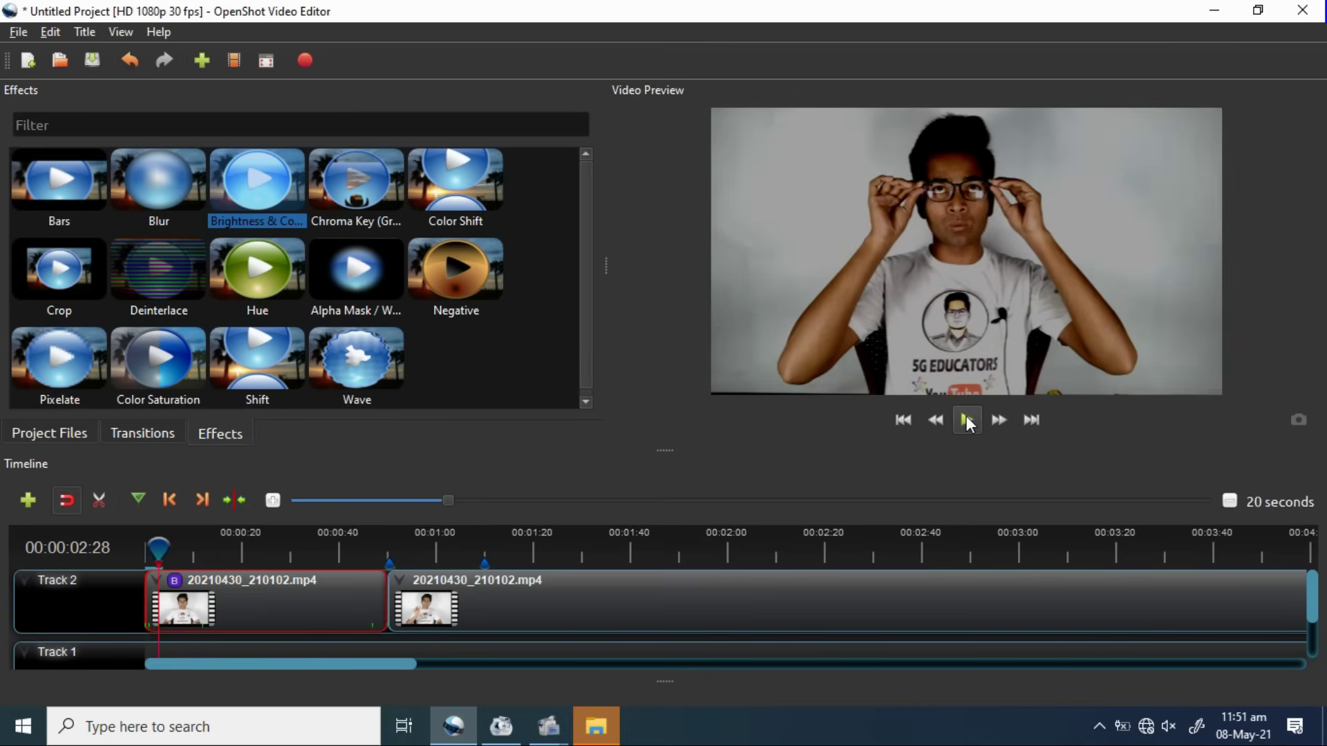
right_click(229, 599)
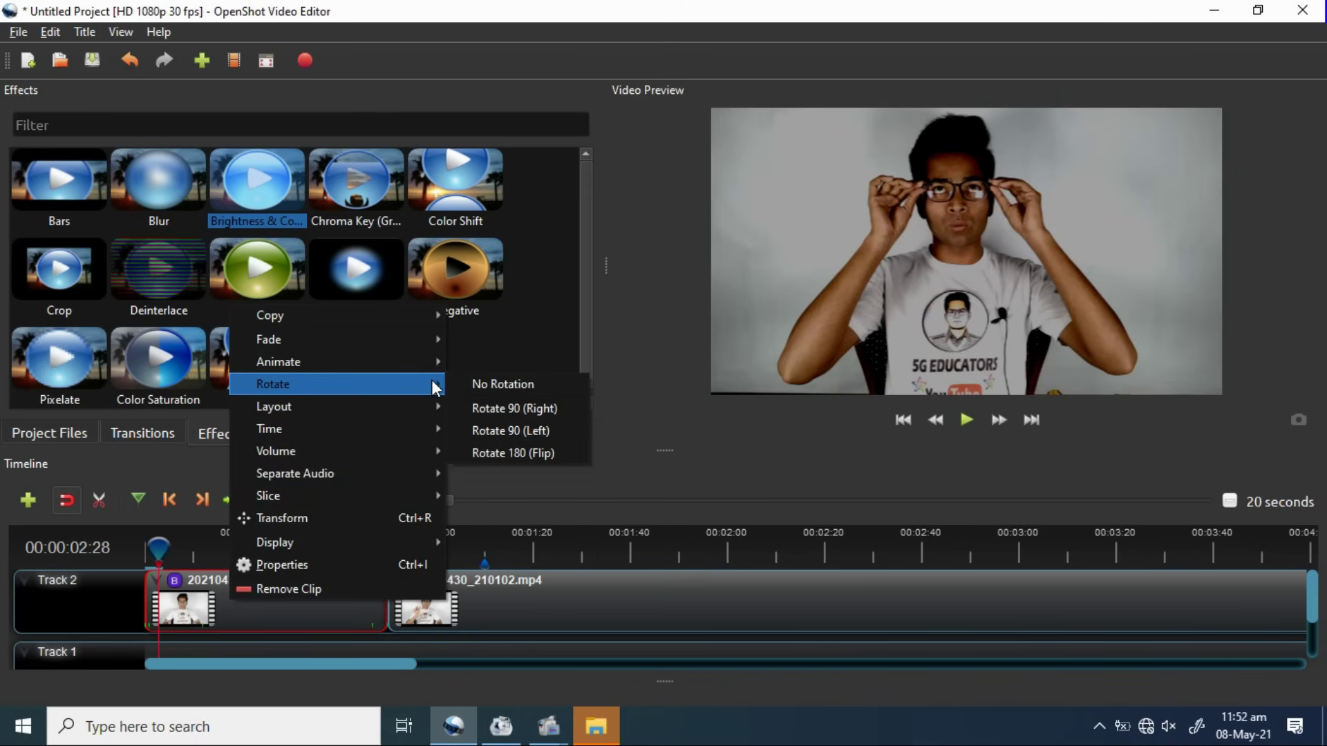
mouse_move(434, 362)
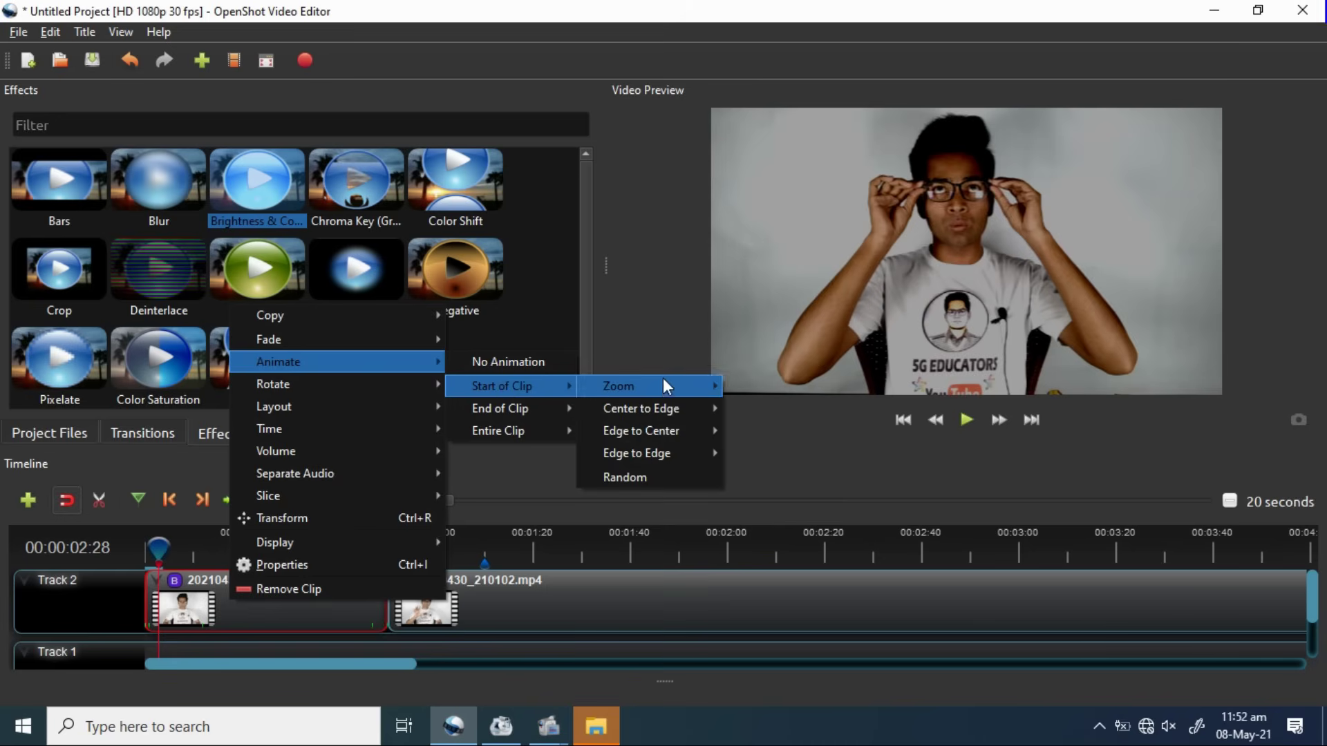
left_click(798, 387)
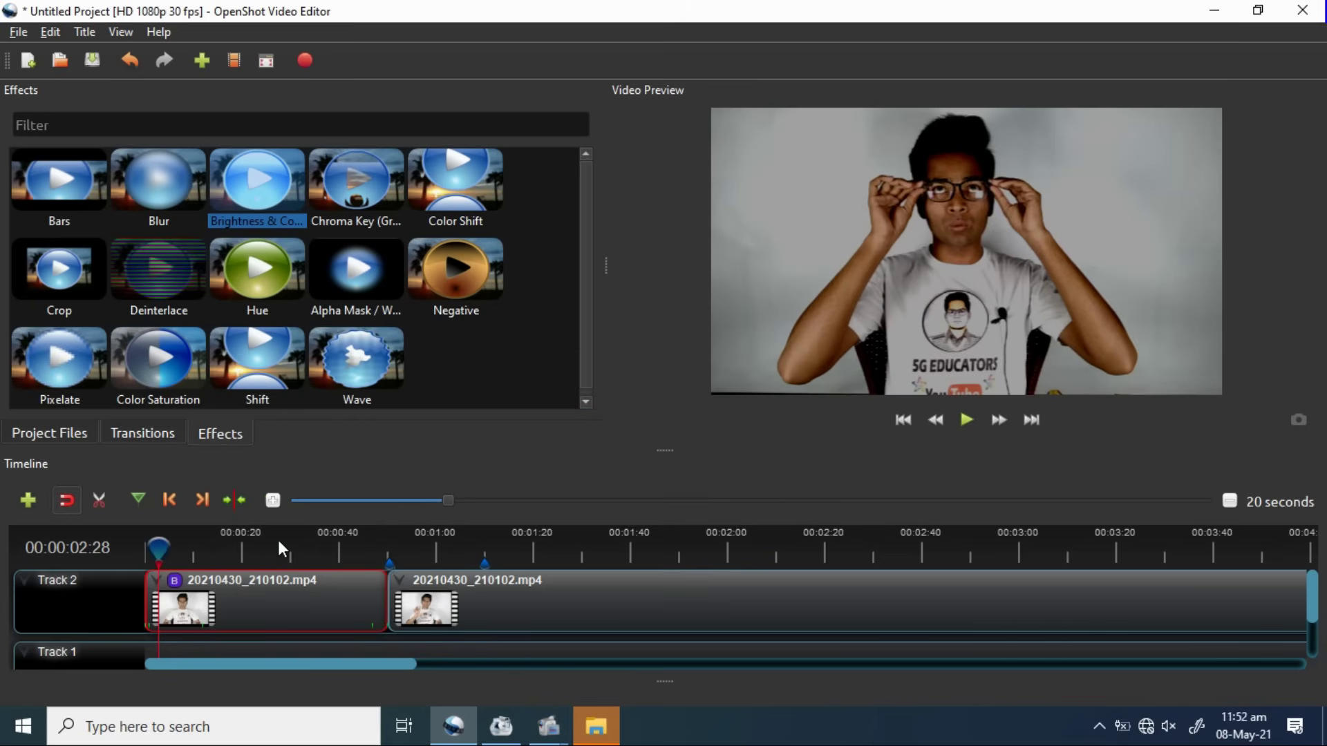
left_click_drag(161, 548, 147, 548)
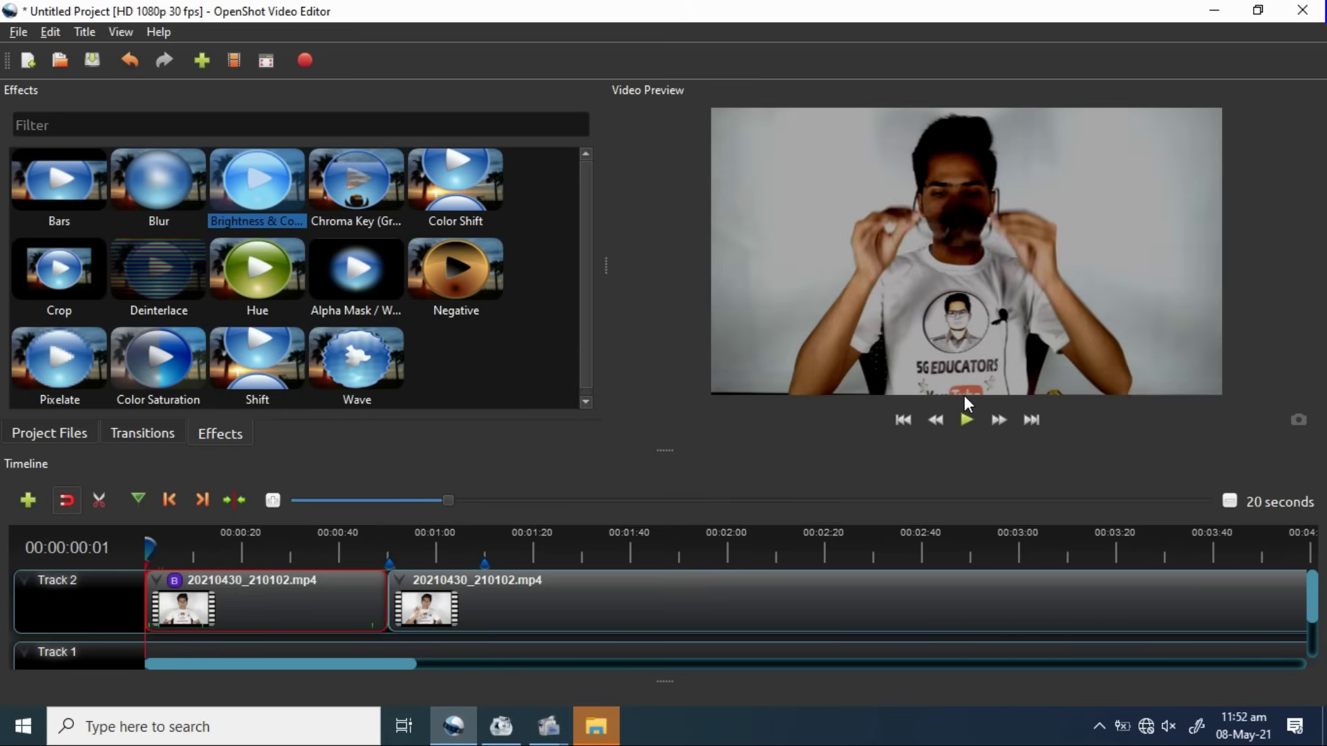
left_click(977, 417)
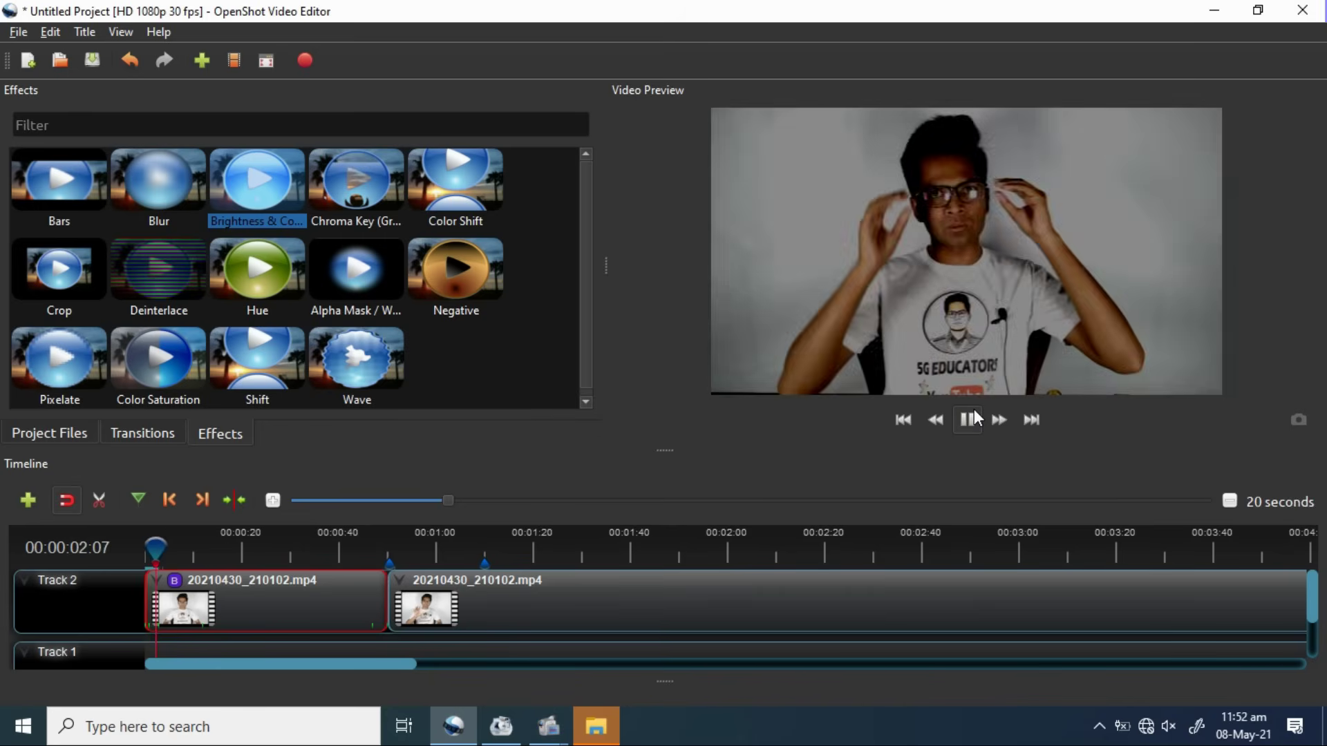
left_click(976, 417)
Step: Remove the fades from the first Track 2 clip and preview it from the beginning
right_click(289, 598)
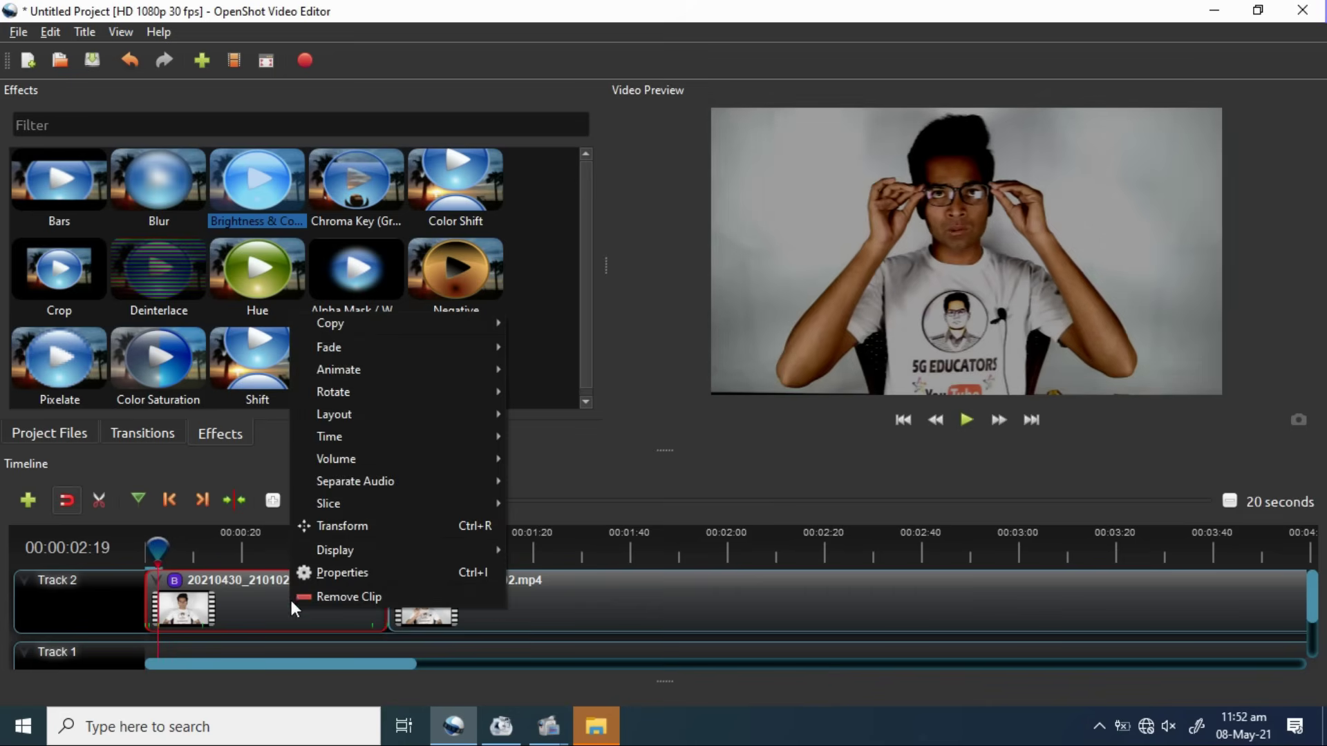
mouse_move(435, 366)
mouse_move(414, 347)
left_click(589, 340)
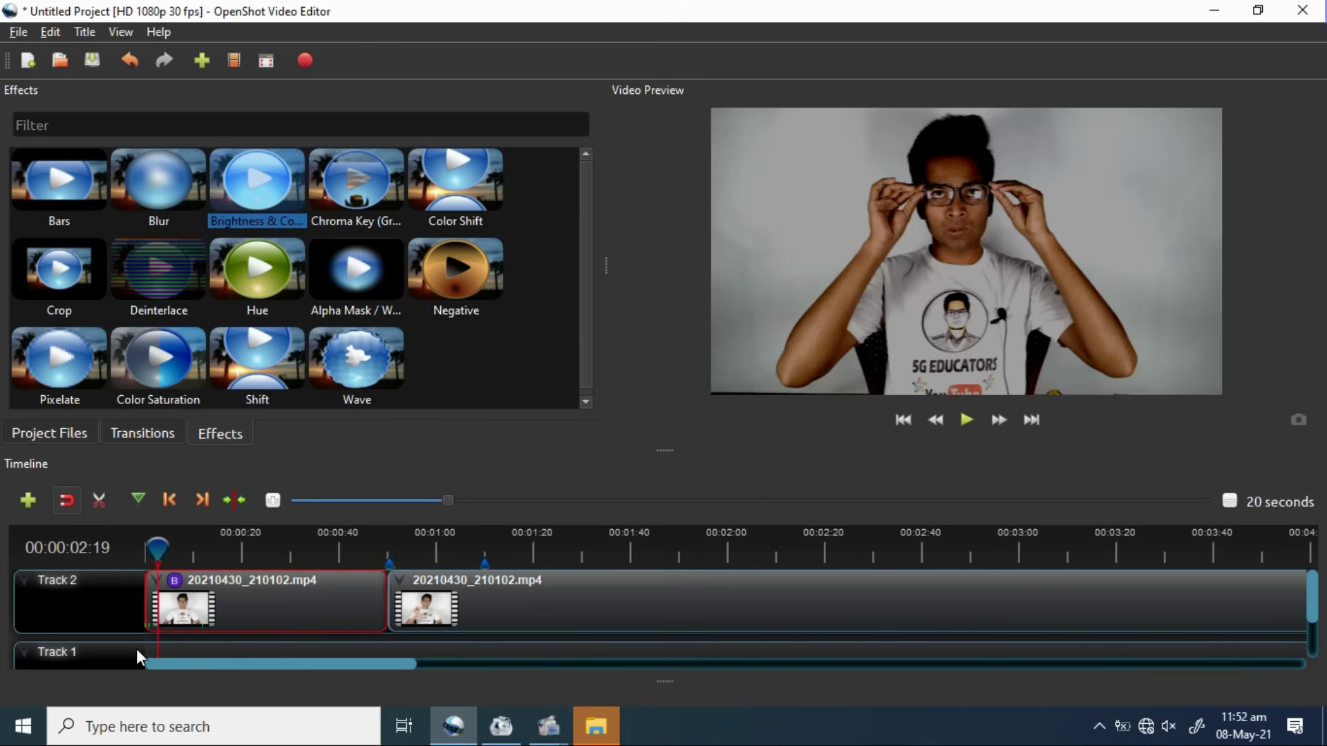
right_click(232, 596)
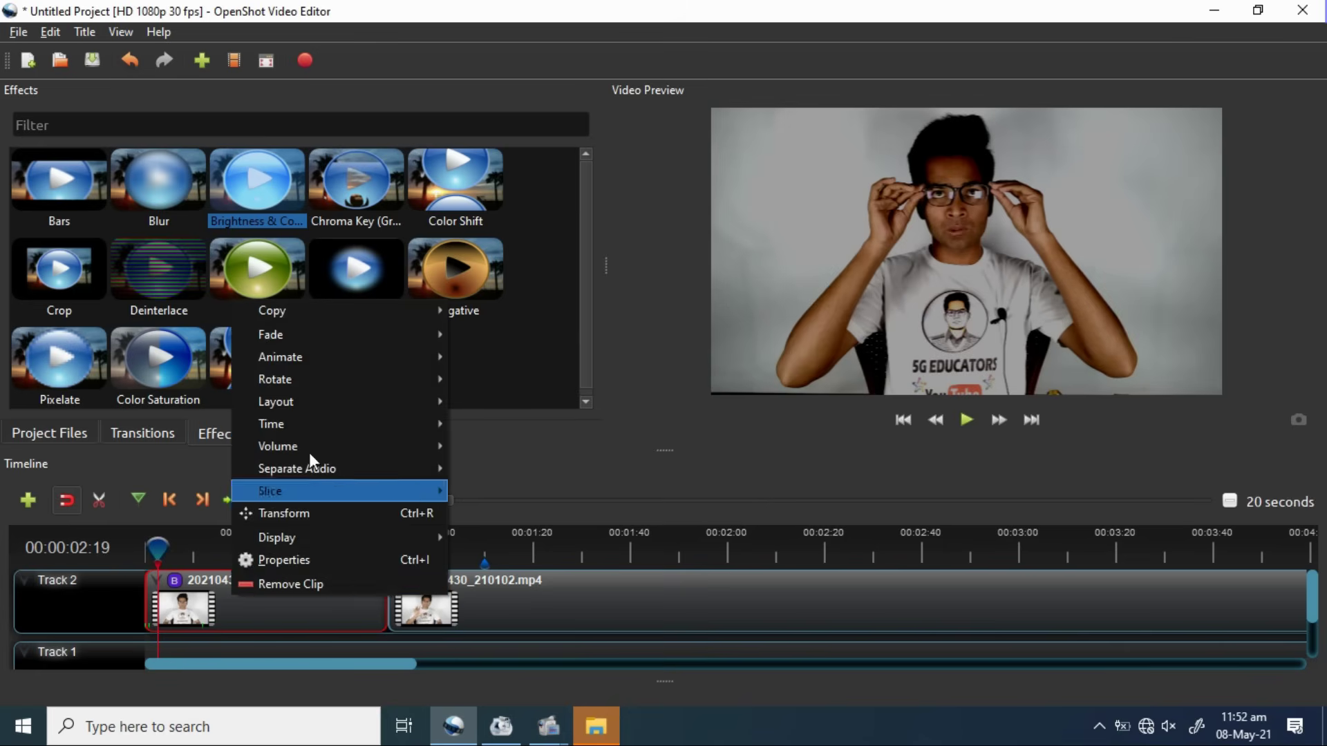
mouse_move(409, 328)
left_click(469, 332)
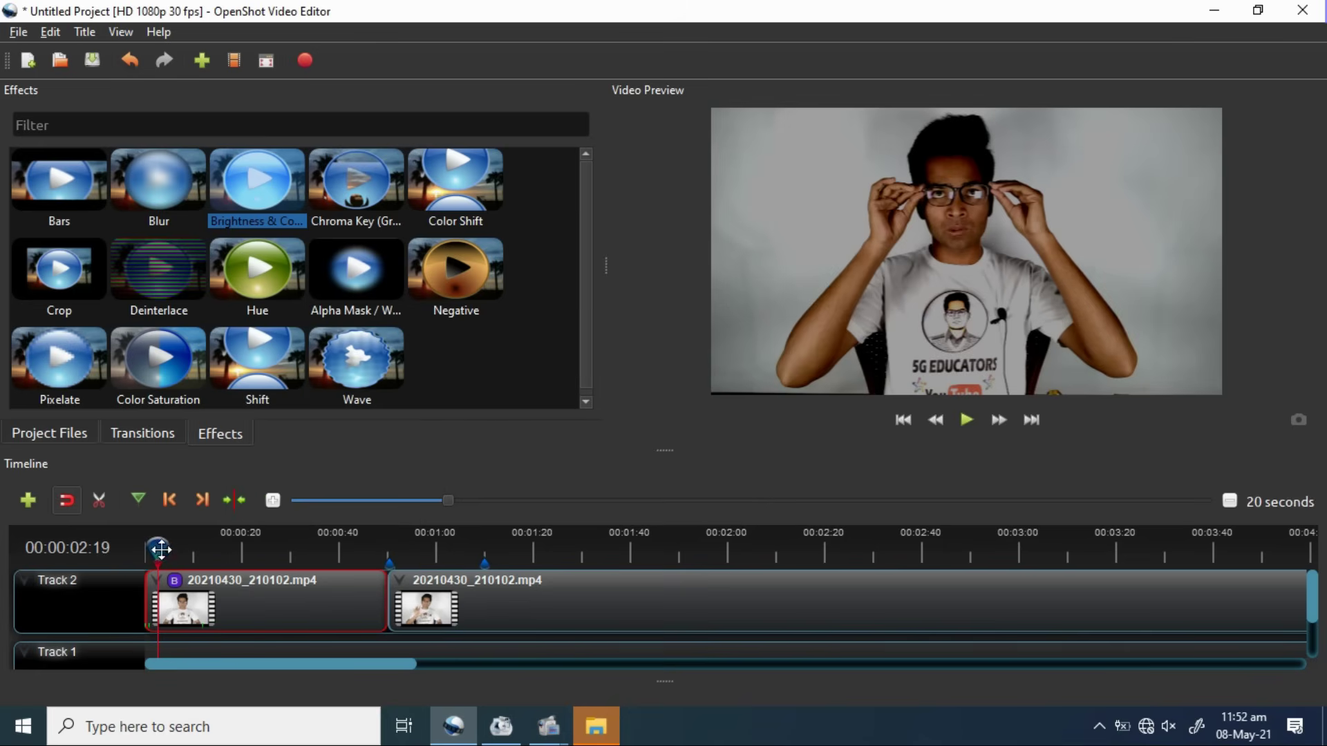
left_click_drag(158, 549, 127, 556)
left_click(966, 420)
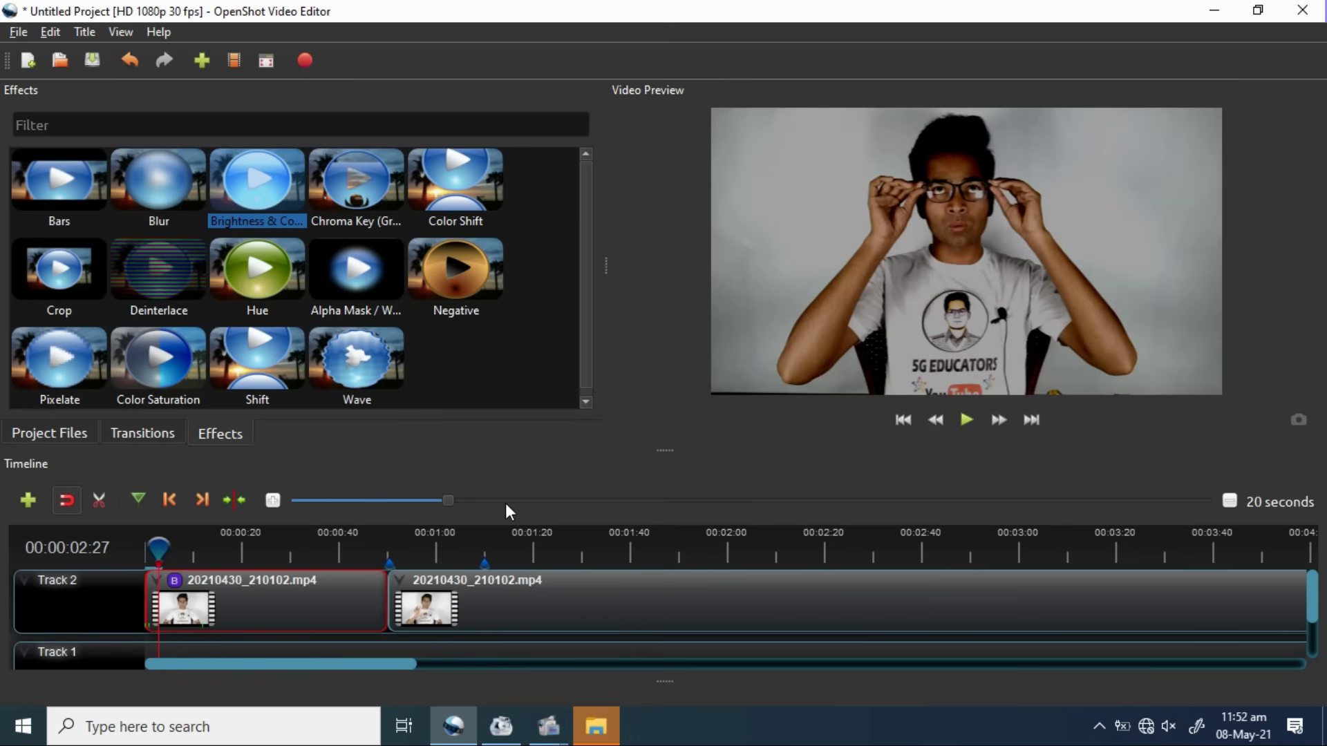
Step: Examine the rotation, time, volume and audio separation options available for the first Track 2 clip
right_click(339, 614)
mouse_move(423, 401)
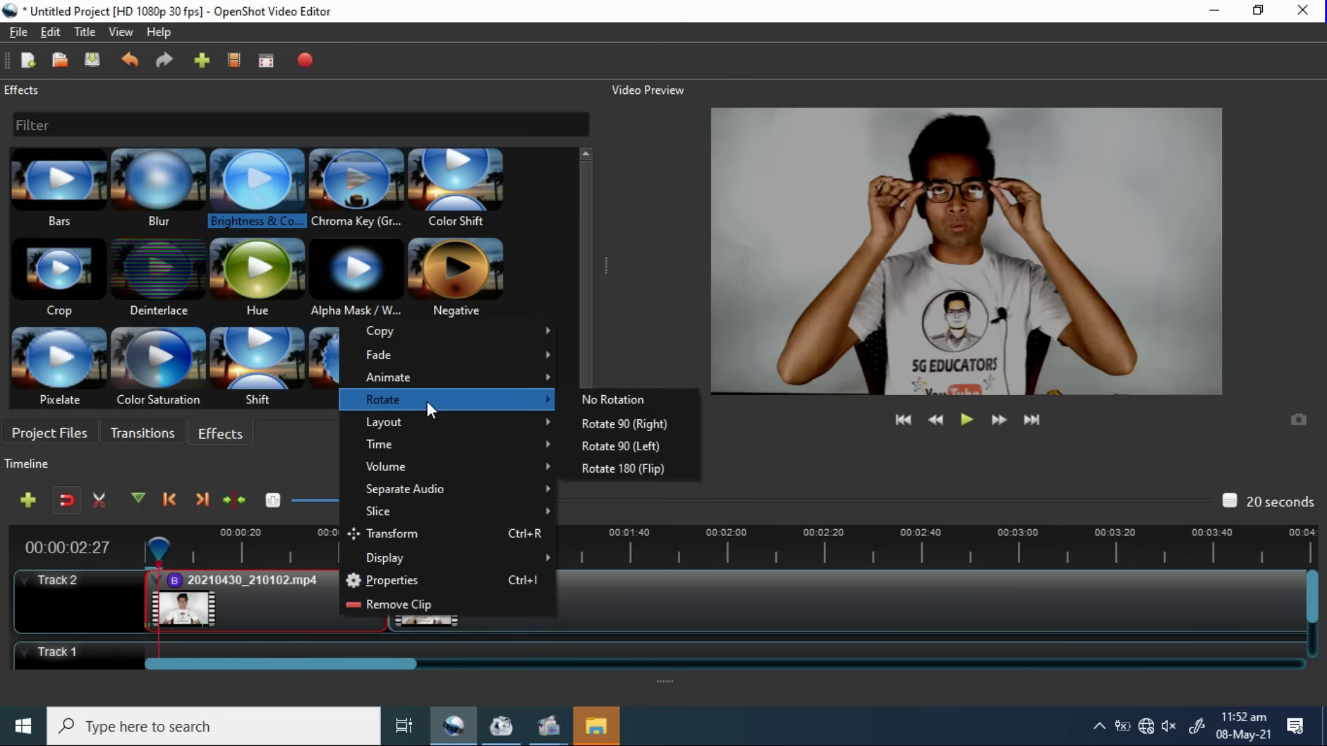
mouse_move(445, 429)
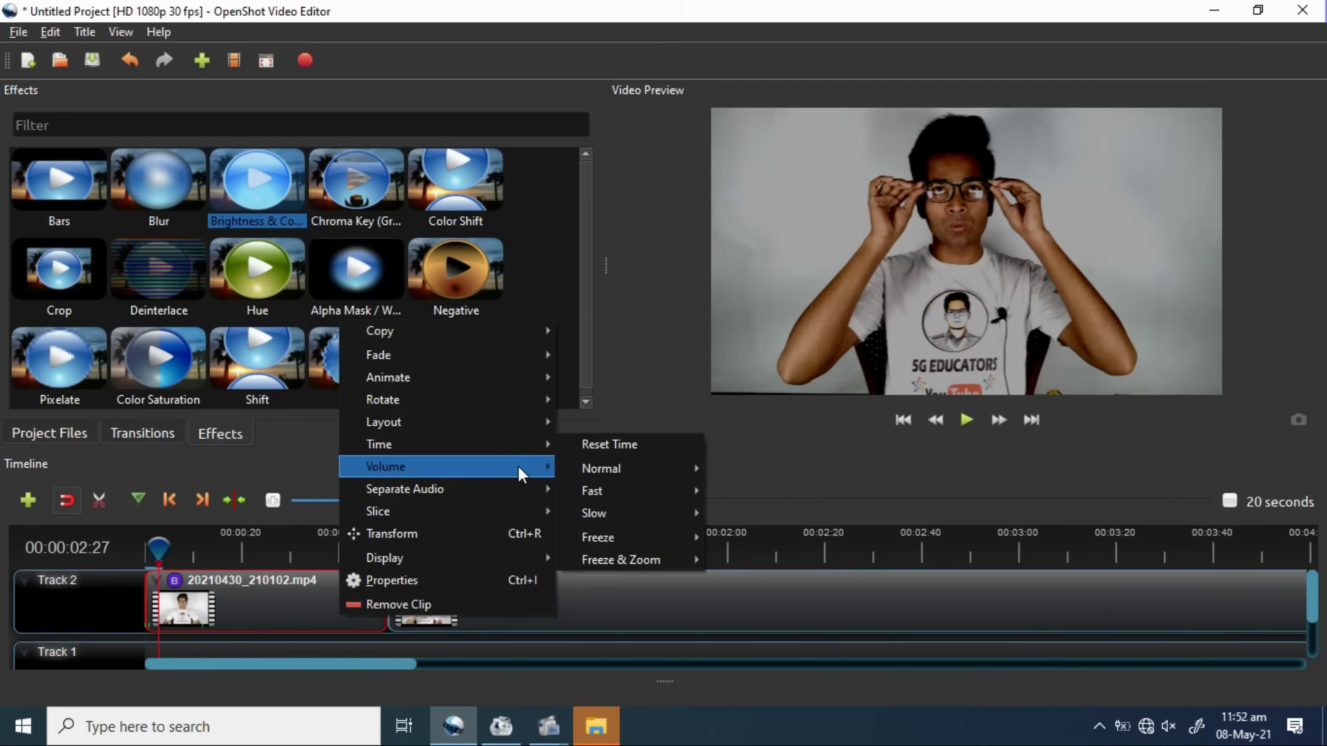
mouse_move(517, 466)
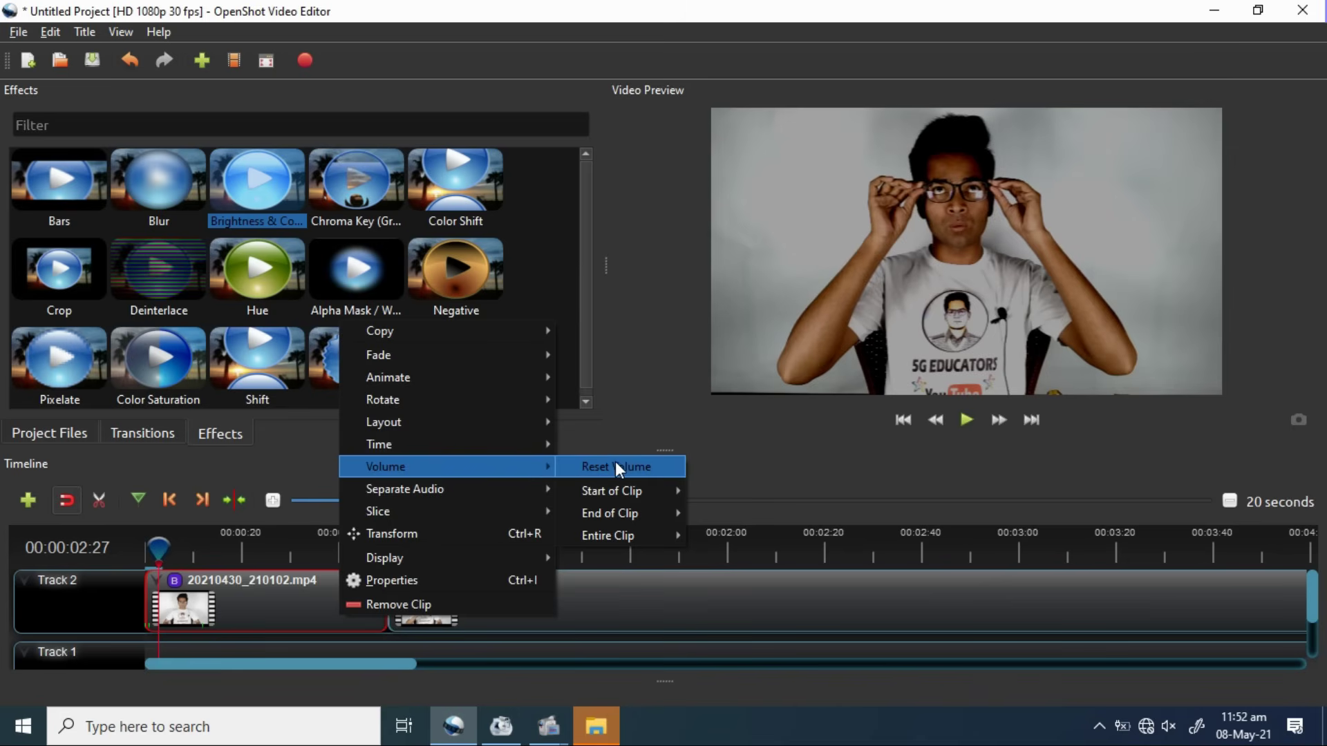
mouse_move(625, 496)
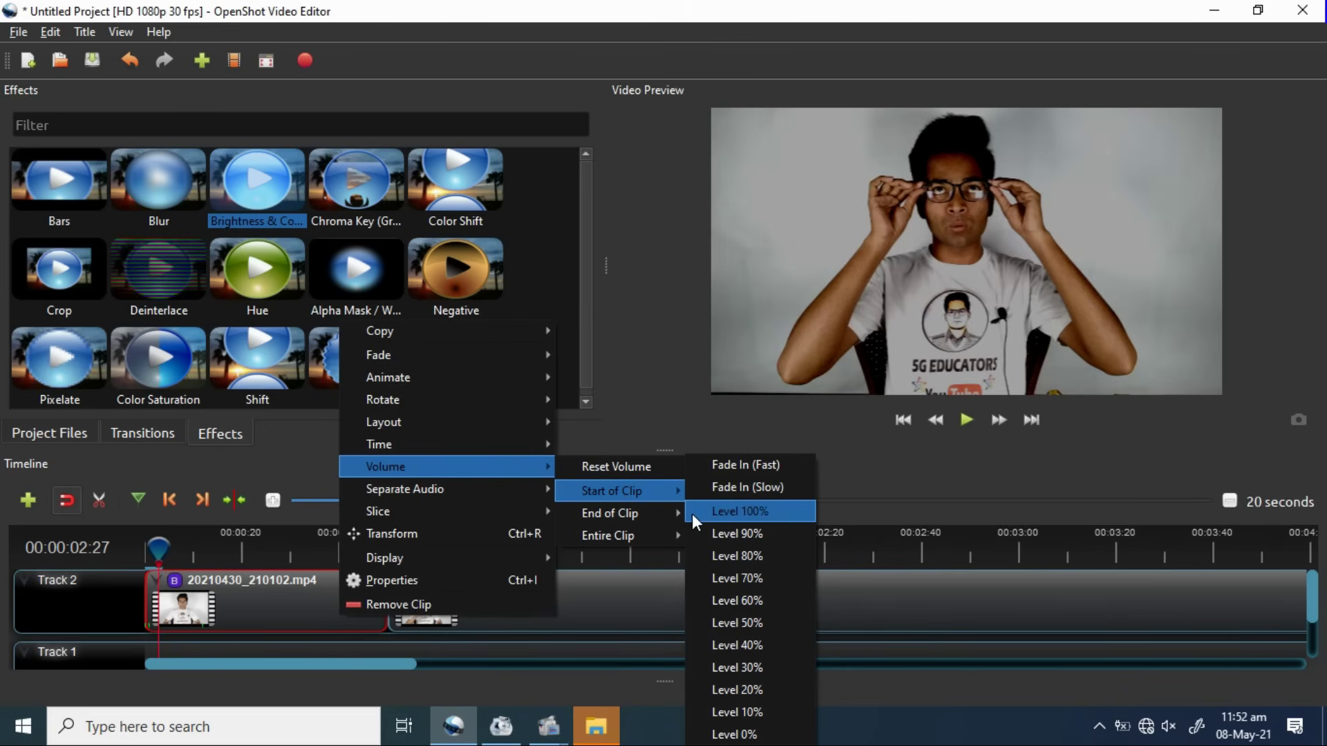
mouse_move(669, 536)
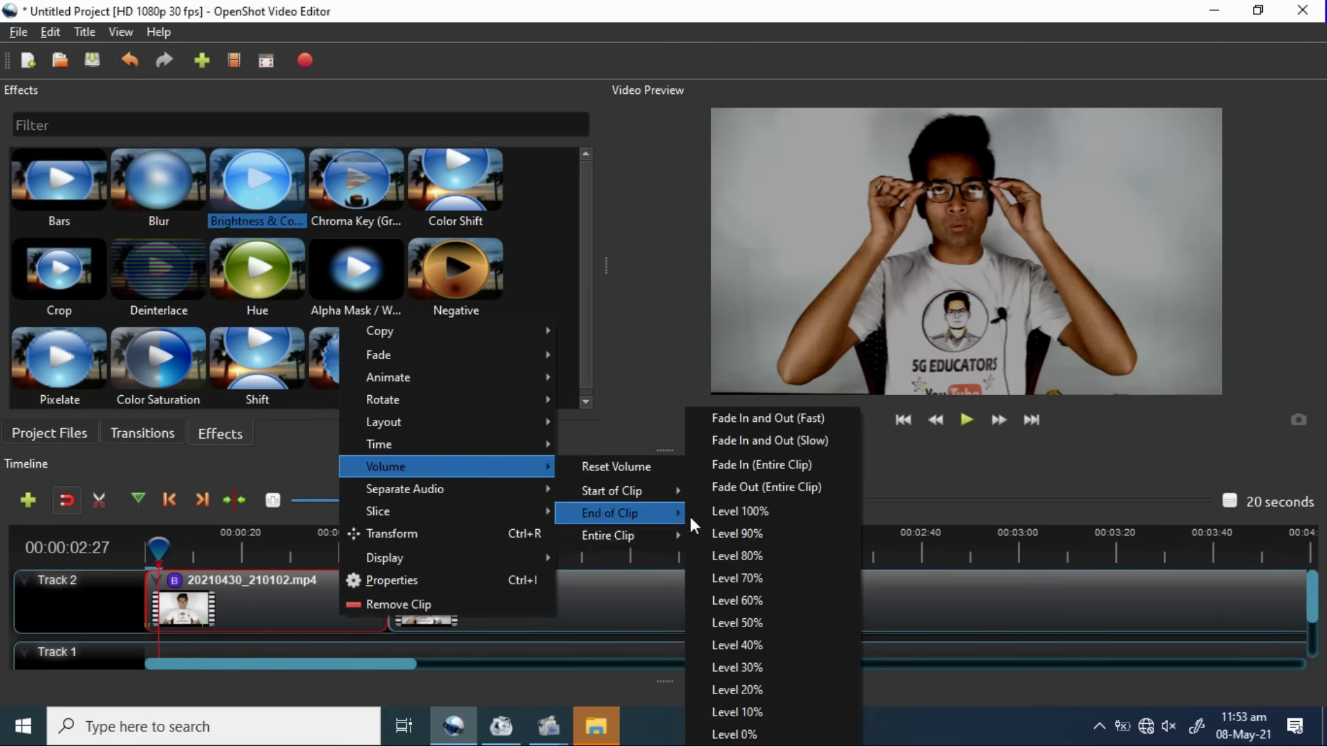
mouse_move(475, 487)
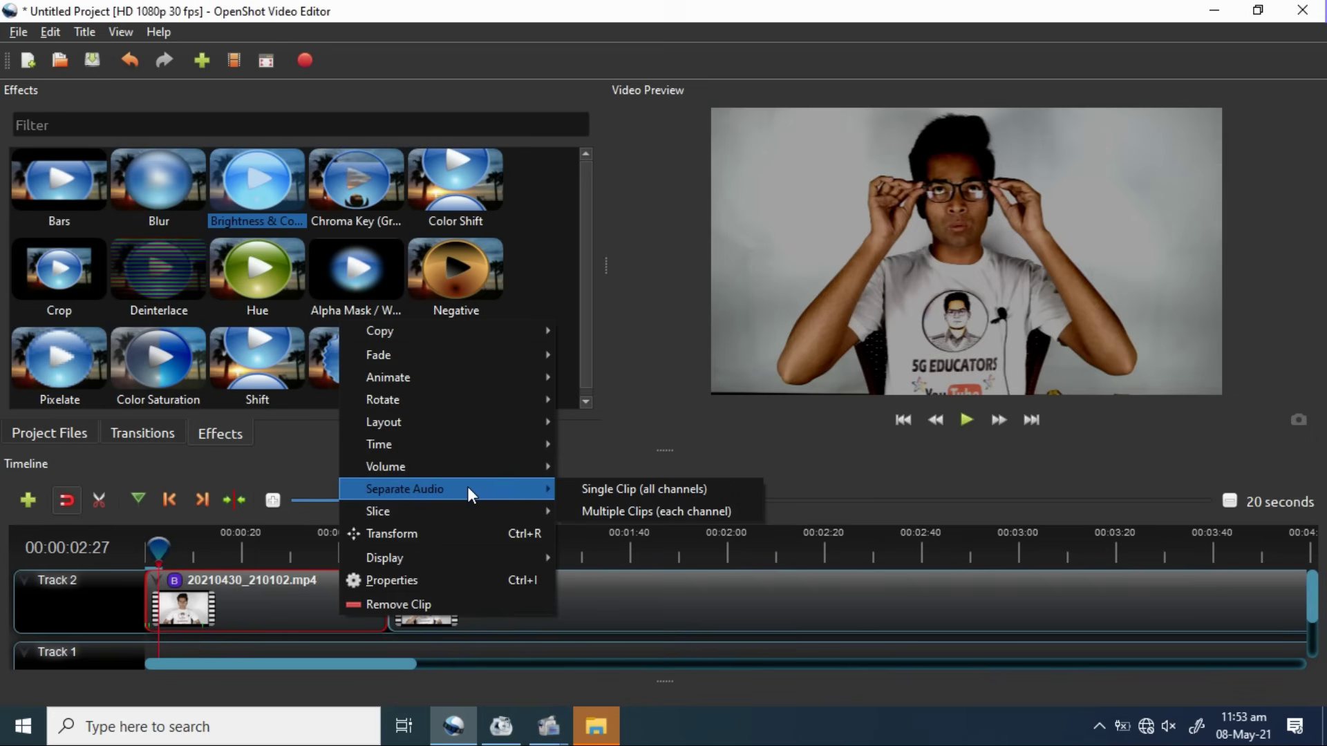
left_click(257, 607)
Step: Separate the first Track 2 clip's audio into a single clip with all channels
right_click(257, 607)
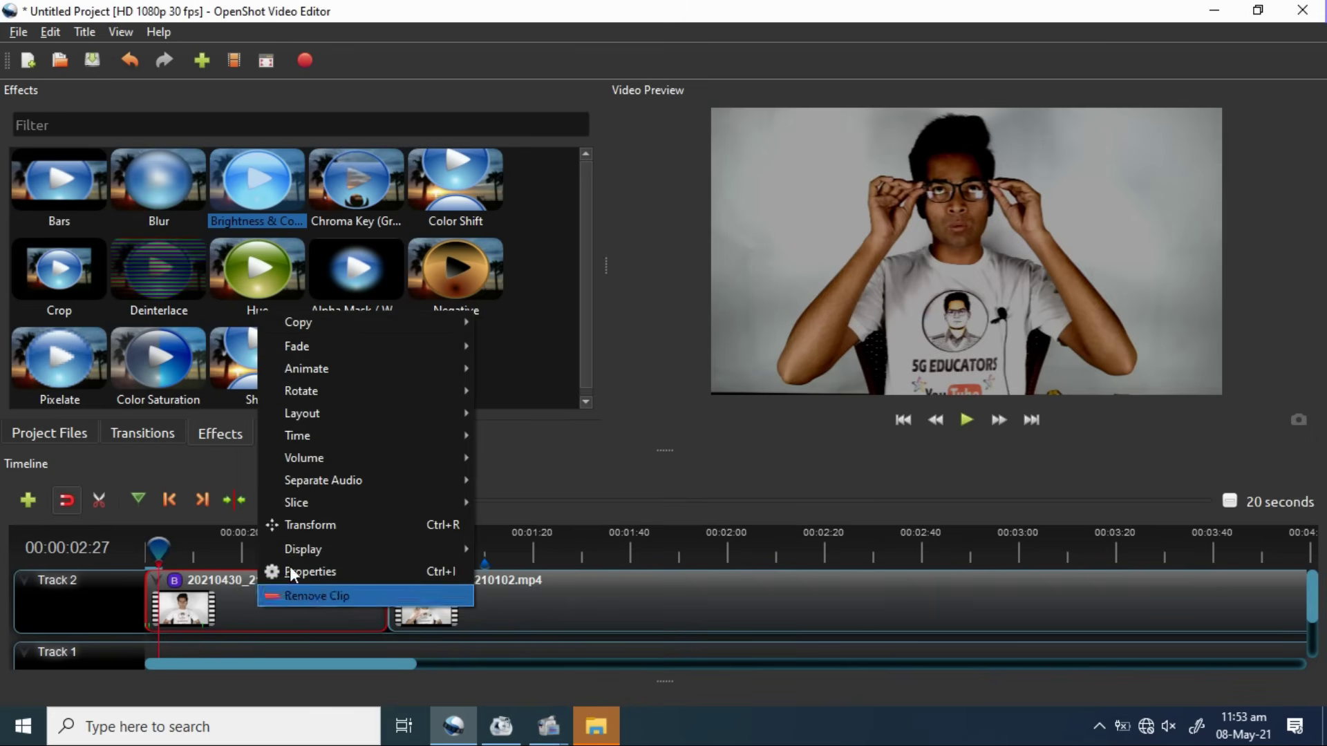
mouse_move(376, 487)
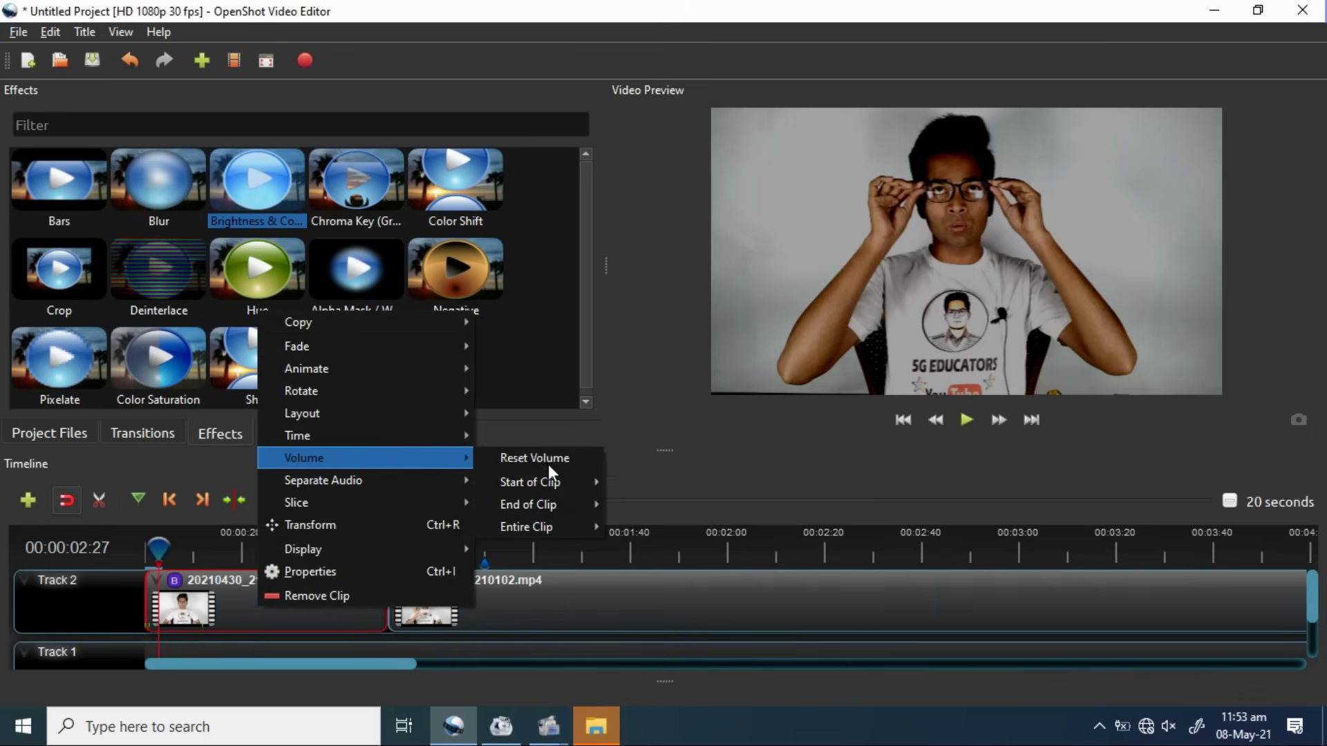
left_click(510, 482)
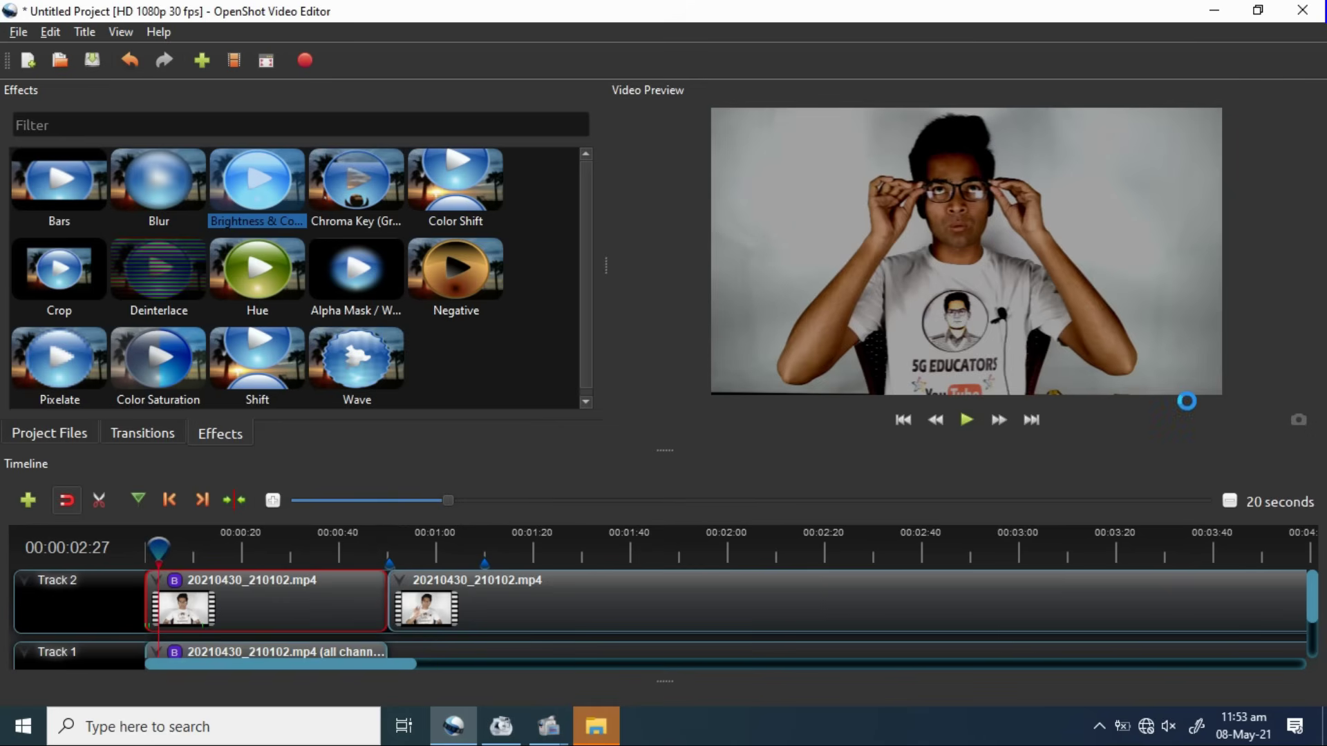
Step: Delete the separated audio clip from Track 1
left_click(359, 647)
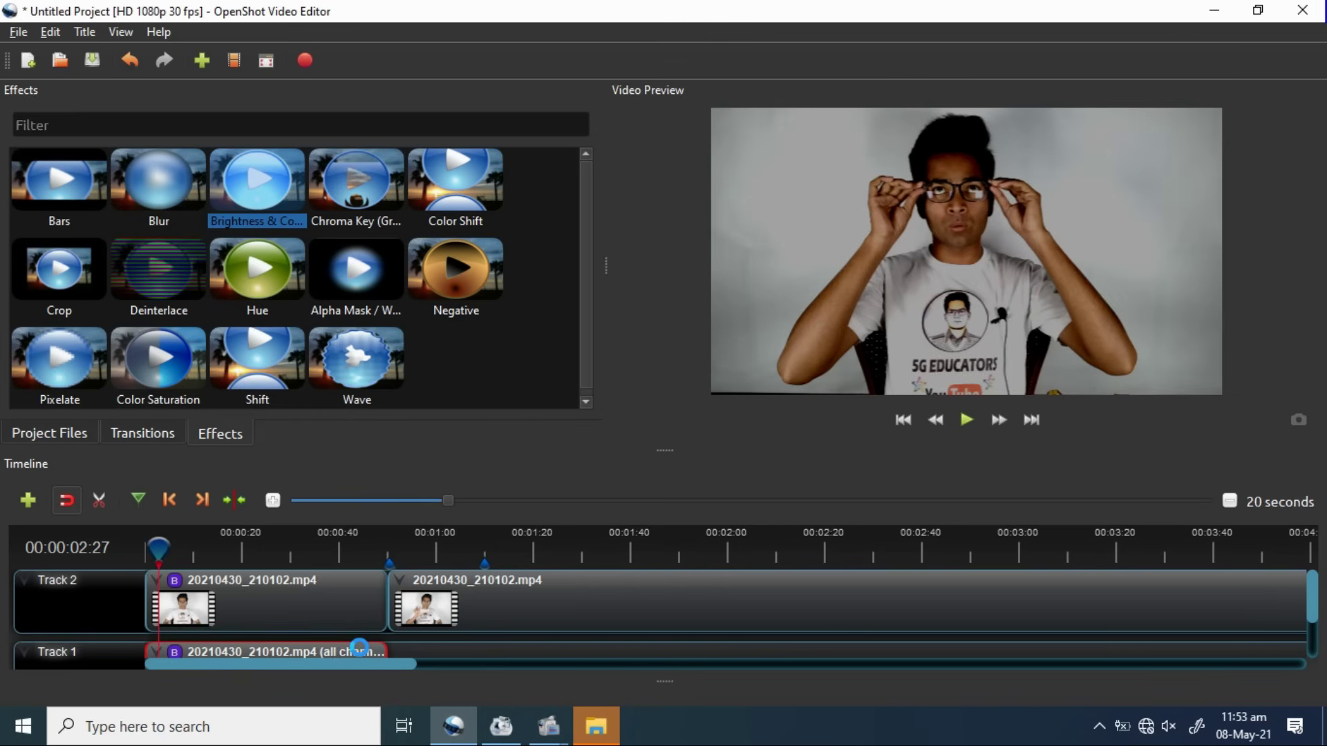
scroll(1311, 617, "down", 1)
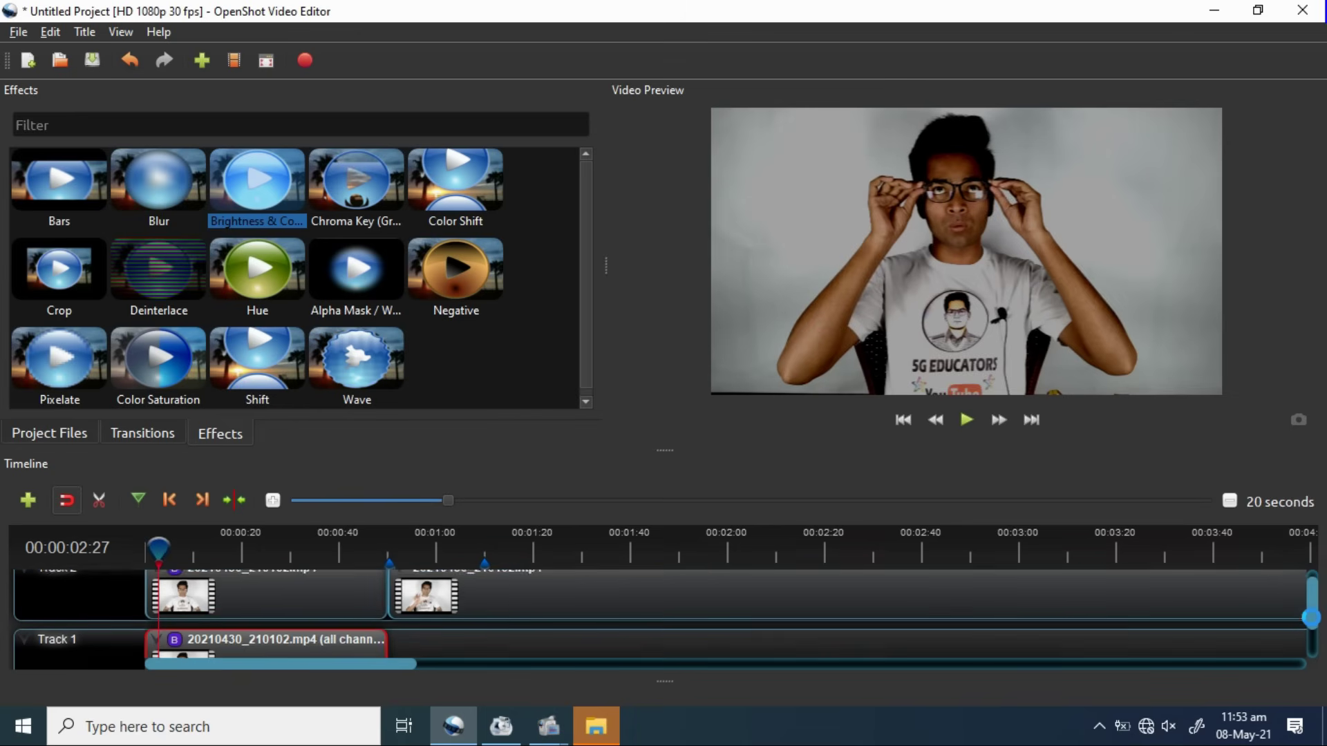
scroll(1311, 617, "down", 2)
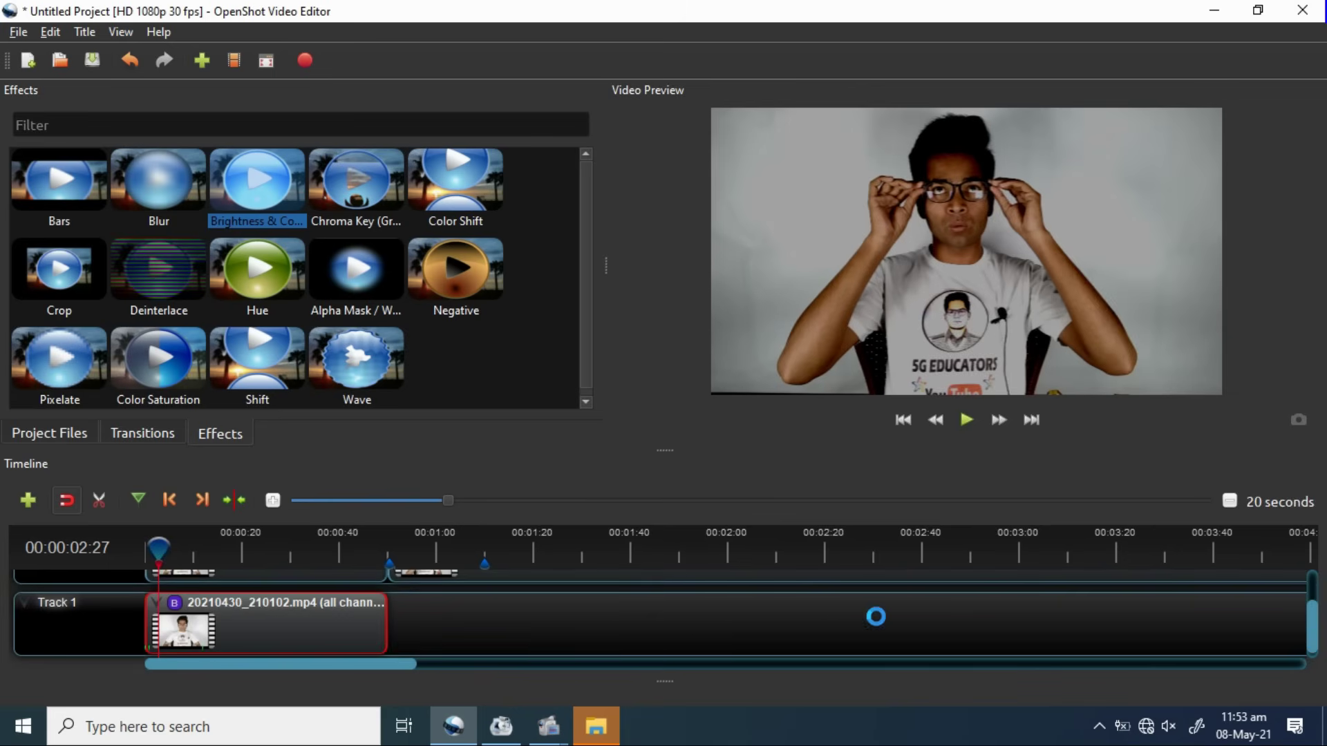
scroll(1311, 617, "up", 3)
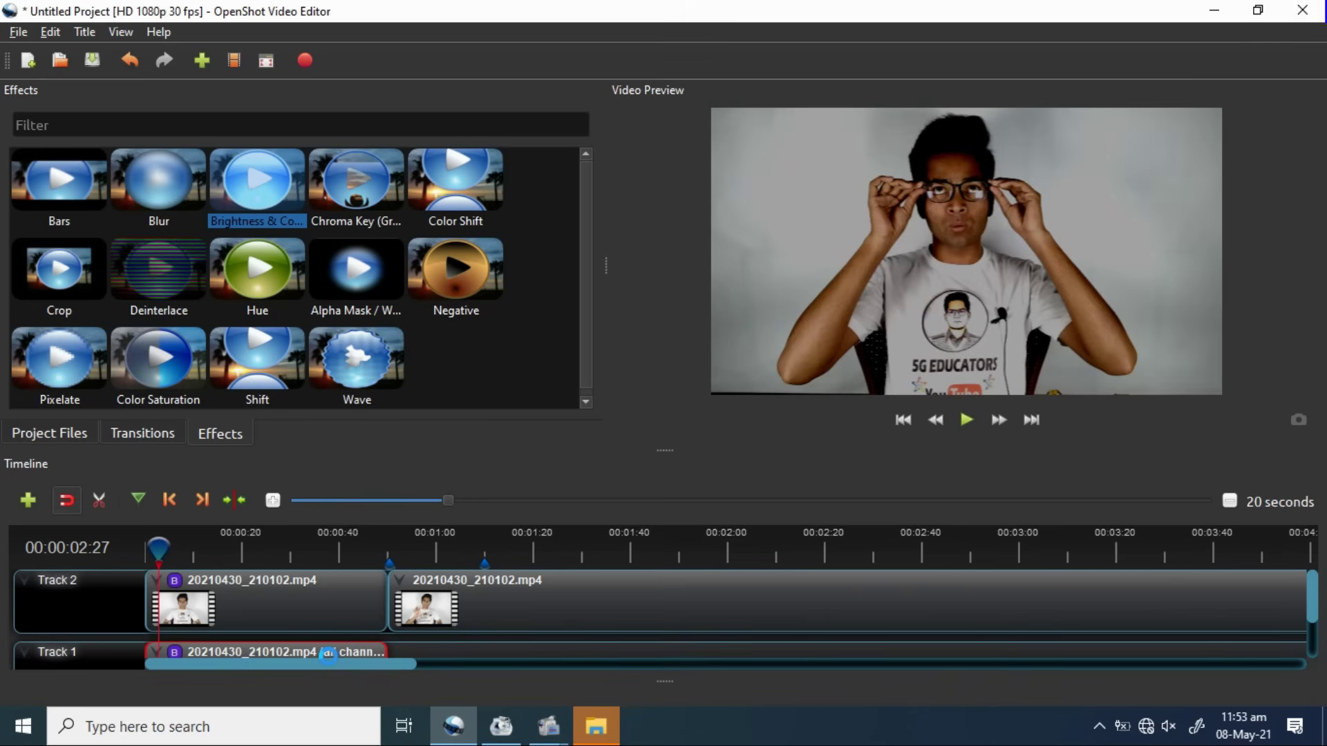
key("Delete")
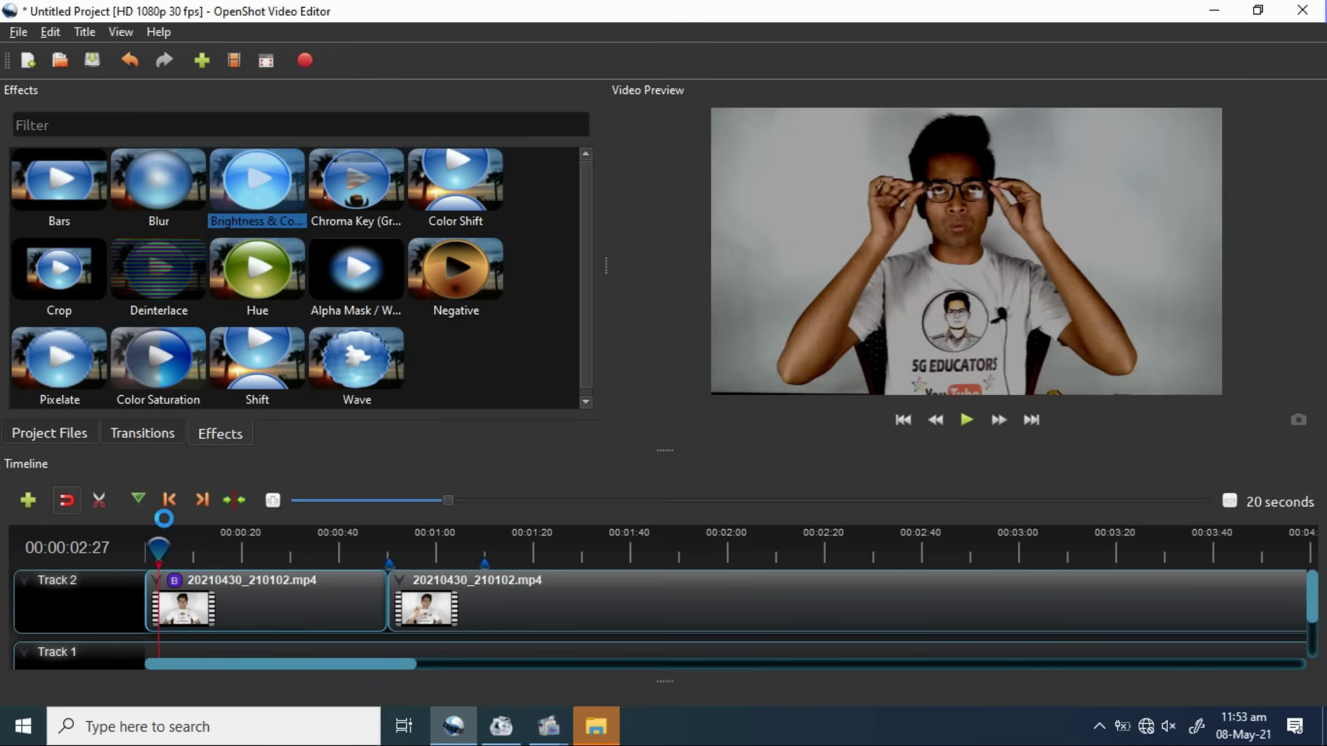
Step: Import the audio file Edison from the videos copyright folder inside Channel Work on Local Disk (F:) into the project files
left_click(34, 436)
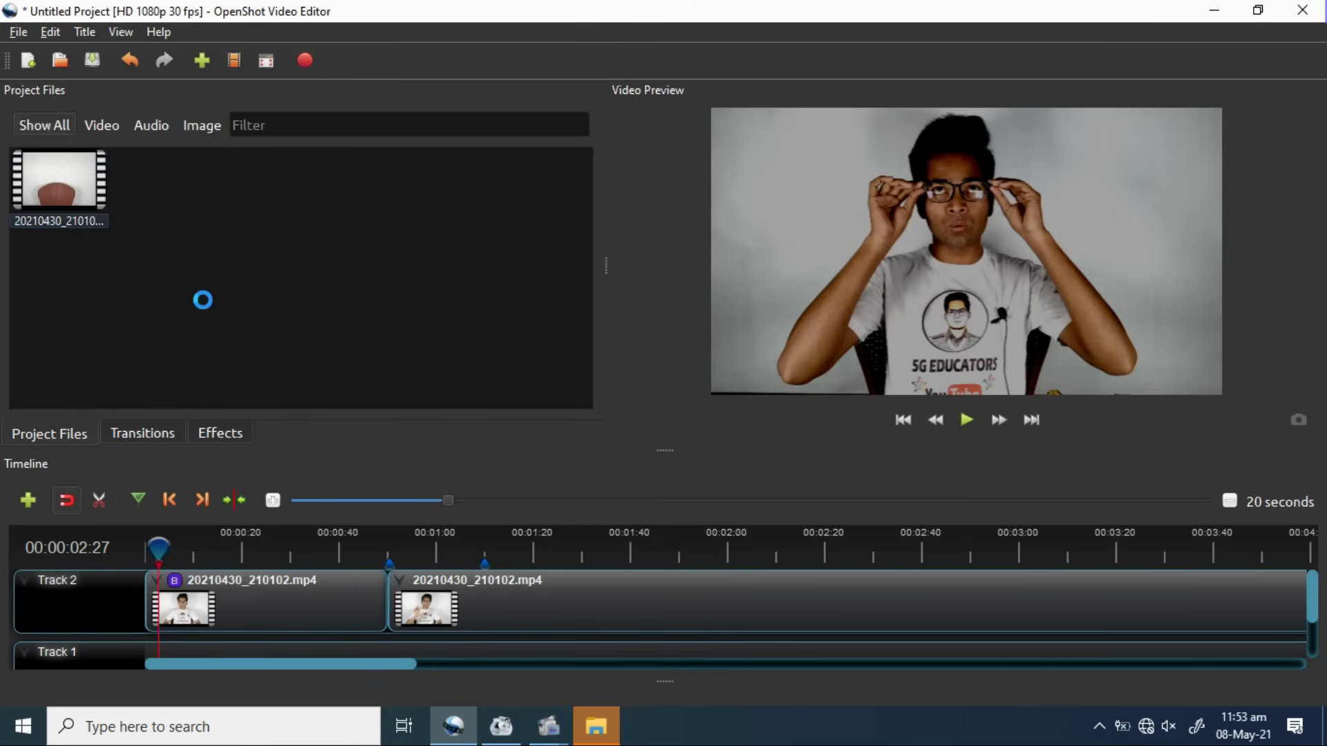
right_click(202, 301)
left_click(325, 313)
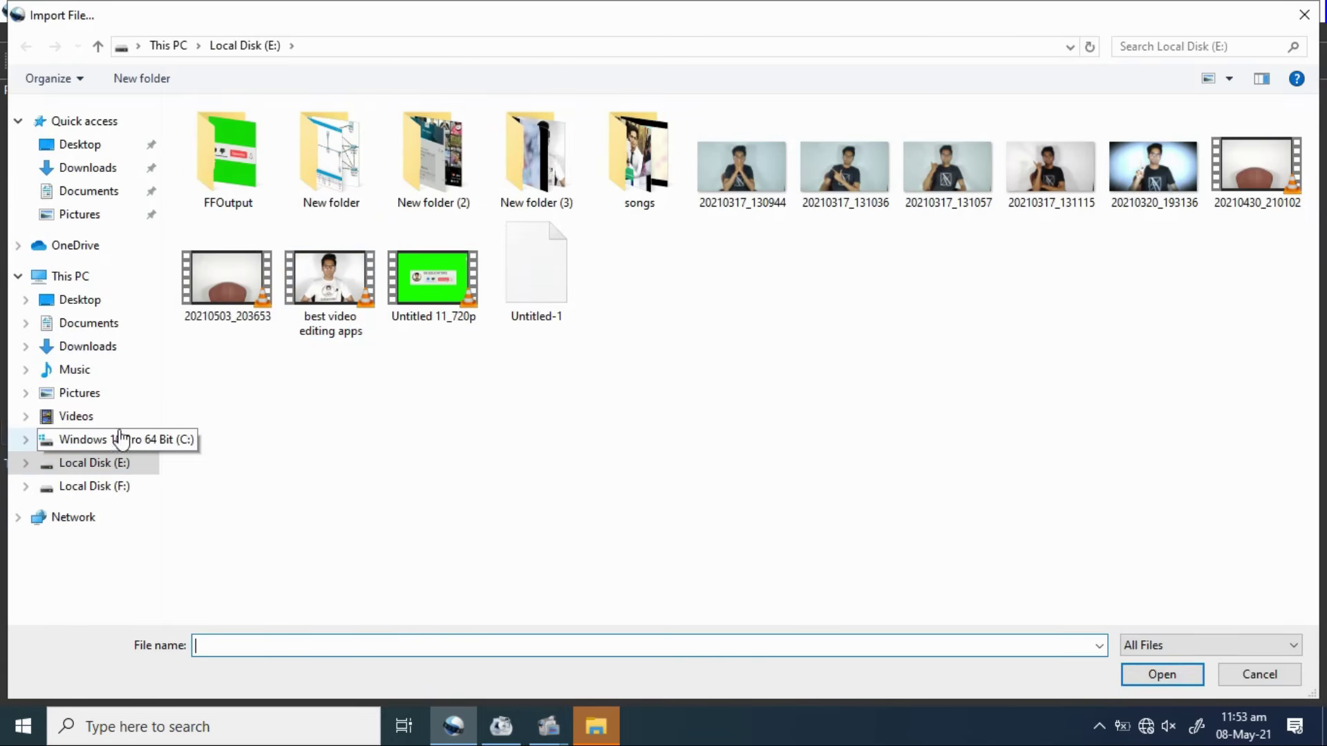
left_click(129, 493)
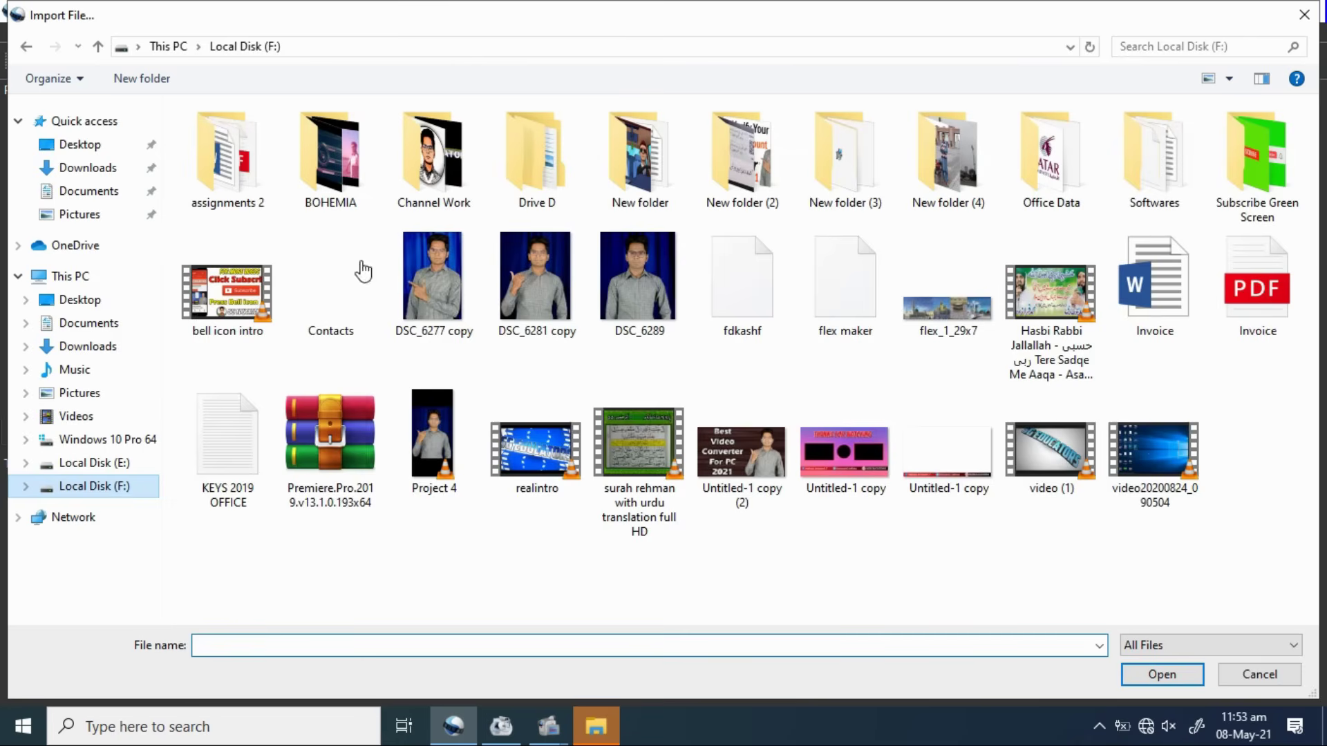
double_click(437, 202)
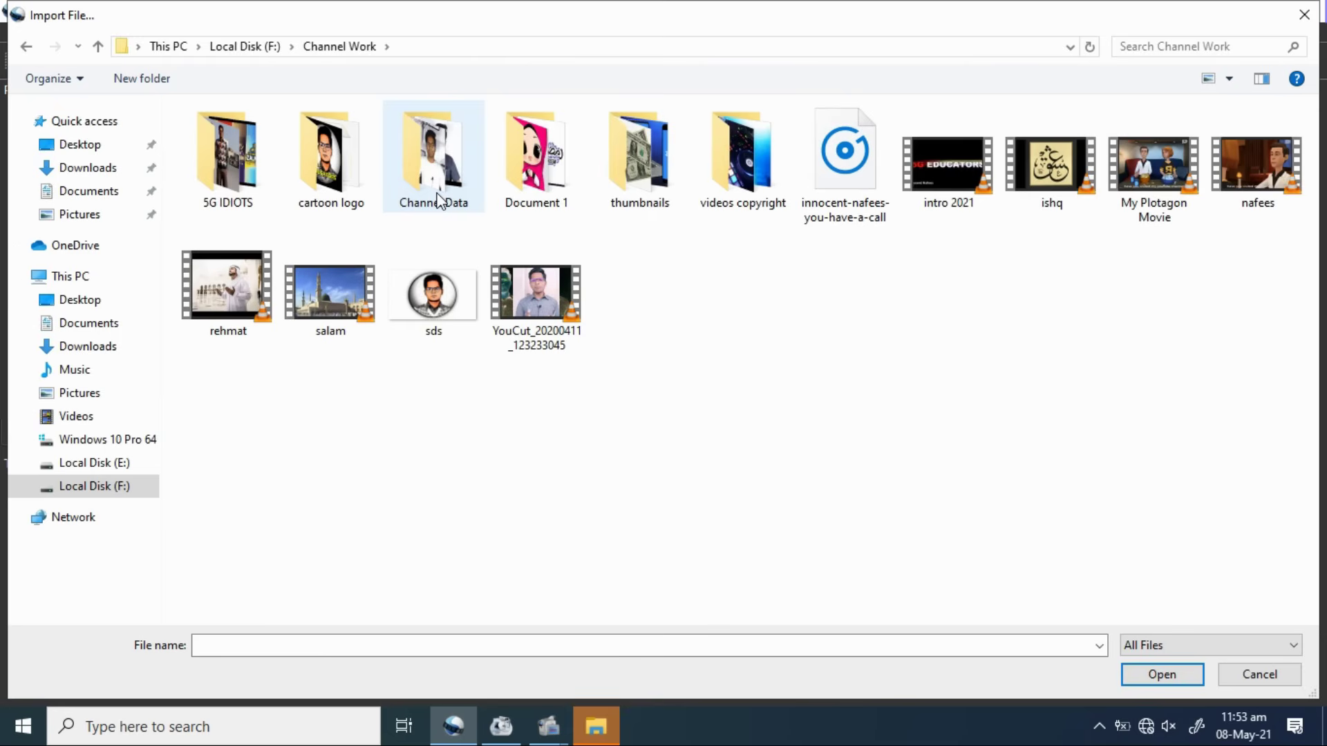
double_click(727, 167)
left_click(587, 159)
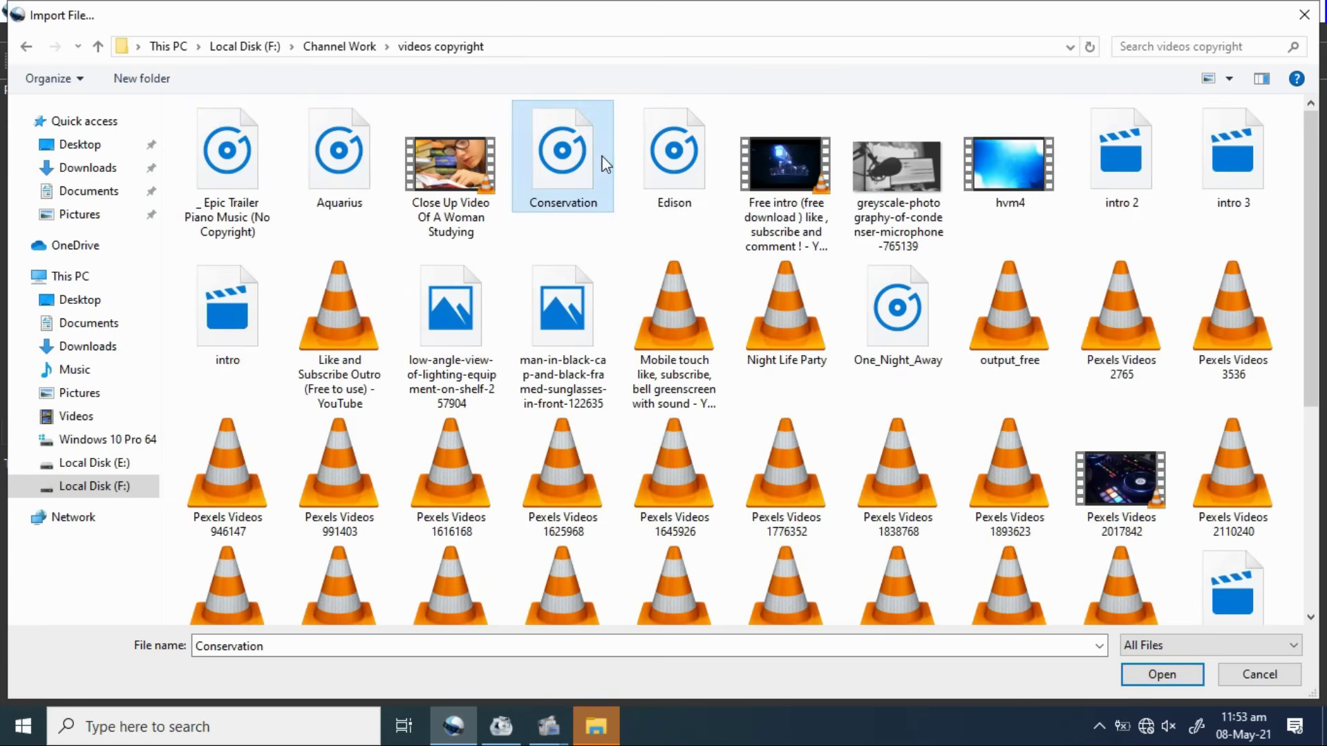
left_click_drag(674, 159, 518, 667)
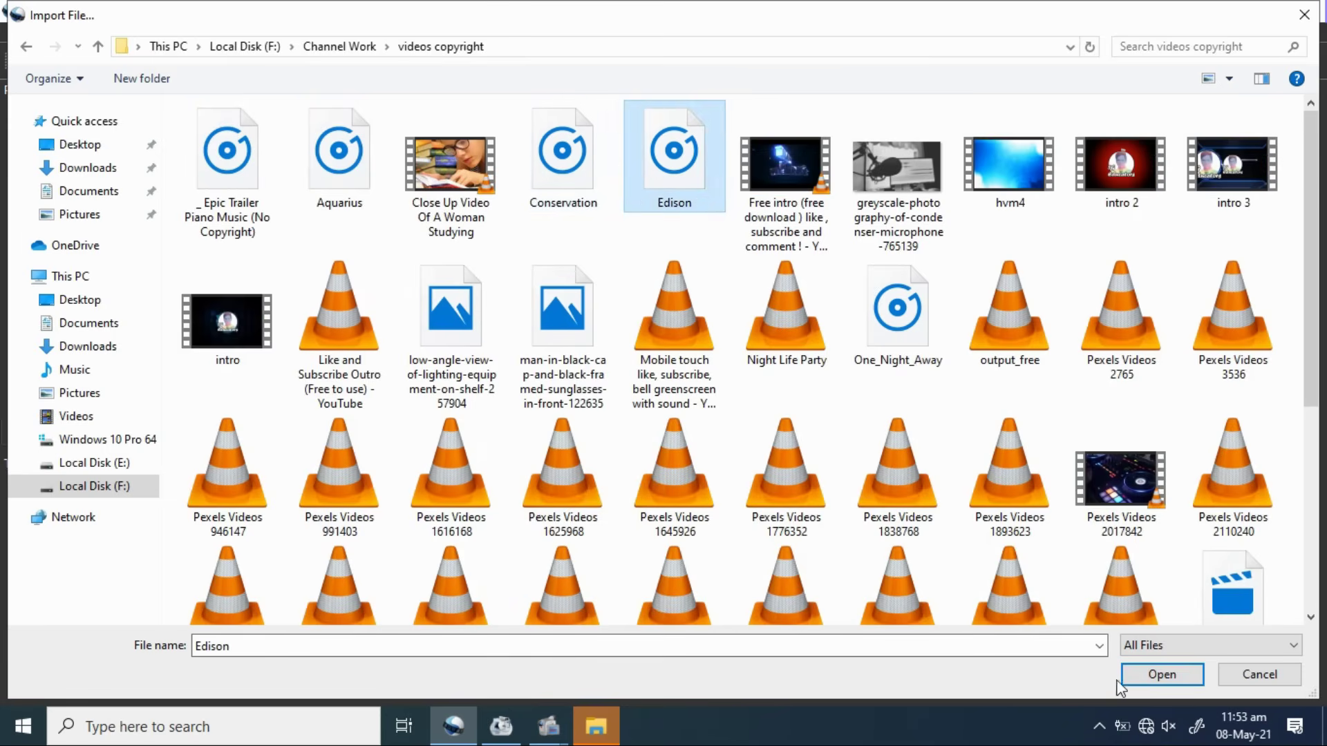
left_click(1135, 680)
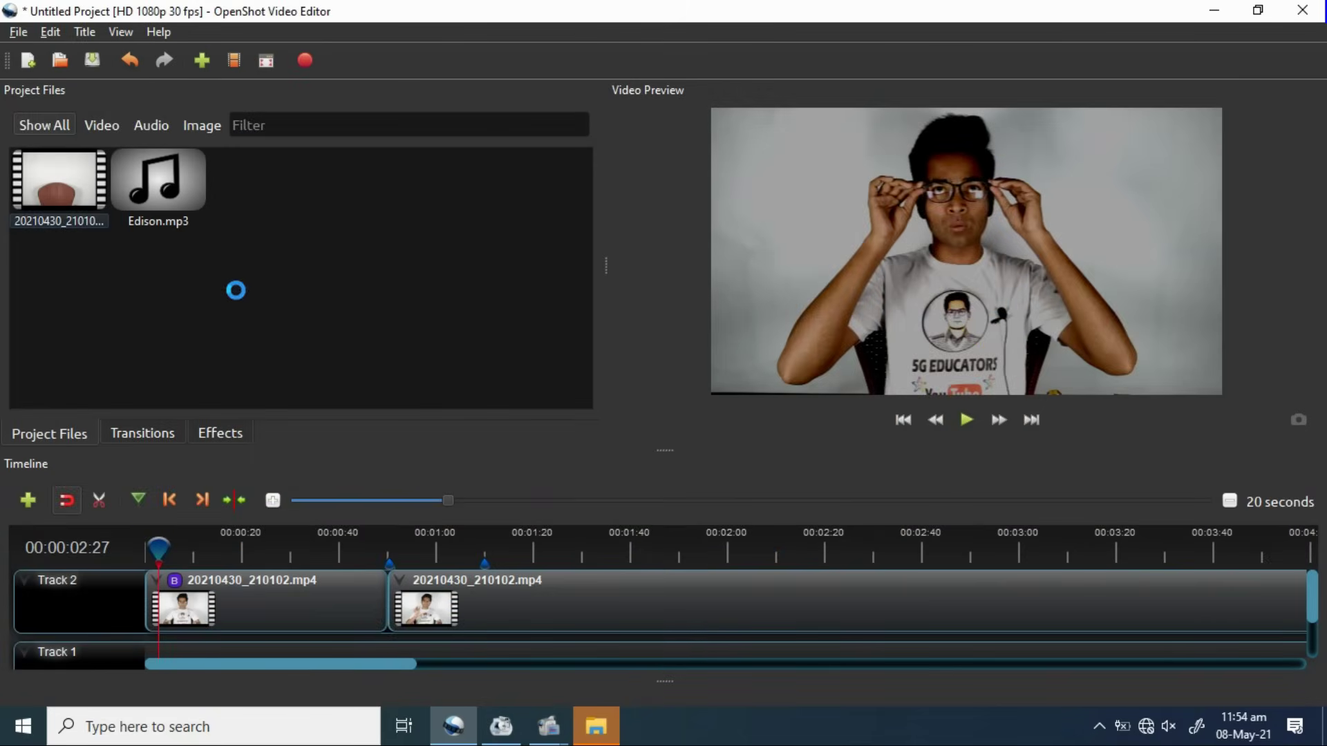
Step: Add Edison.mp3 to Track 1 and align its start with the beginning of the timeline
left_click_drag(159, 180, 221, 633)
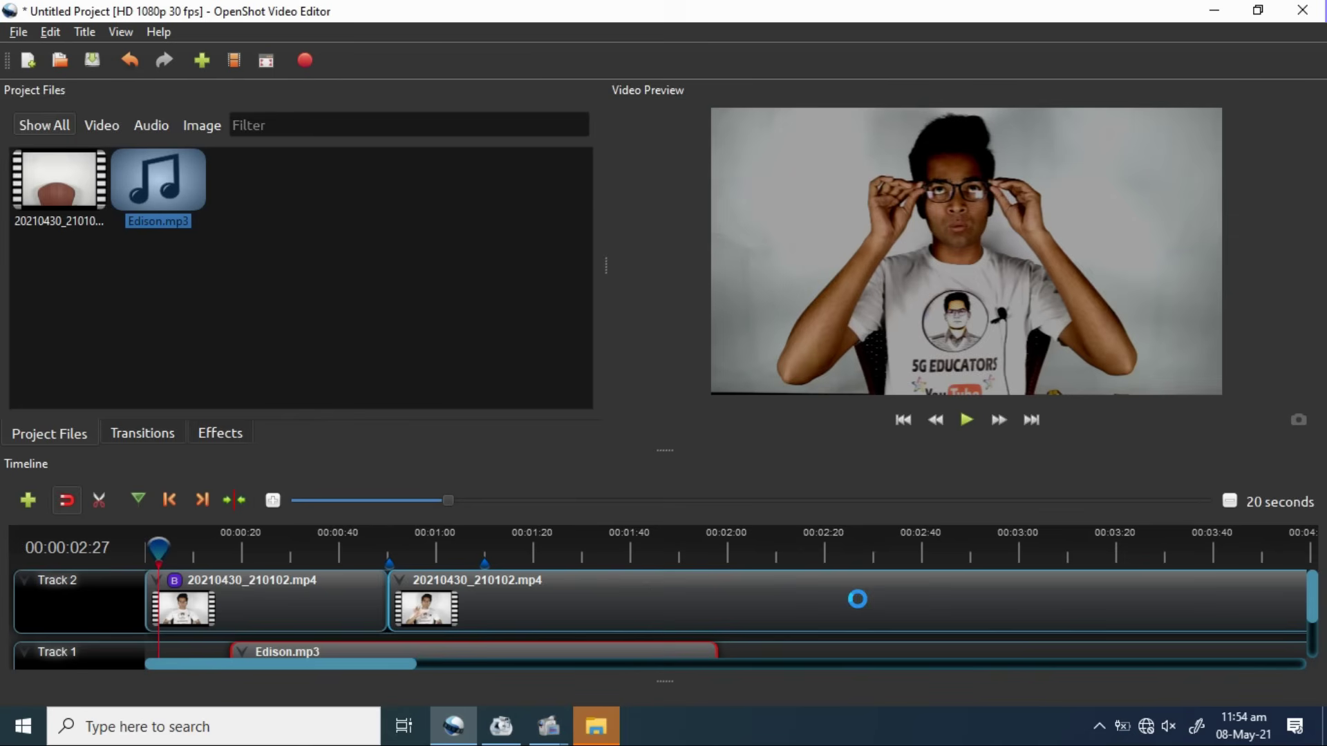
left_click_drag(1313, 588, 1312, 625)
left_click_drag(585, 611, 533, 627)
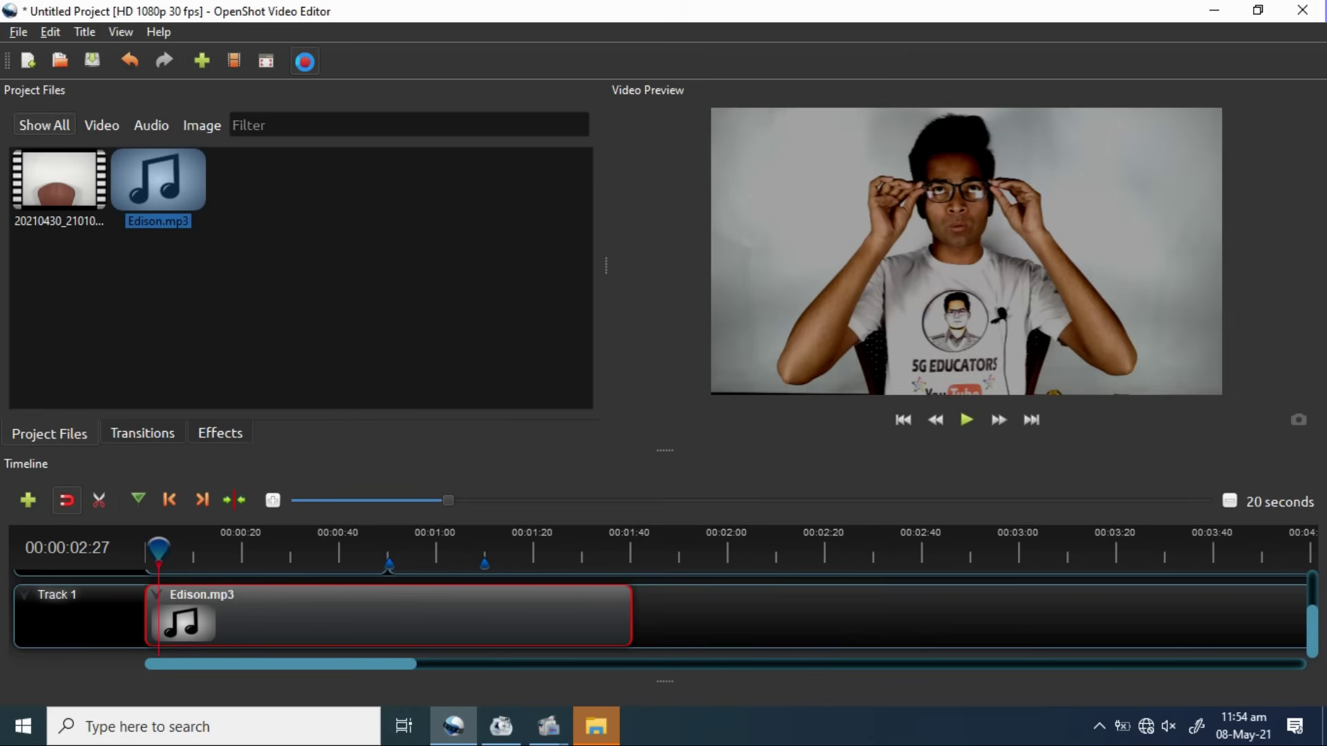
Step: Start a video export and set its file name to How to Edit videos
left_click(305, 61)
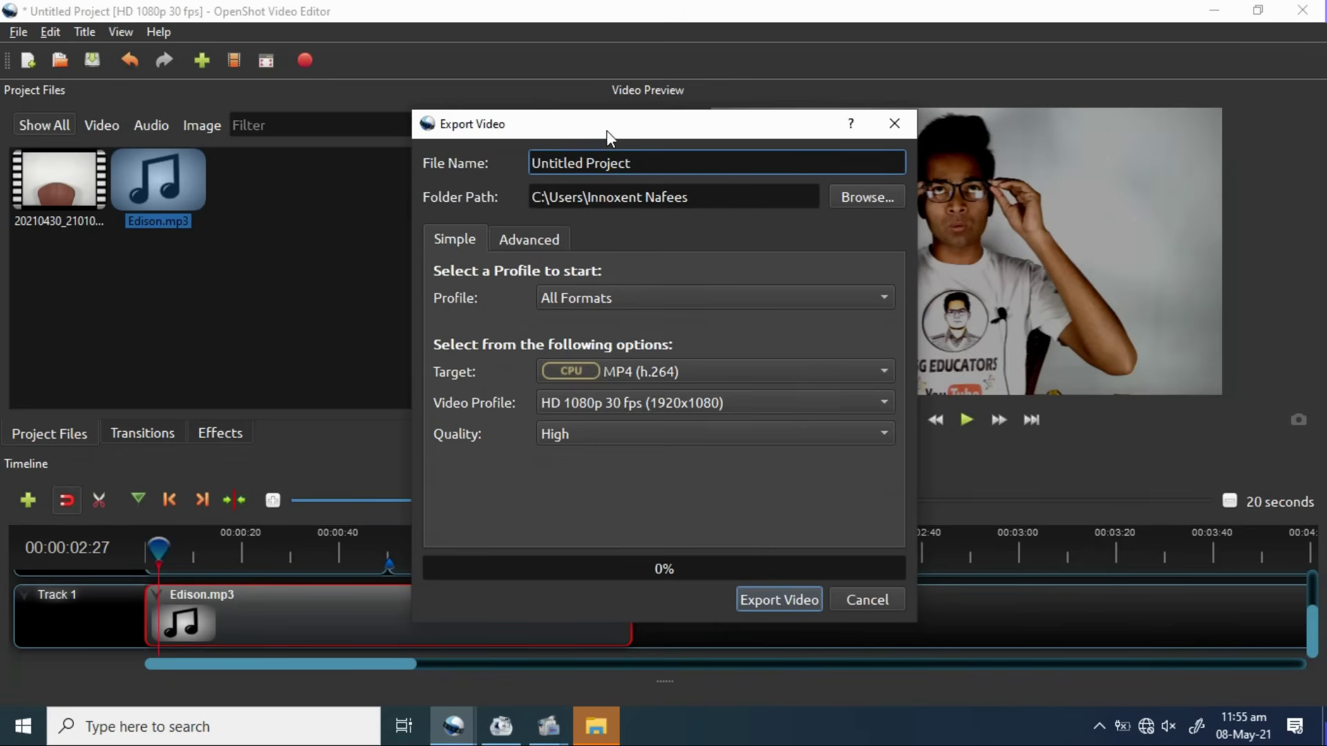
key("BackSpace")
key("BackSpace")
key("BackSpace")
key("BackSpace")
key("BackSpace")
key("BackSpace")
key("BackSpace")
key("BackSpace")
key("BackSpace")
key("BackSpace")
key("BackSpace")
key("BackSpace")
key("BackSpace")
key("BackSpace")
key("BackSpace")
key("BackSpace")
type("How to Edit videos")
Step: Set the export folder to the root of Local Disk (F:)
left_click(870, 196)
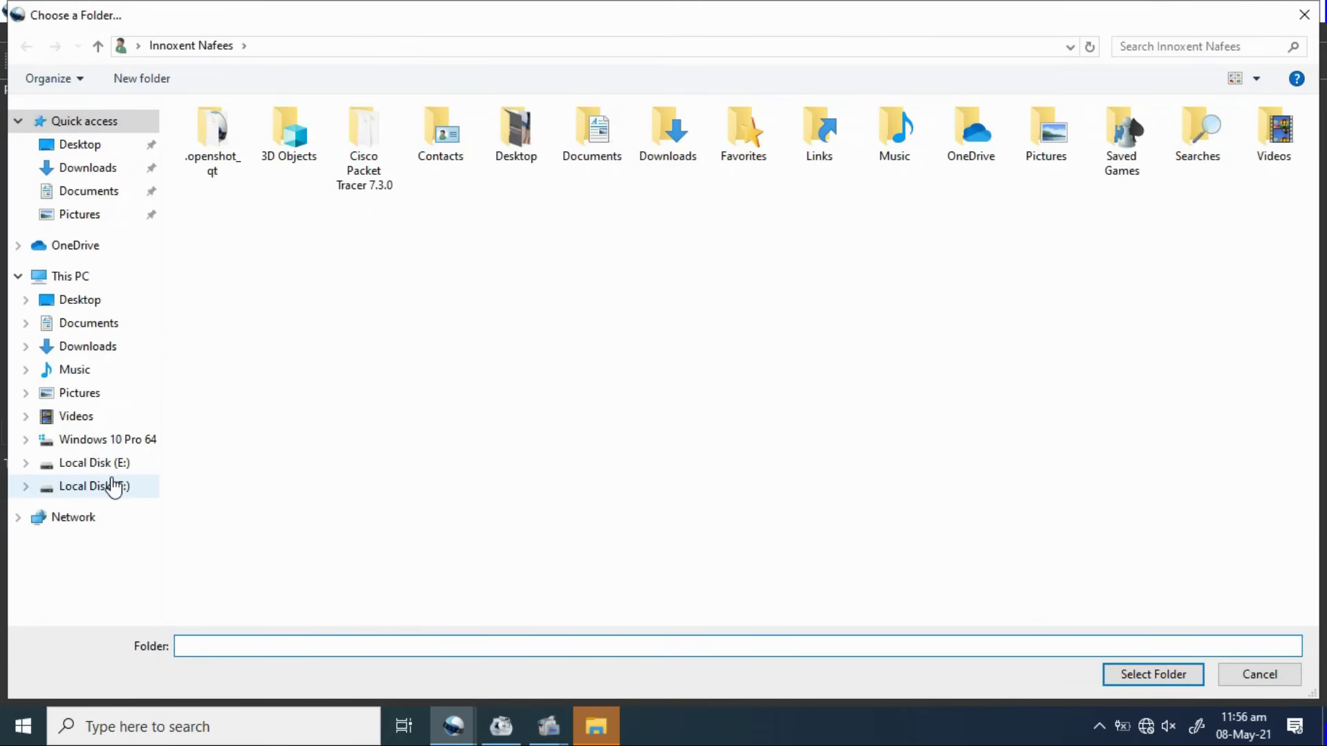
left_click(109, 486)
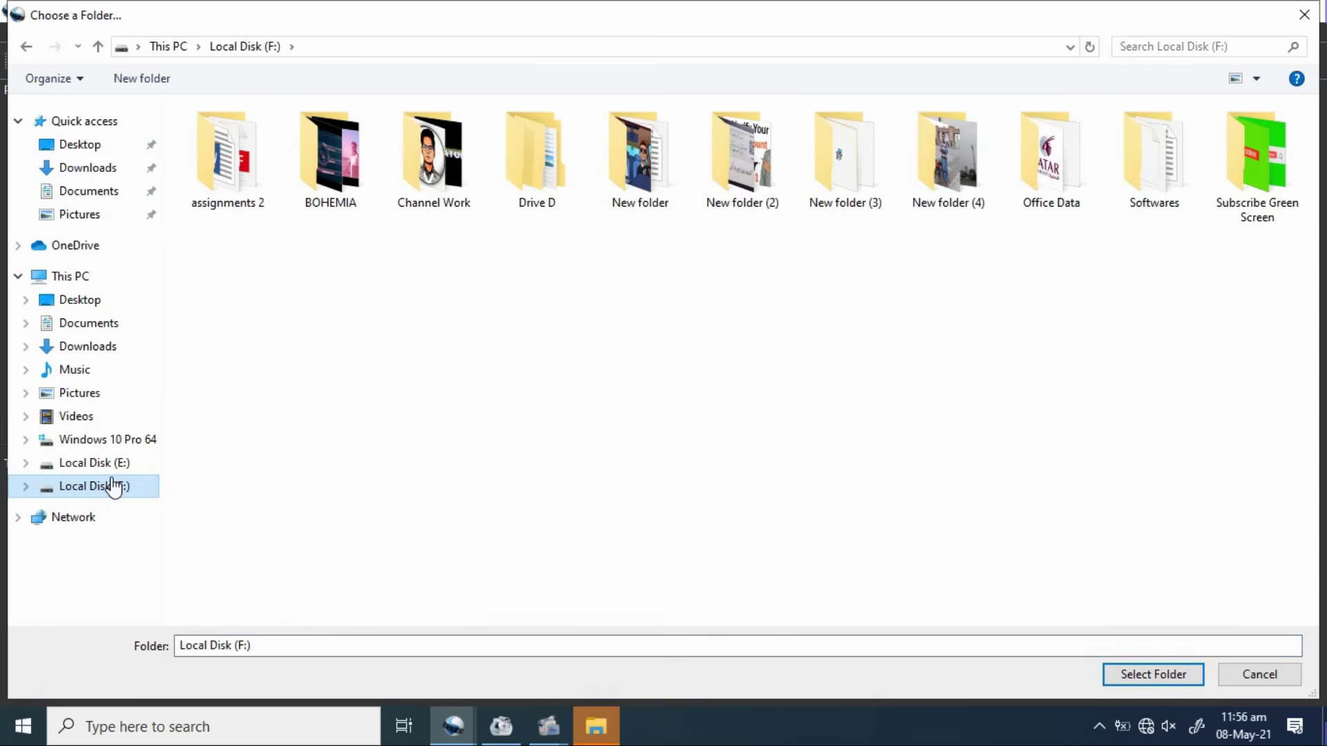
left_click(1168, 681)
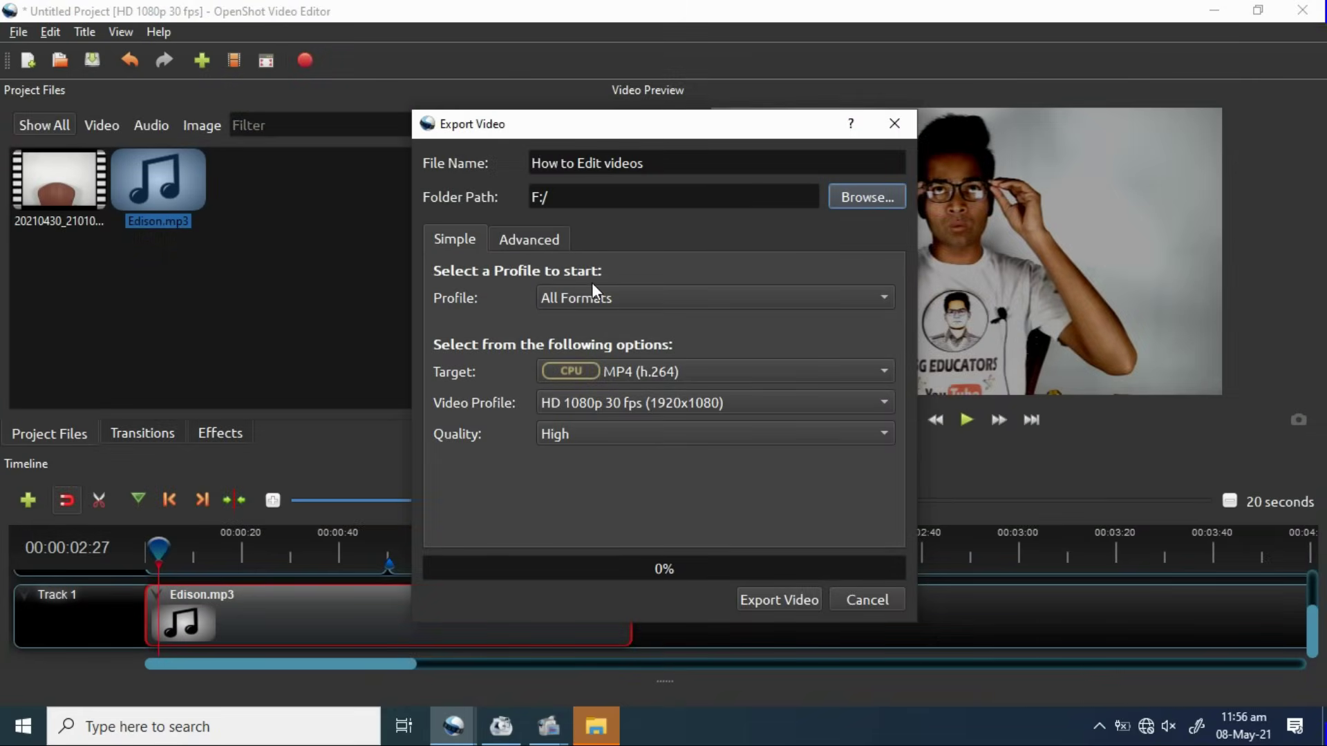
Step: Set the export profile to Web and the target to YouTube-HD
left_click(678, 297)
left_click(607, 394)
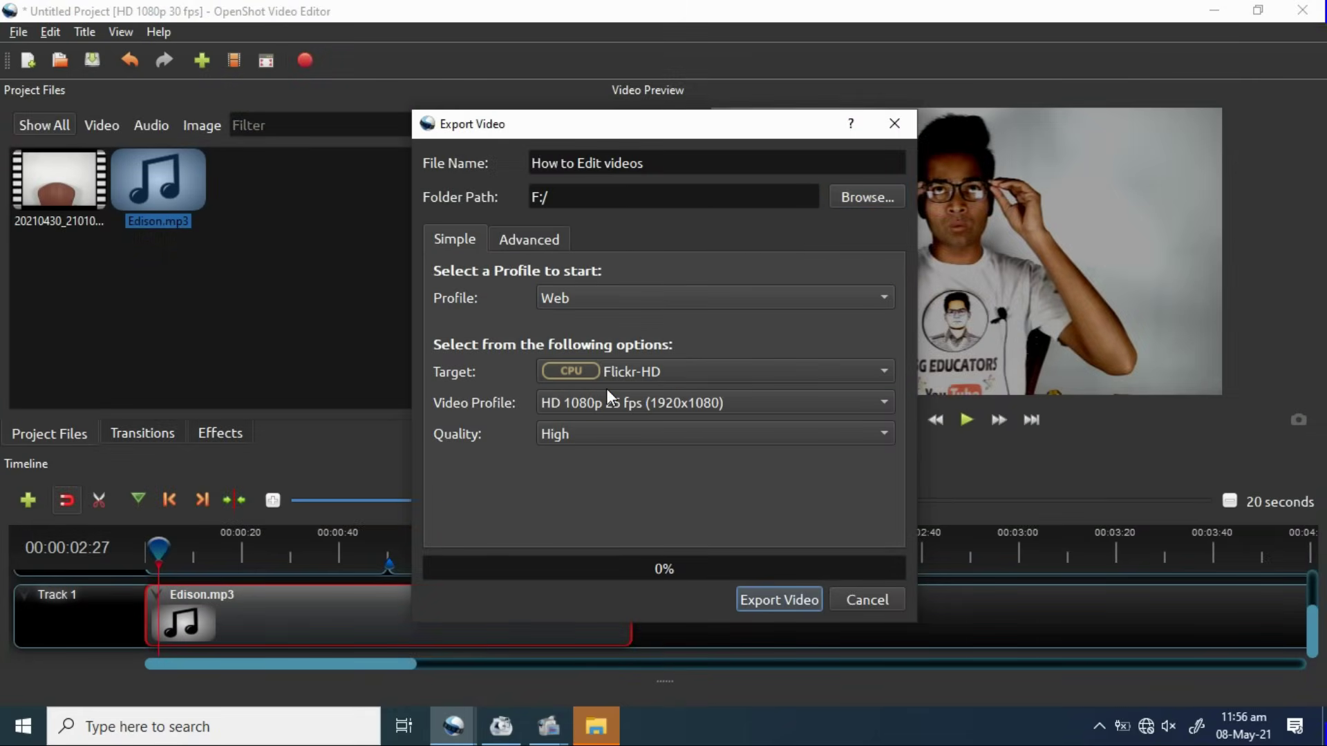
left_click(696, 378)
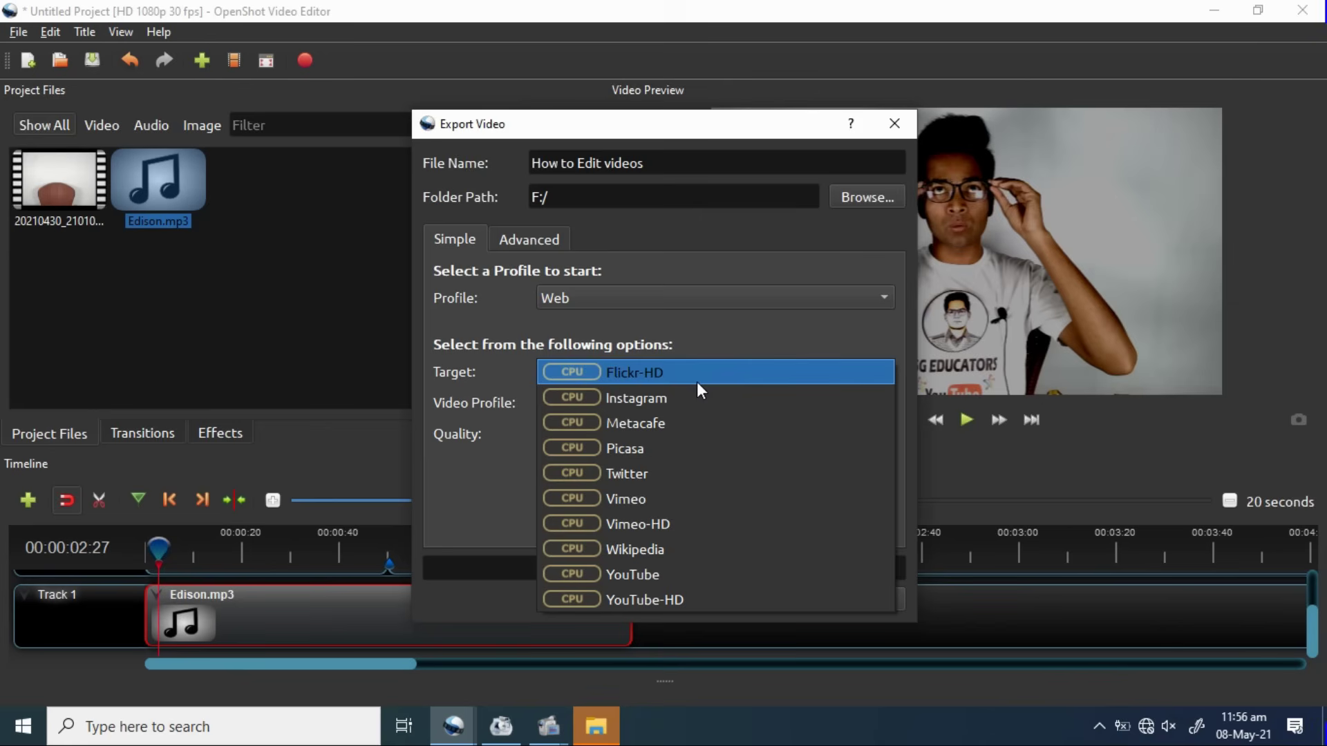
left_click(702, 600)
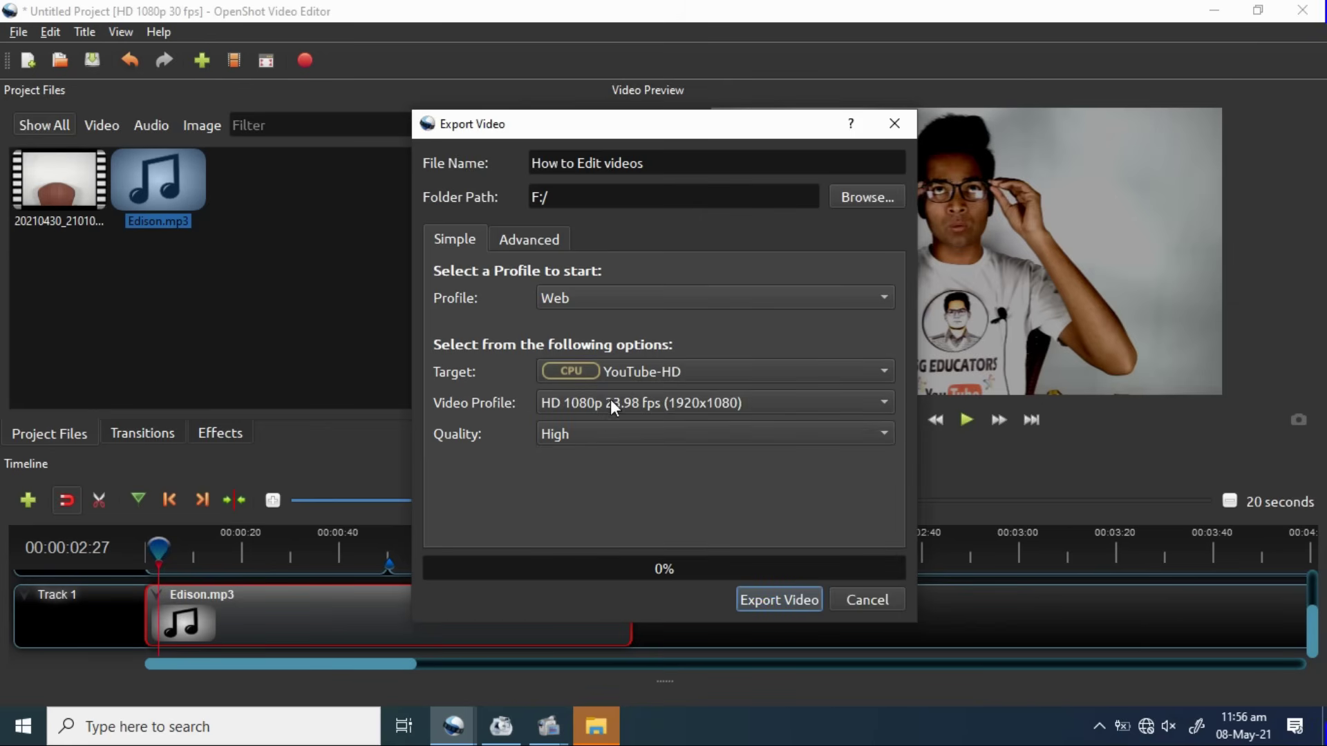
left_click(708, 368)
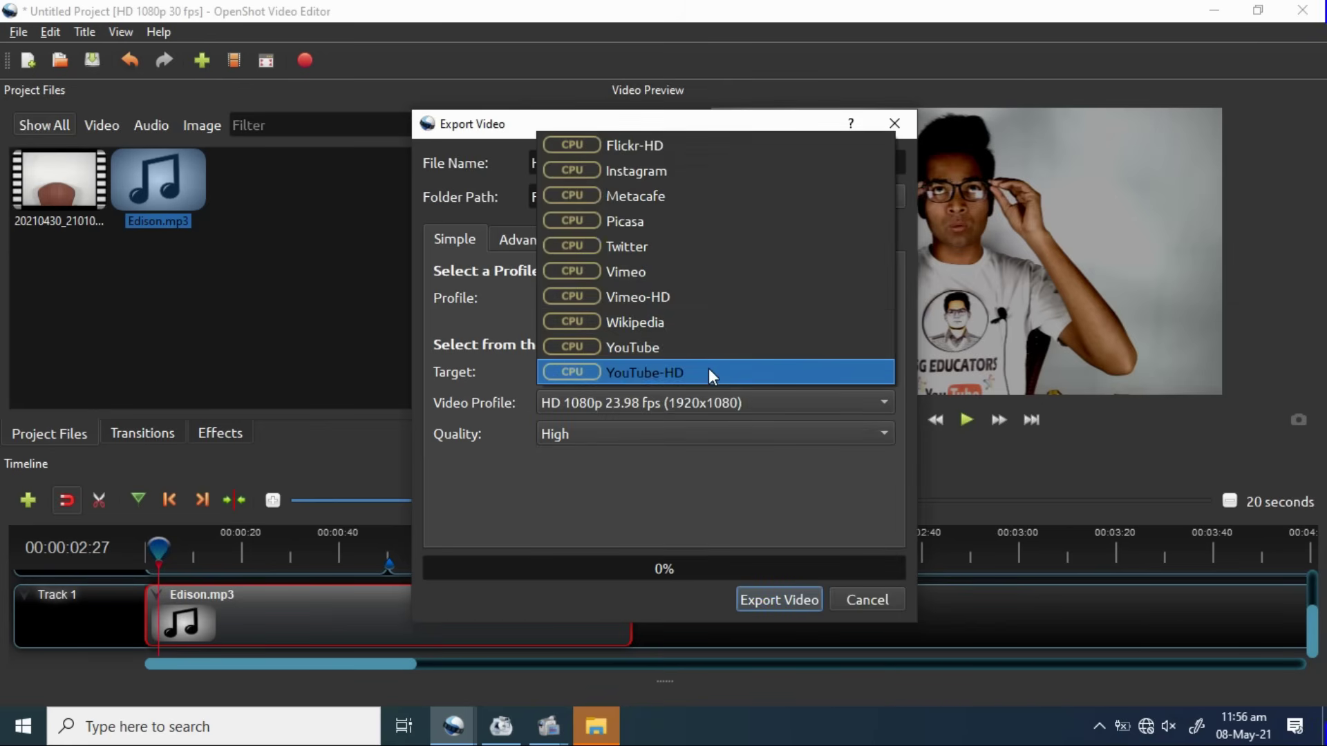
left_click(693, 366)
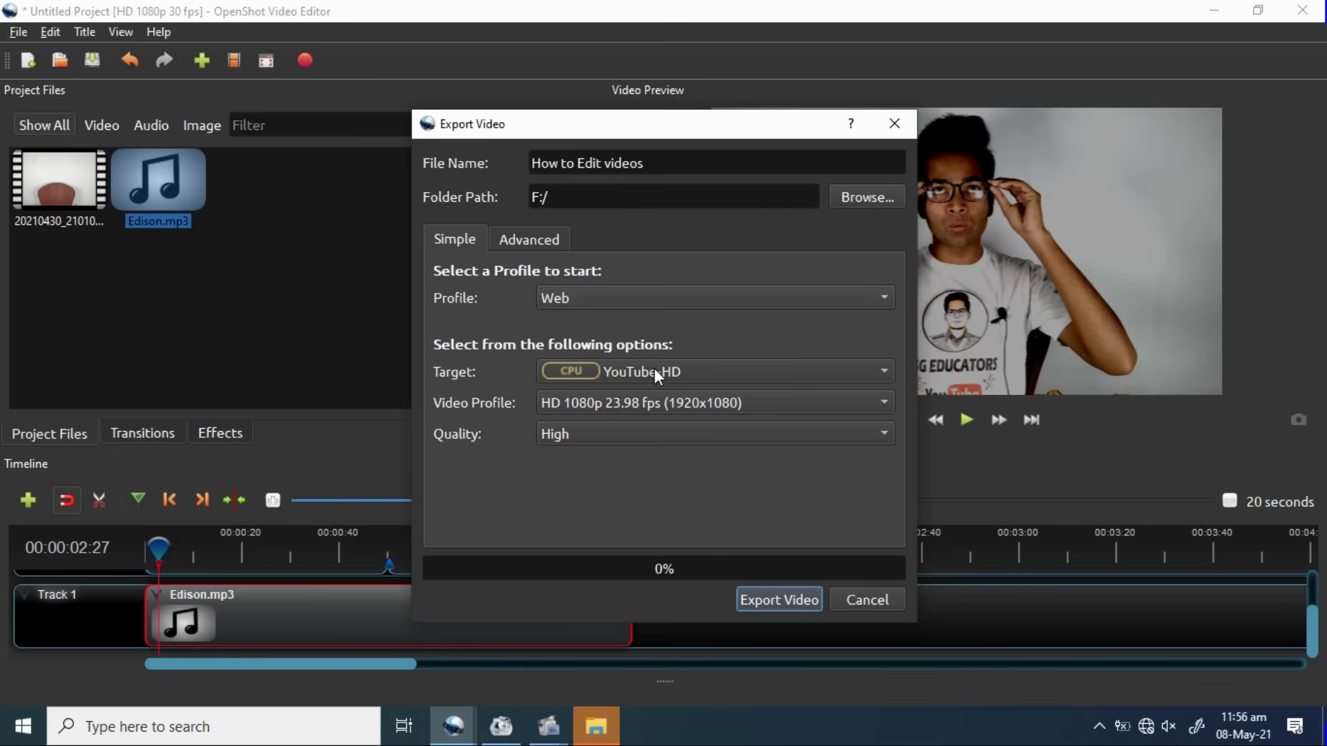
Step: Try the Device export profile and restore the Web profile with the YouTube-HD target
left_click(667, 301)
left_click(690, 278)
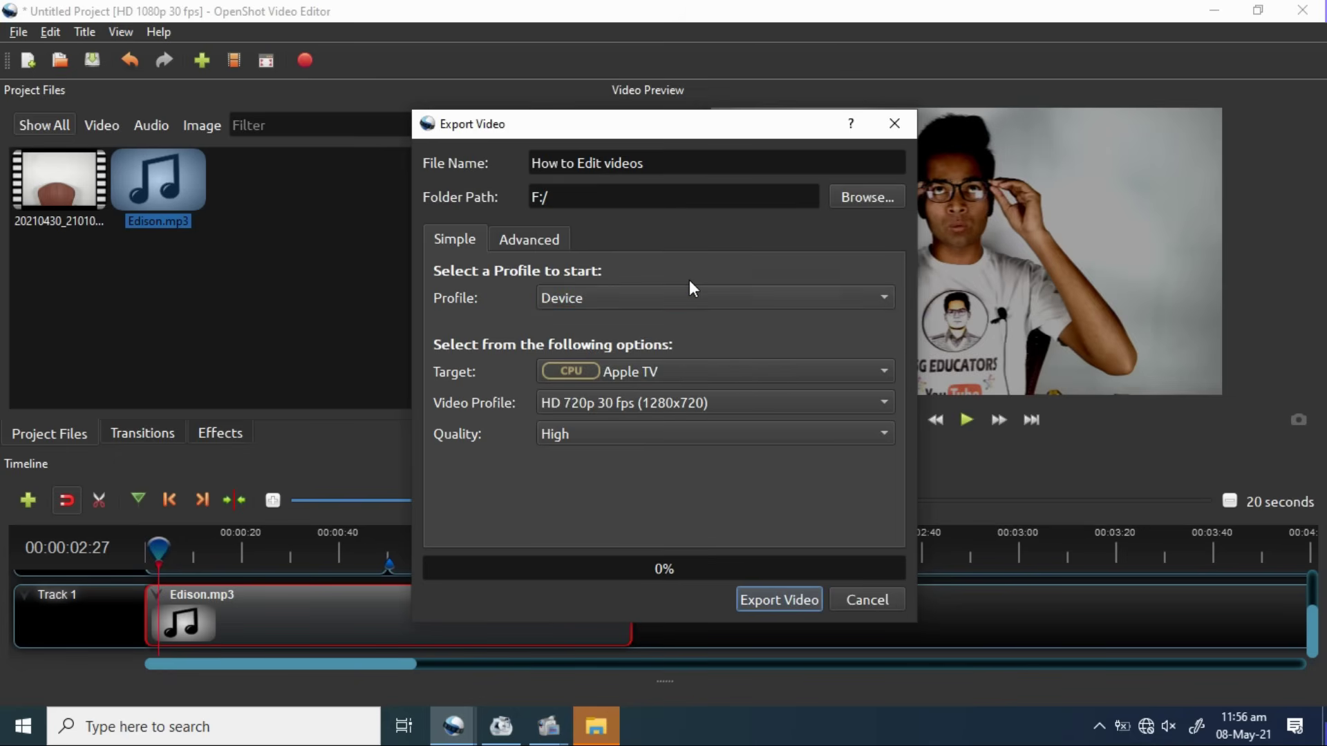
left_click(679, 295)
left_click(655, 322)
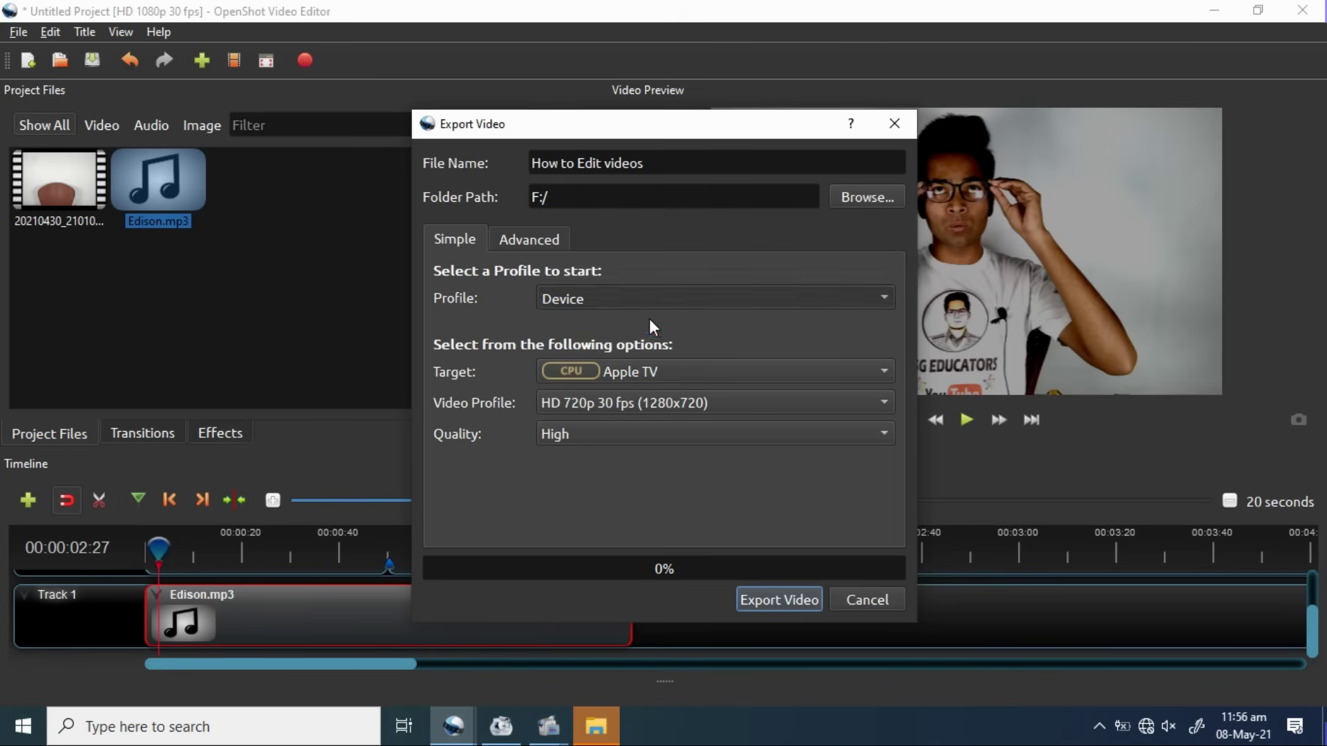
left_click(658, 366)
left_click(624, 600)
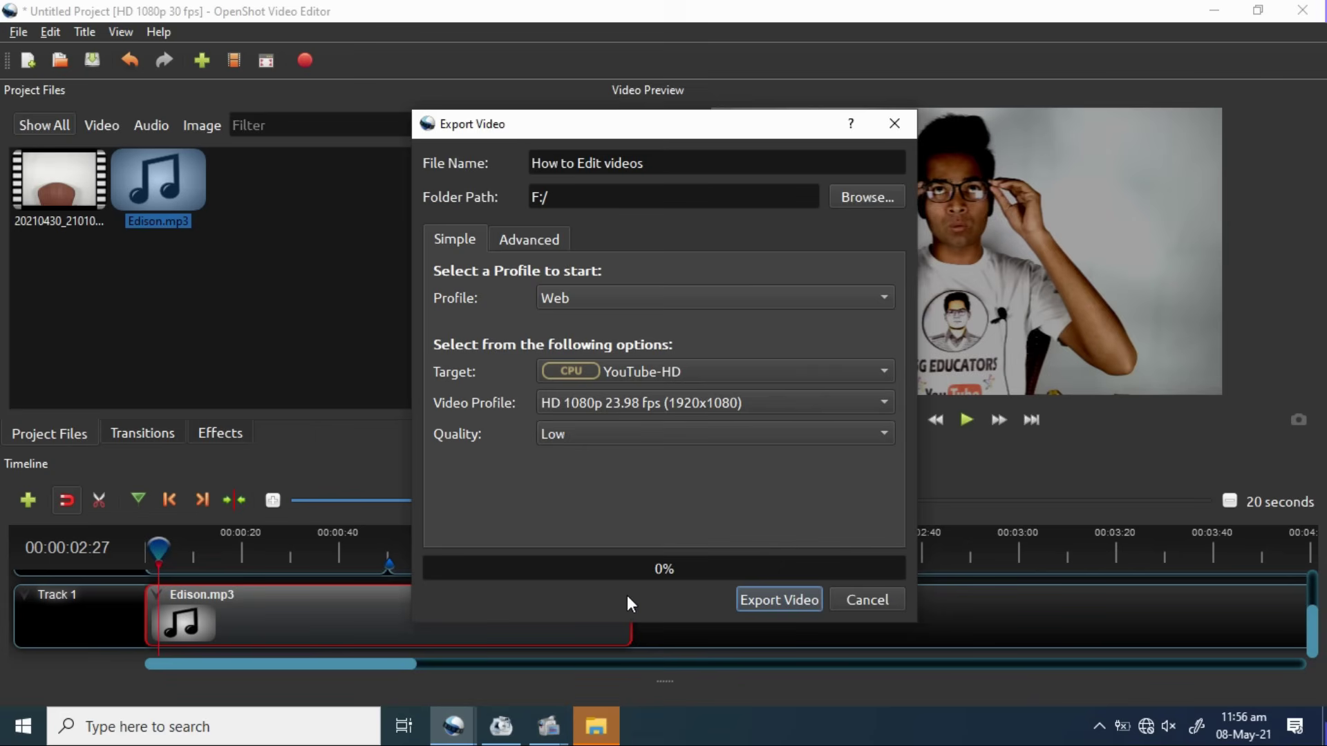
Step: Review the available video profiles and set the export quality to High
left_click(673, 404)
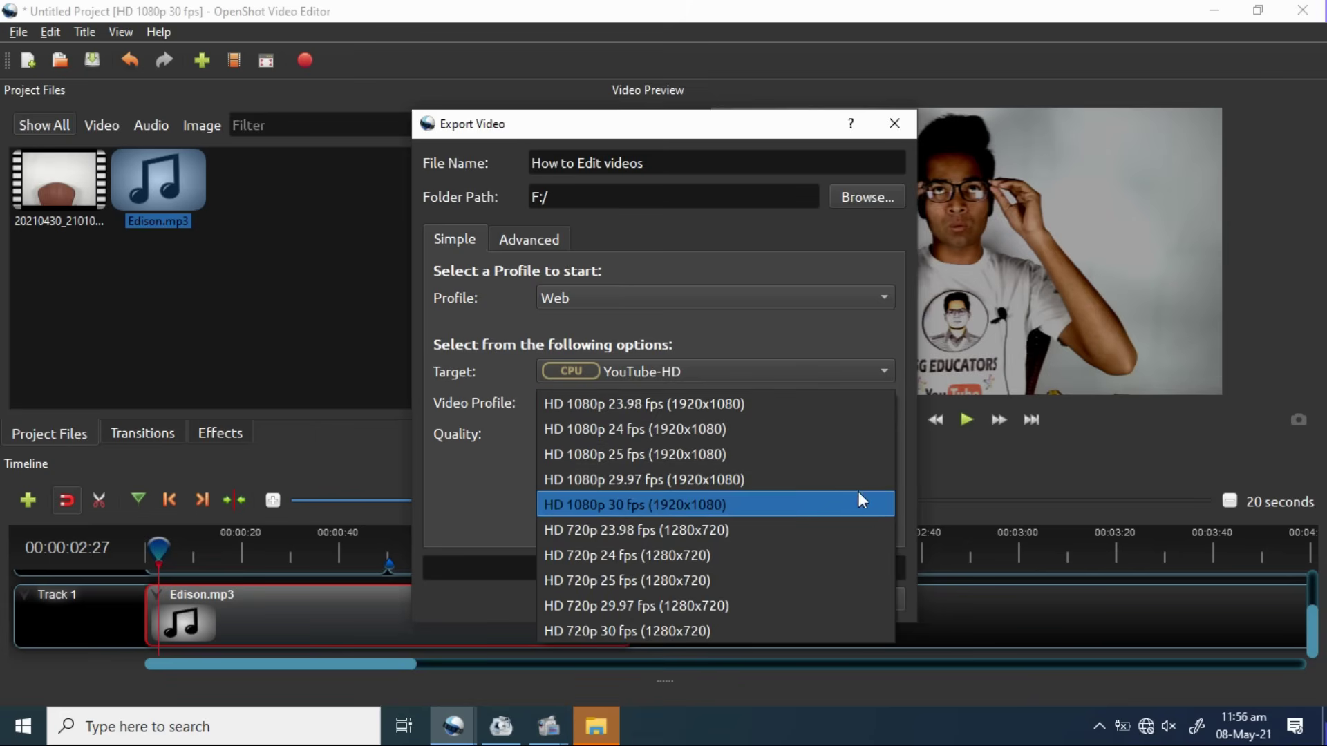
left_click(751, 402)
left_click(715, 433)
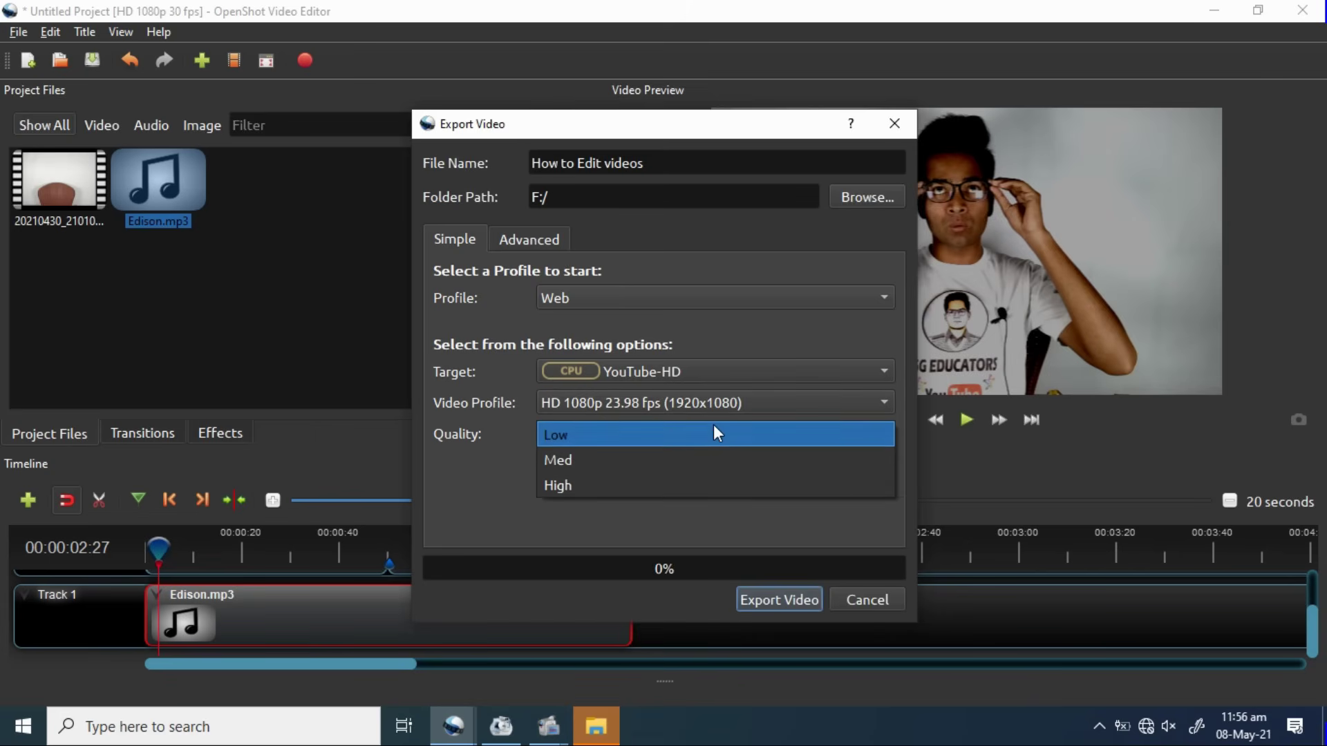
left_click(711, 404)
left_click(694, 429)
left_click(611, 478)
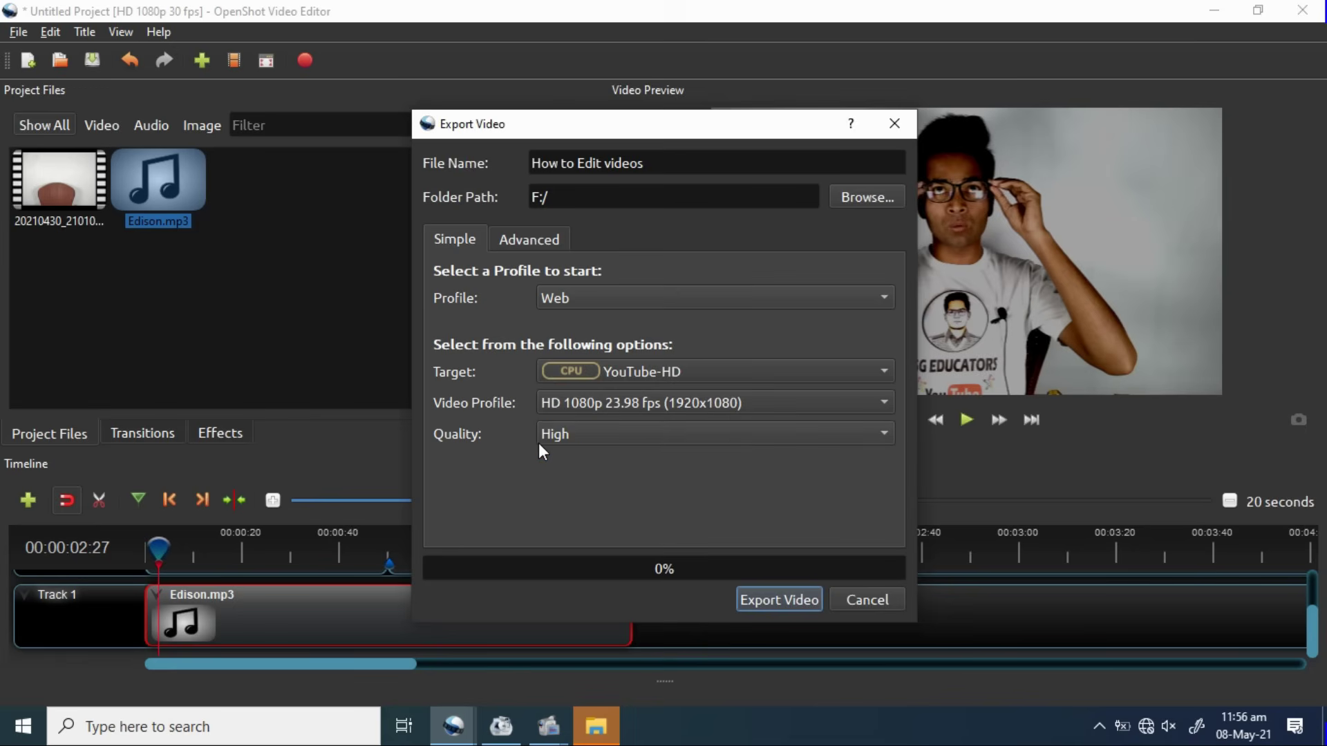
Step: Set the video profile to HD 1080p 30 fps (1920x1080) and start exporting the video
left_click(658, 408)
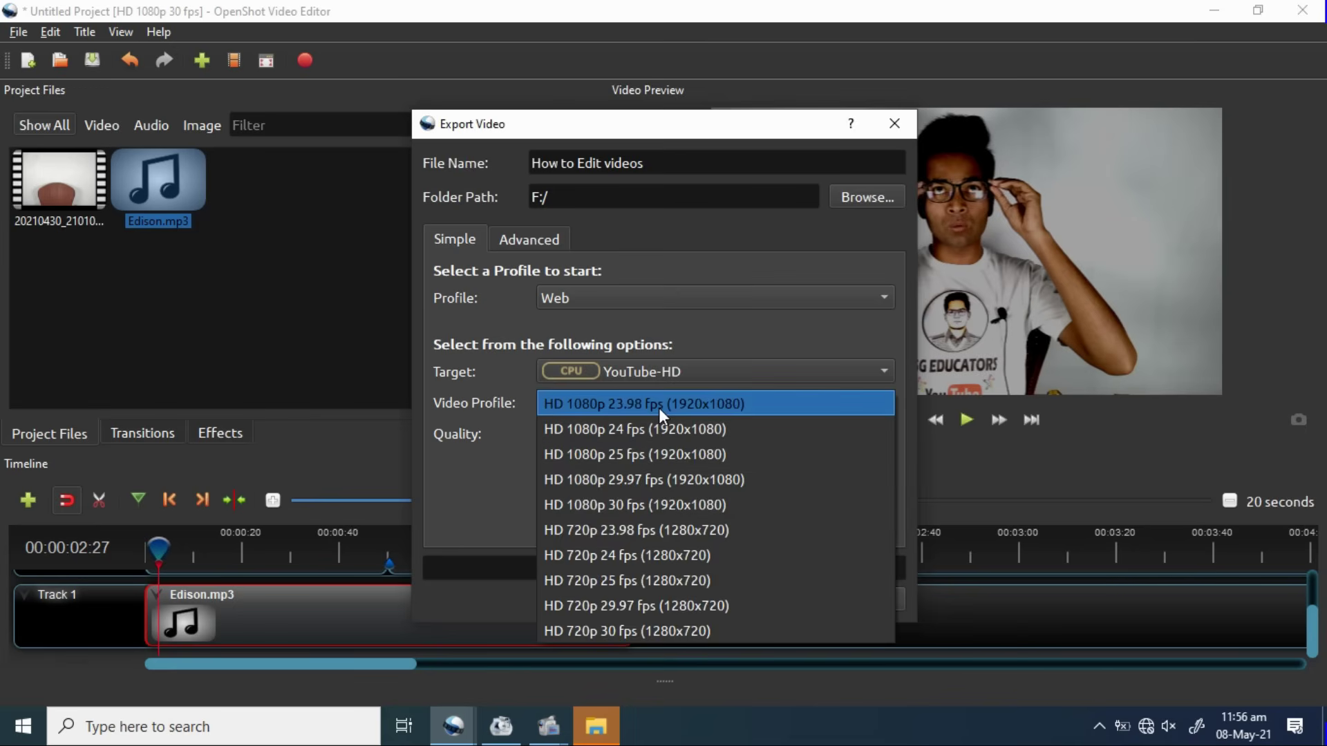
key("Down")
key("Down")
key("Down")
key("Down")
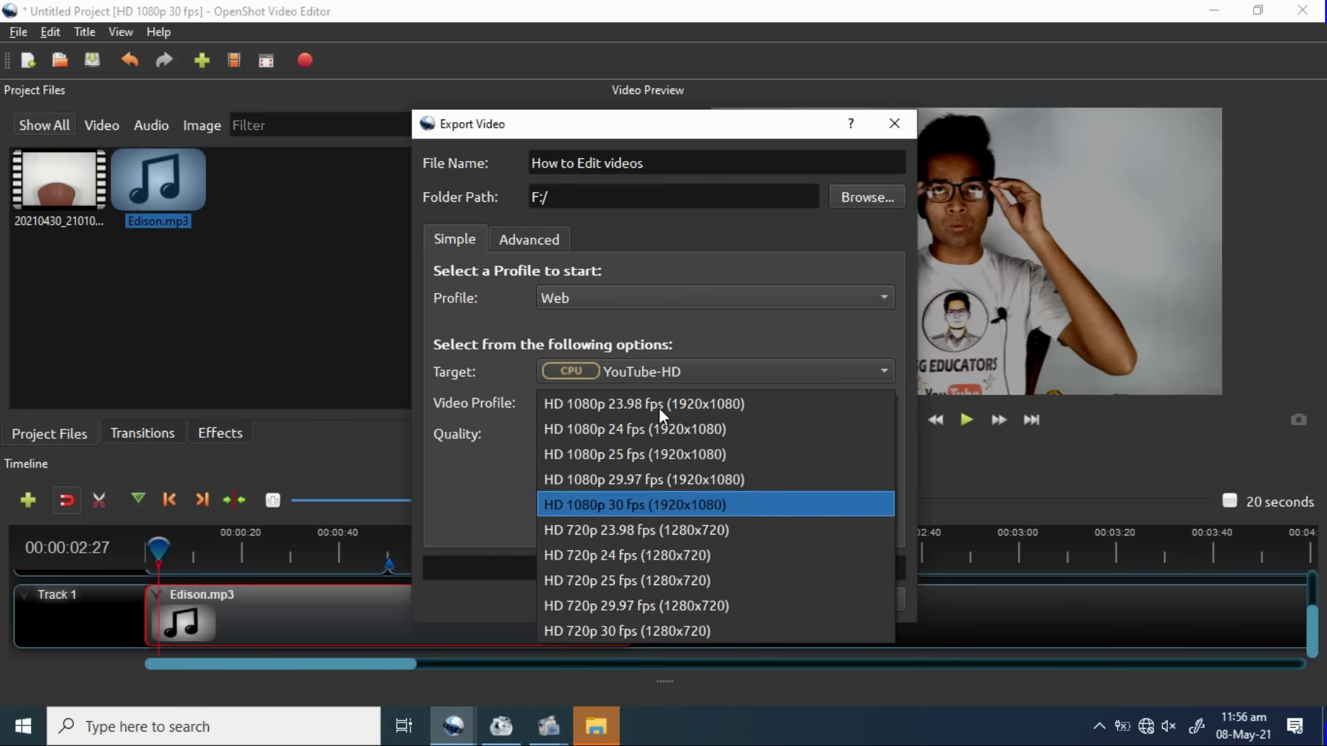
key("Return")
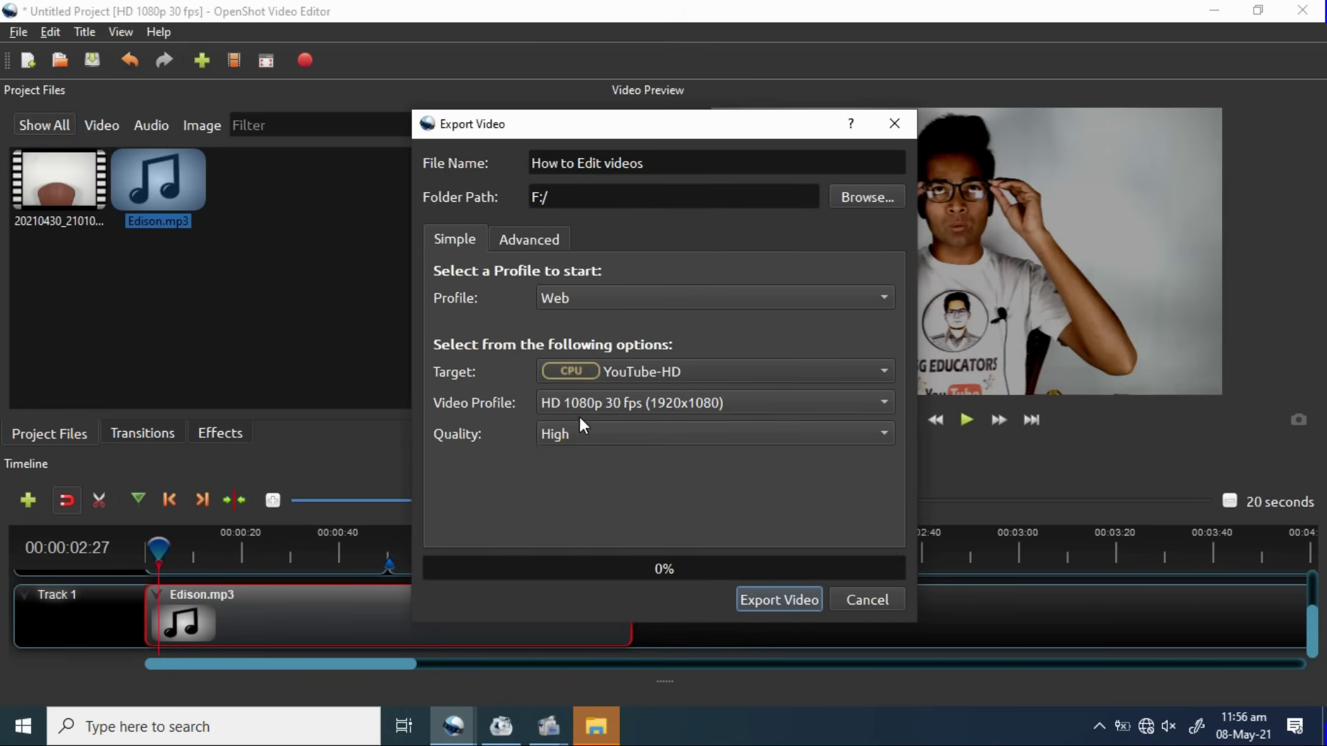
left_click(783, 599)
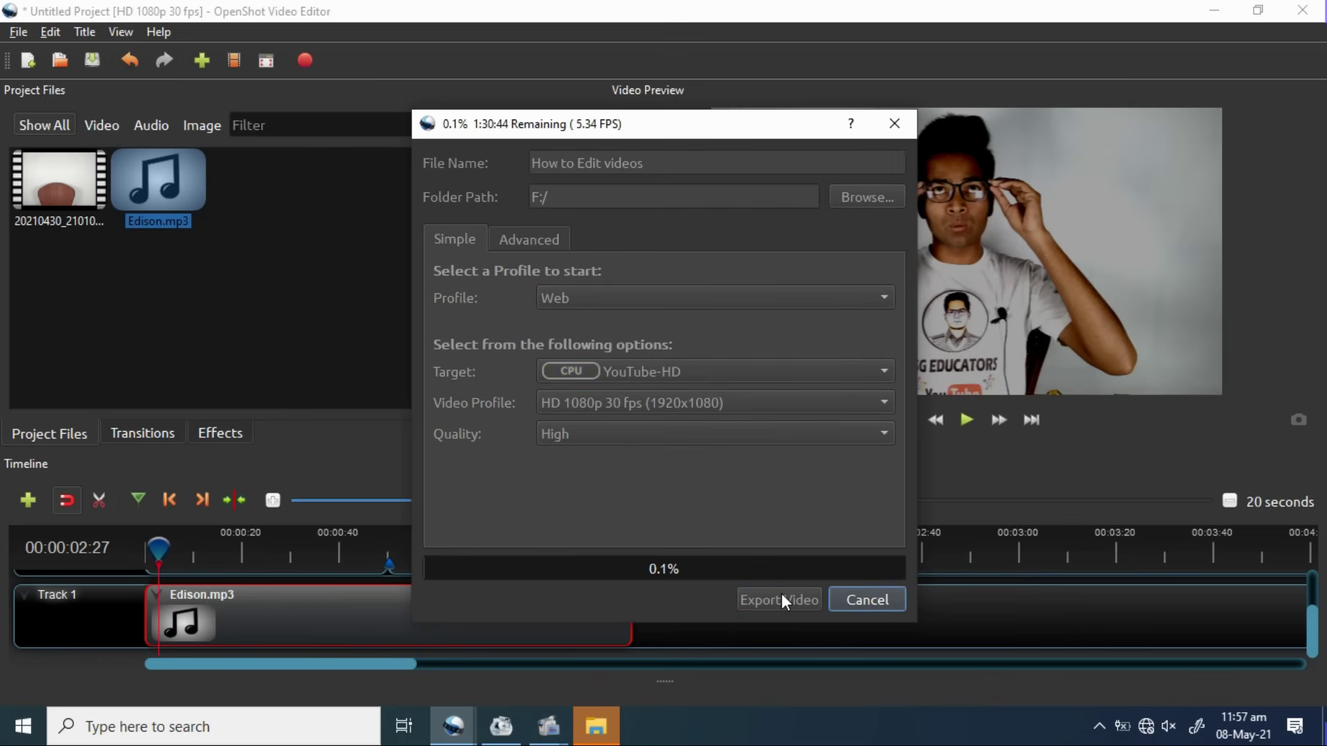